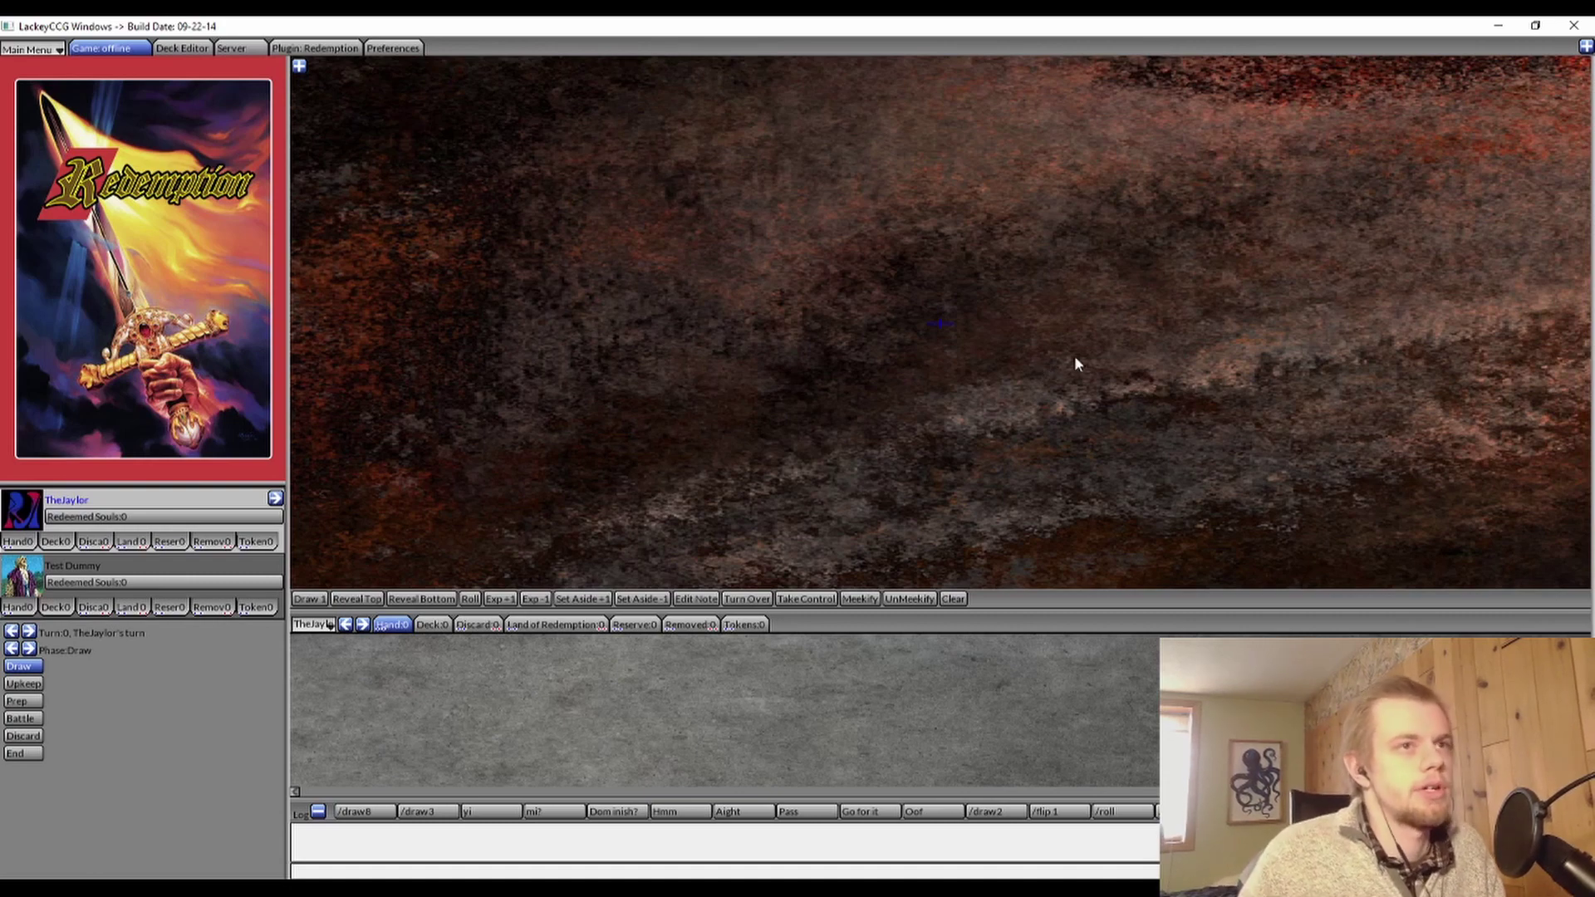
{"action": "left_click", "coordinate": [1571, 29]}
{"action": "key", "text": "ctrl+l"}
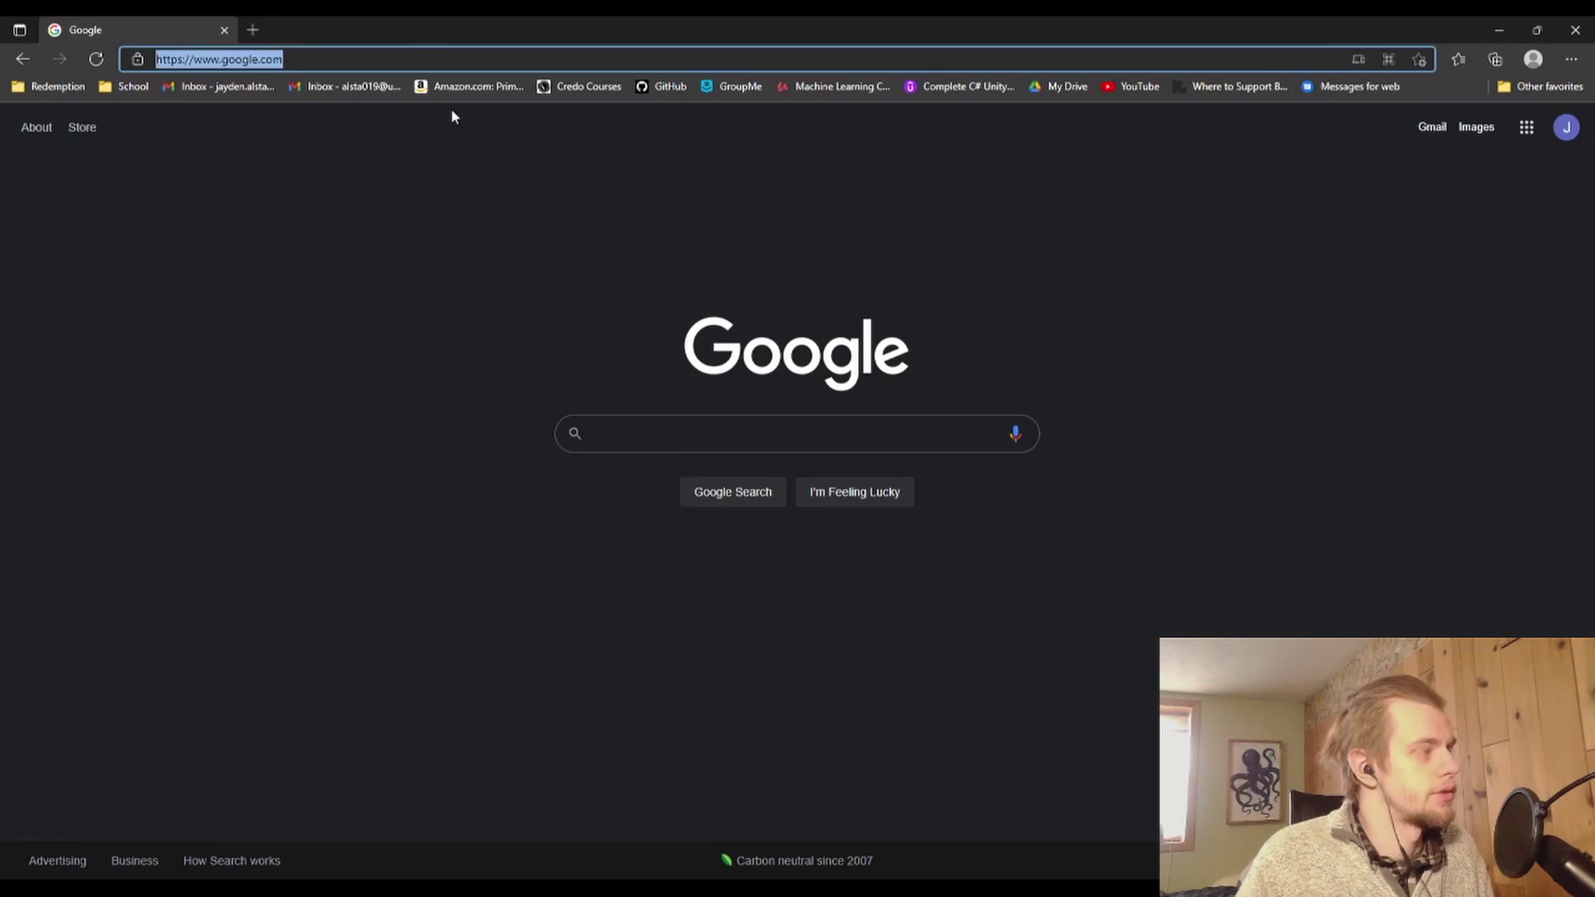
{"action": "type", "text": "www.ca"}
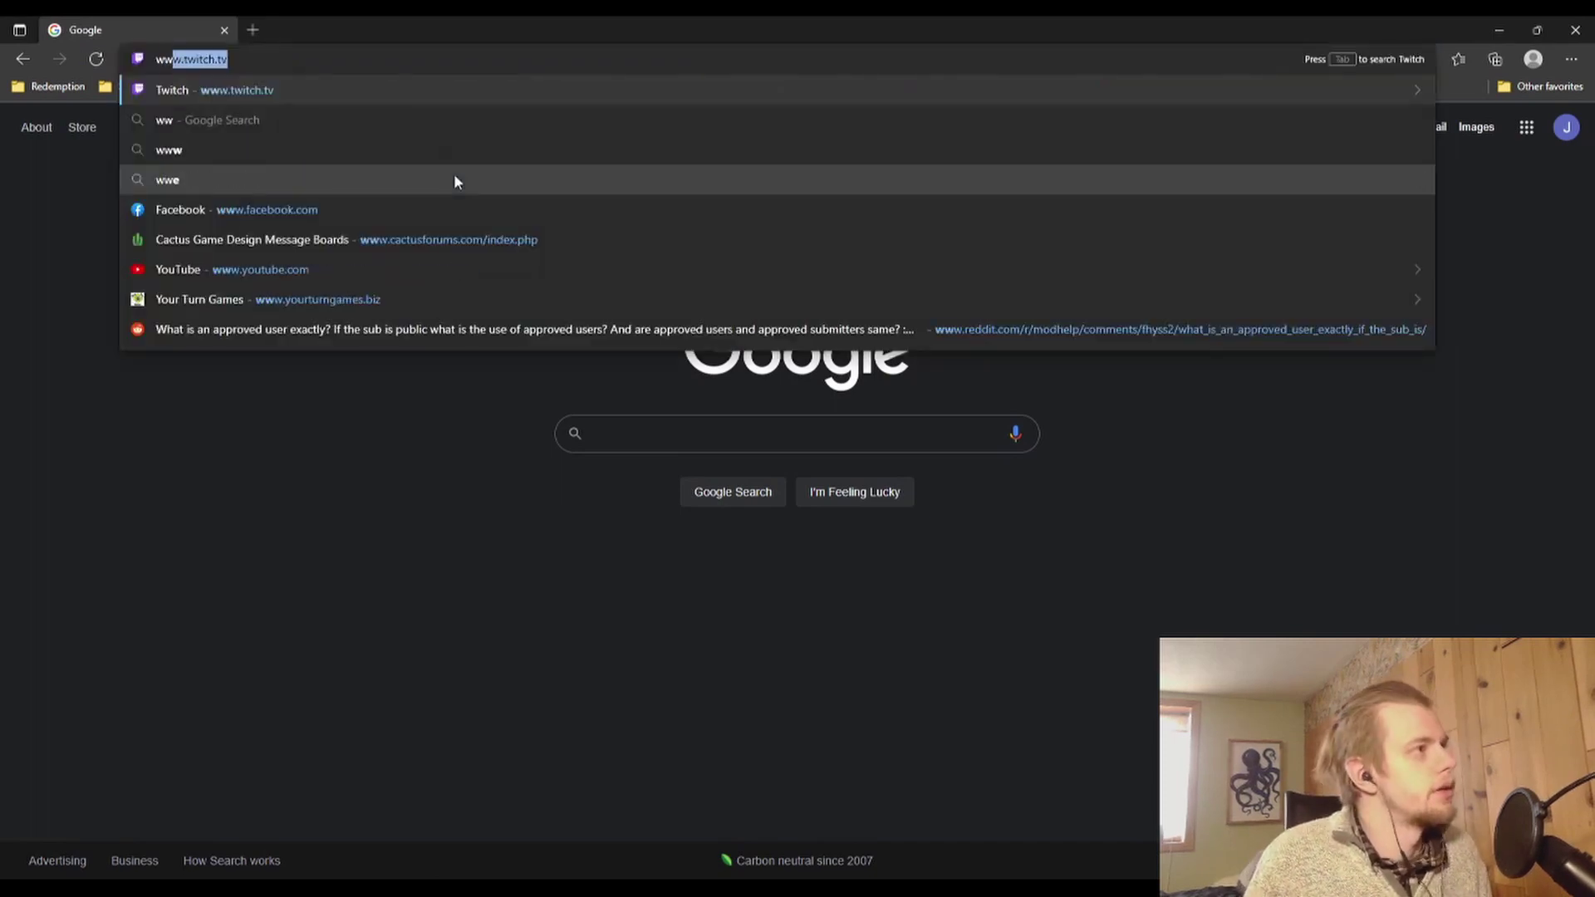
{"action": "type", "text": "c"}
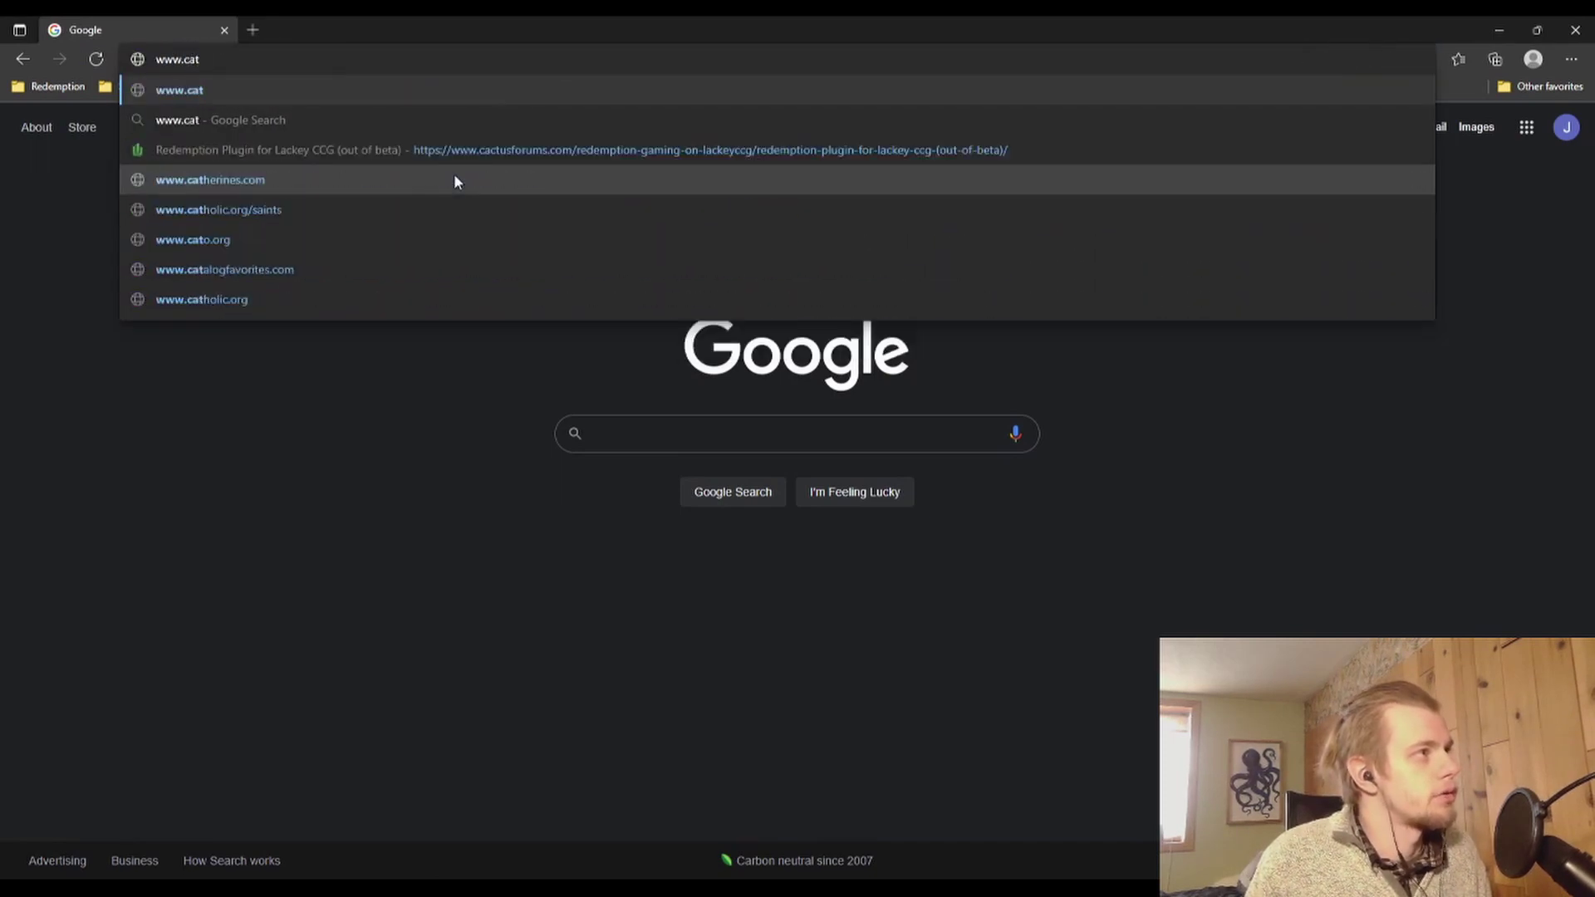
{"action": "key", "text": "Return"}
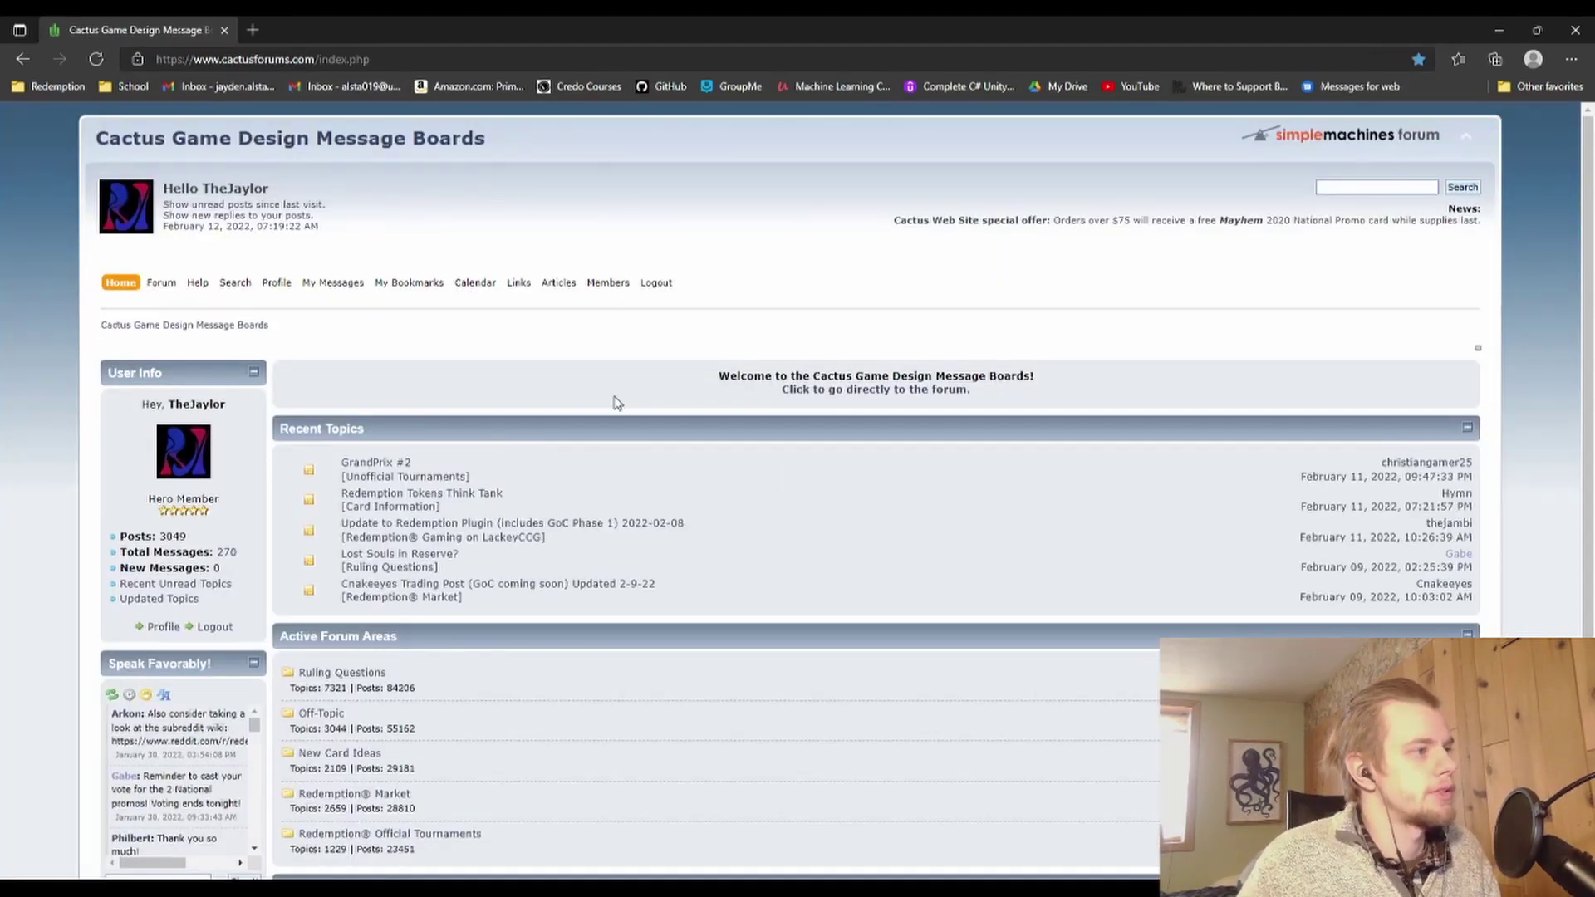
{"action": "scroll", "coordinate": [742, 448], "scroll_direction": "down", "scroll_amount": 3}
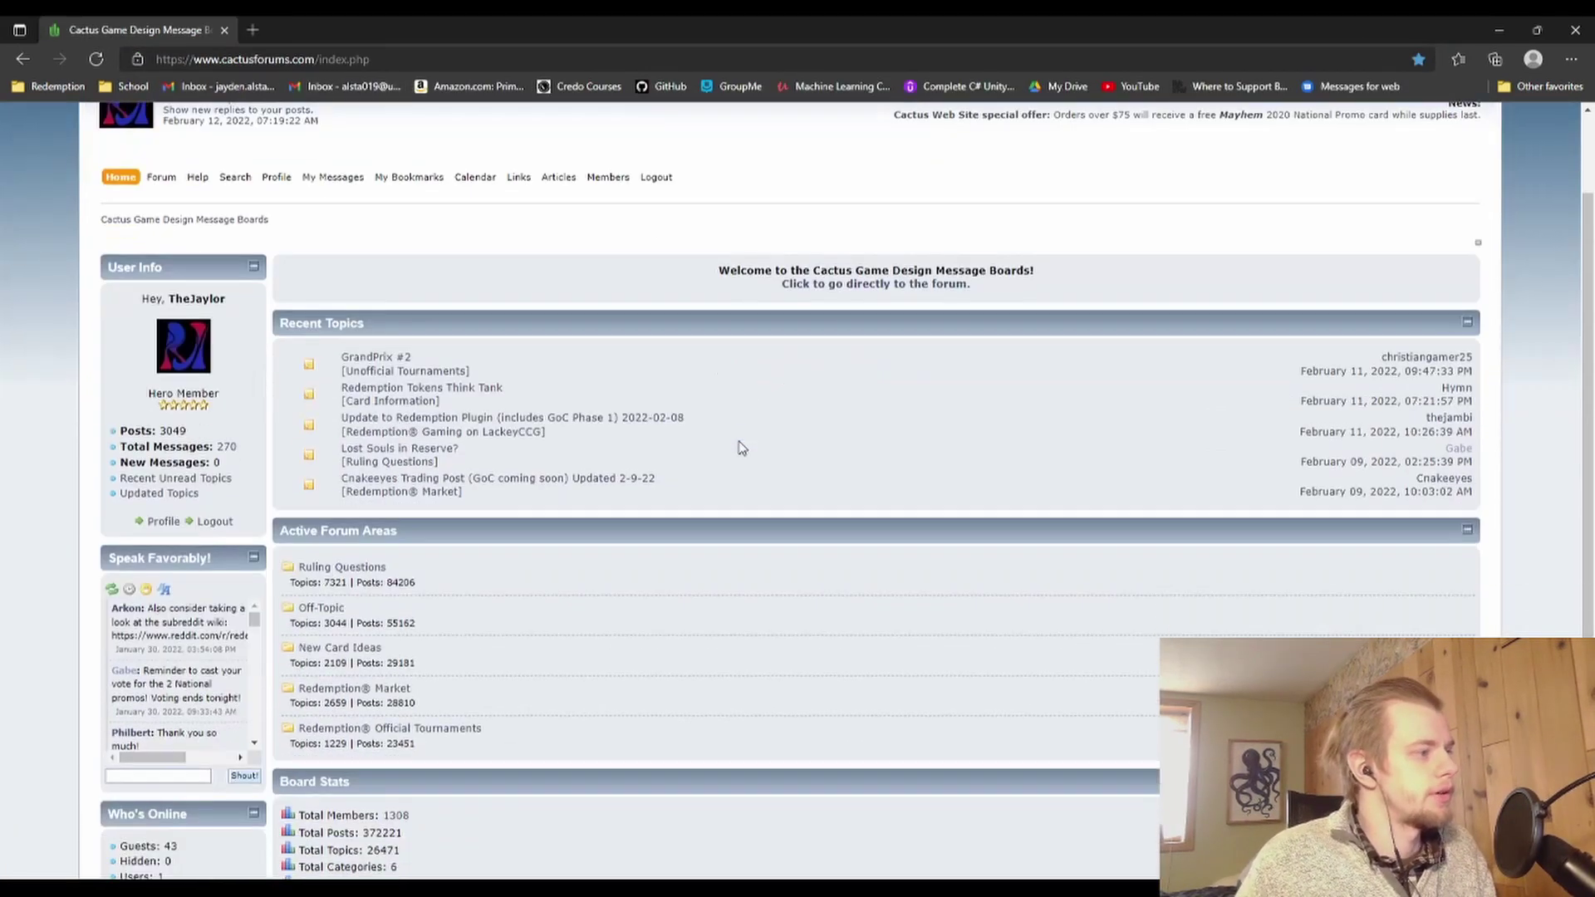
{"action": "scroll", "coordinate": [742, 448], "scroll_direction": "up", "scroll_amount": 3}
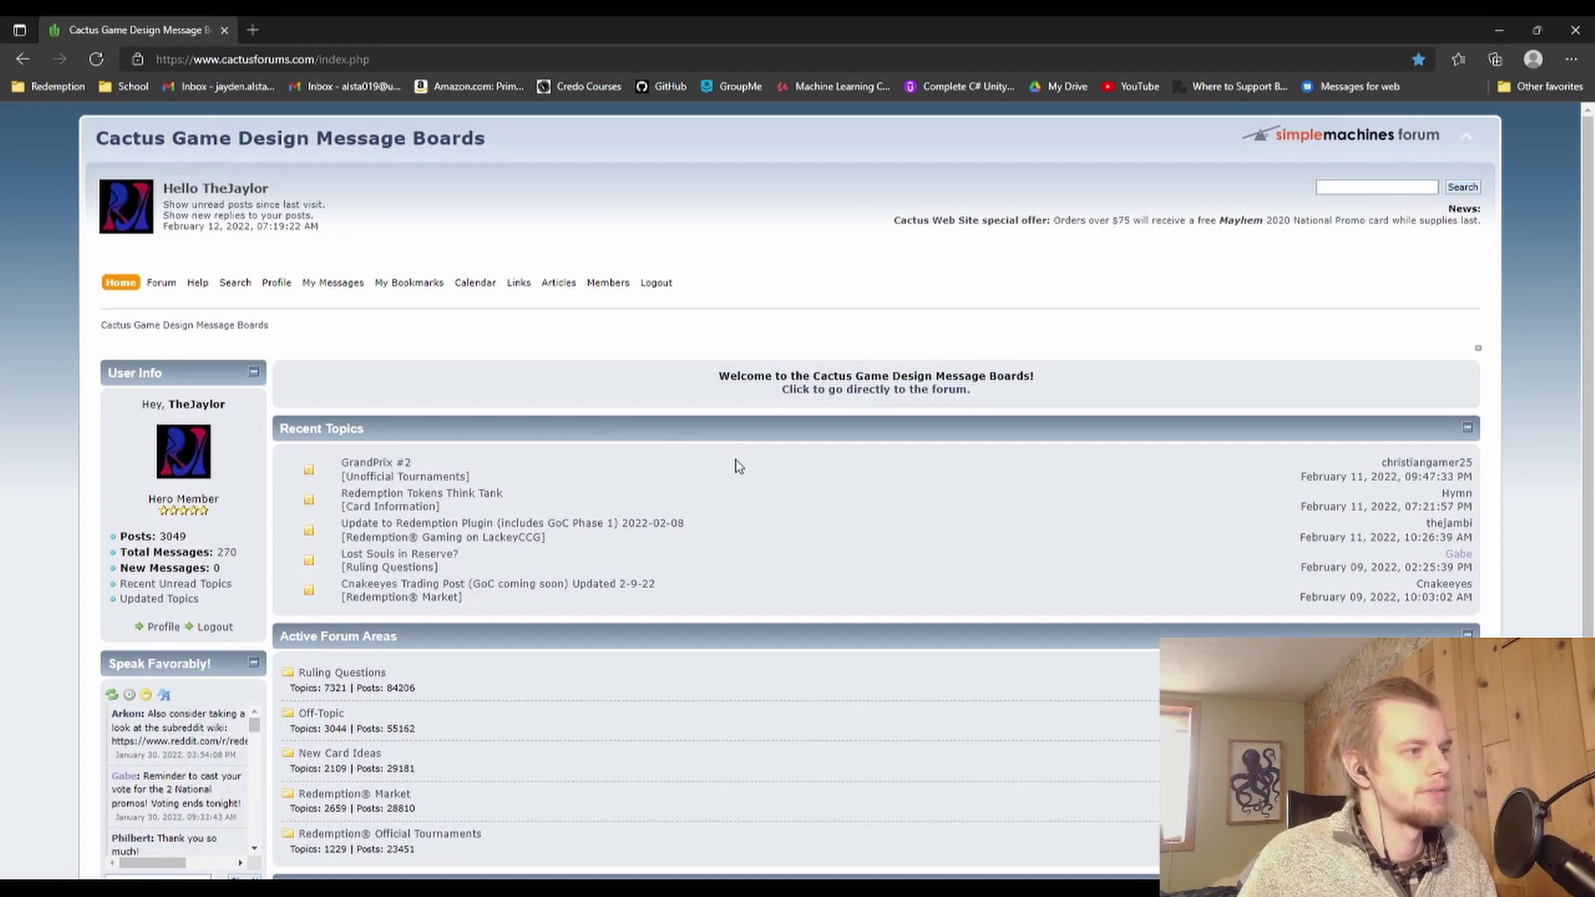
Step: Go to the forum's Redemption Online Gaming child board and open its Redemption Gaming on LackeyCCG board
{"action": "left_click", "coordinate": [835, 391]}
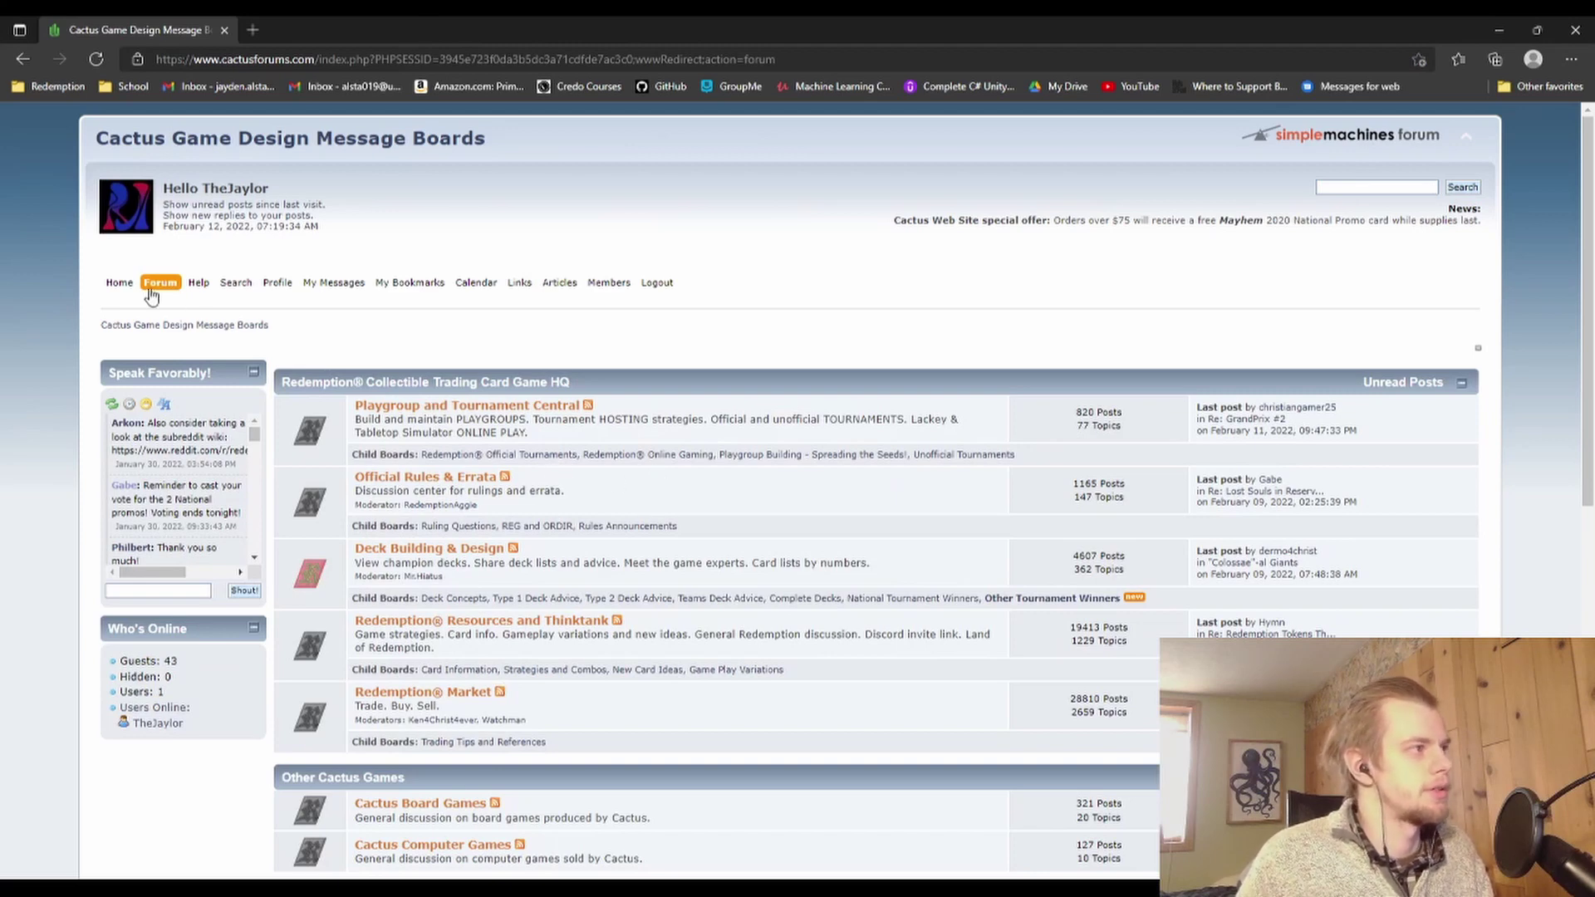
{"action": "left_click", "coordinate": [119, 283]}
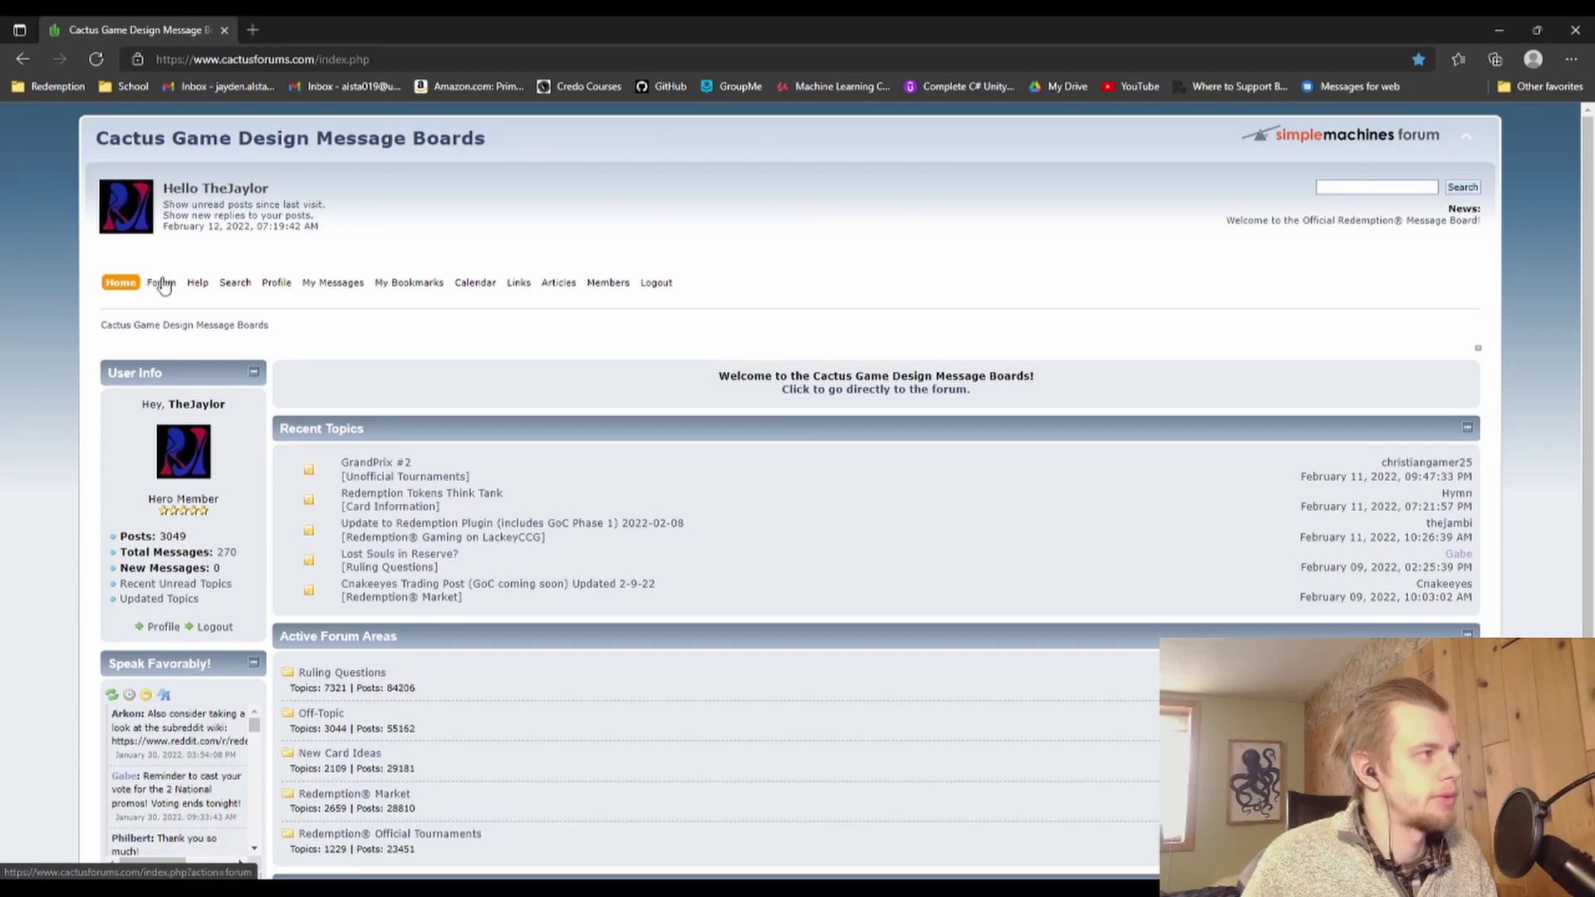
{"action": "left_click", "coordinate": [162, 285]}
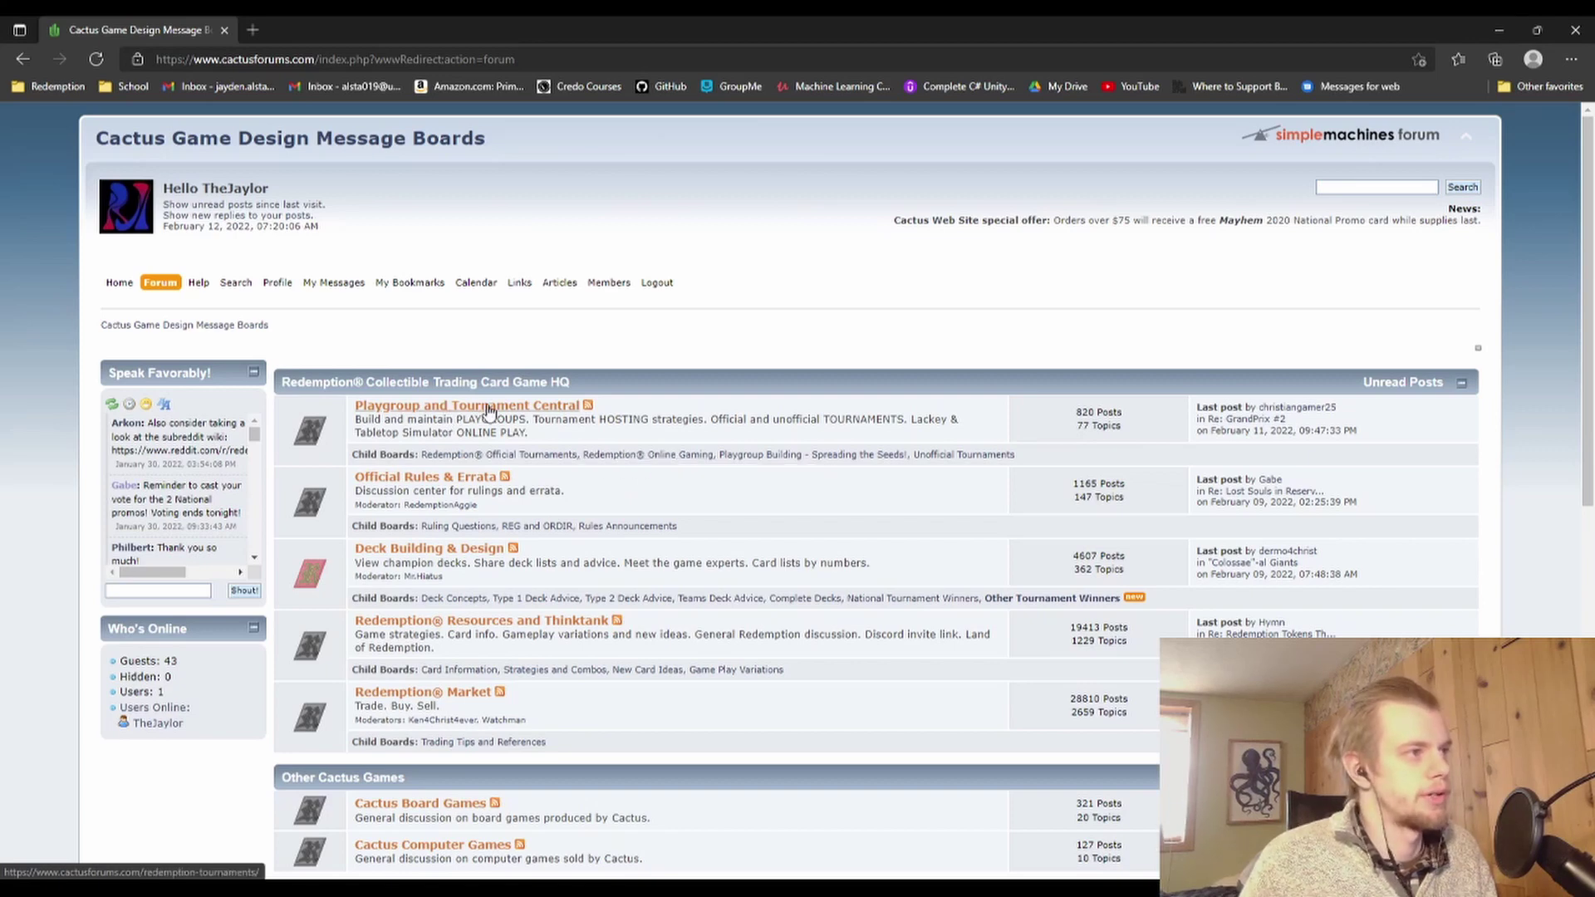
{"action": "left_click", "coordinate": [647, 456]}
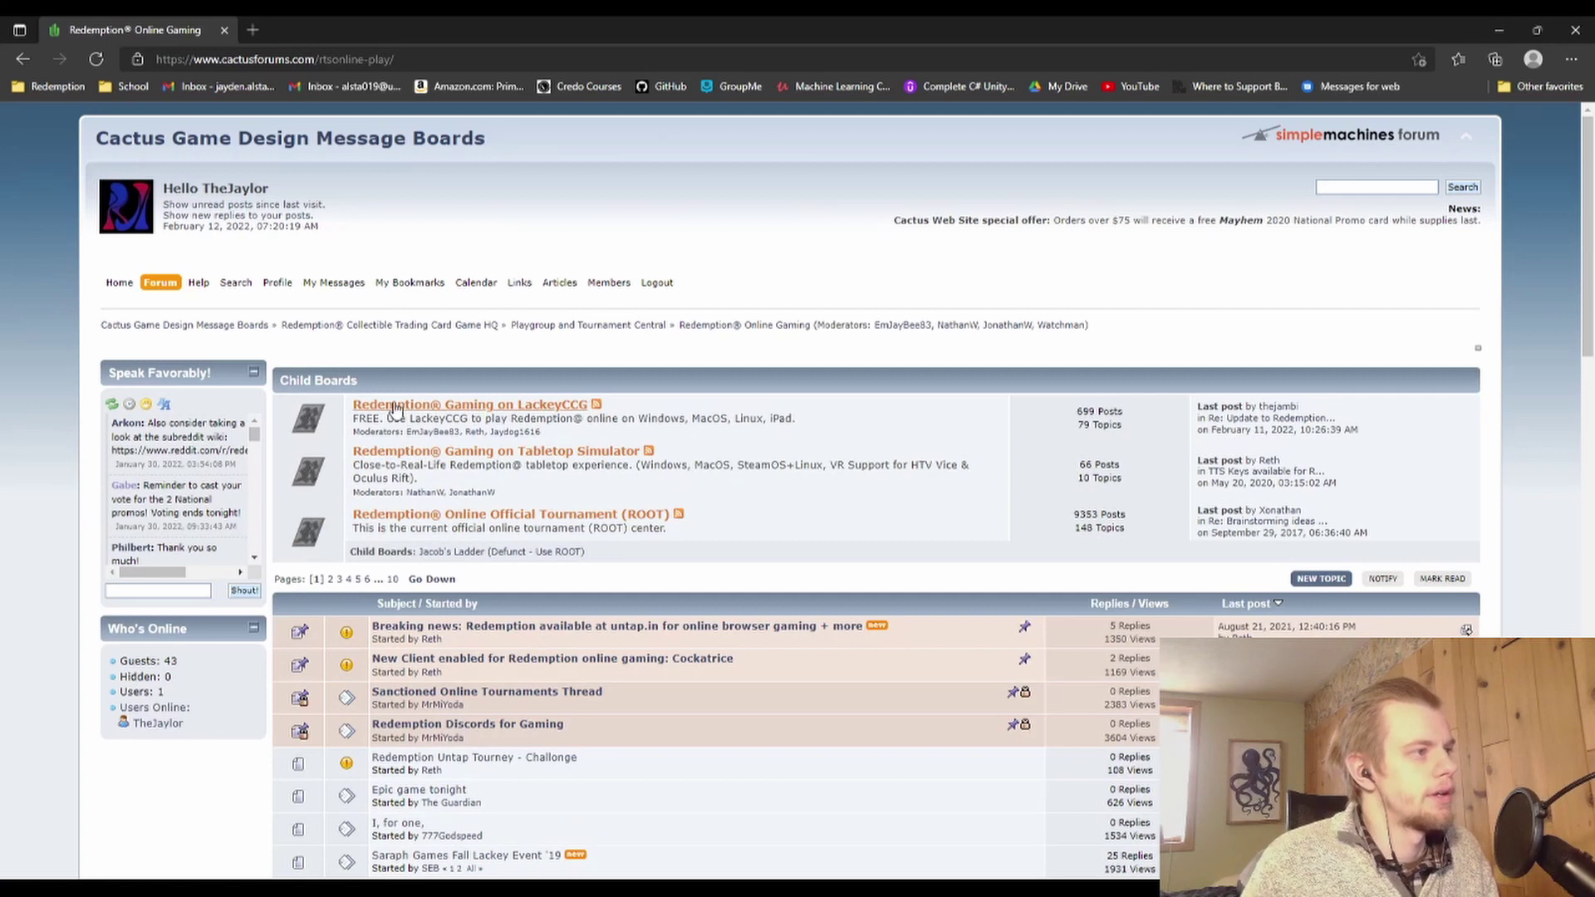
{"action": "left_click", "coordinate": [474, 412]}
{"action": "scroll", "coordinate": [673, 326], "scroll_direction": "down", "scroll_amount": 1}
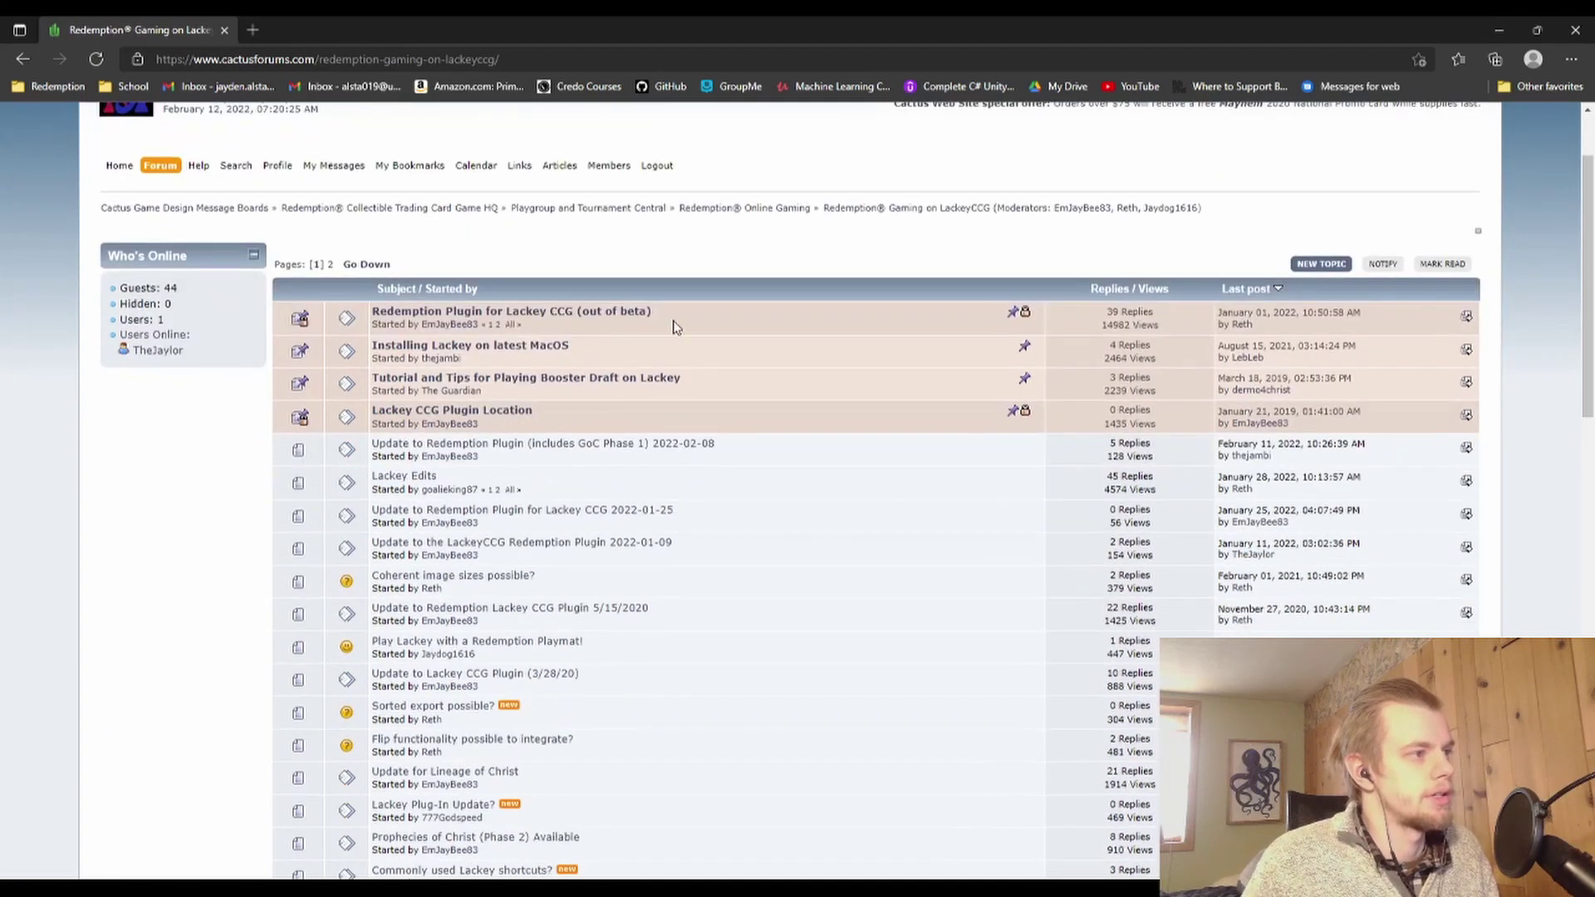
{"action": "scroll", "coordinate": [721, 604], "scroll_direction": "up", "scroll_amount": 1}
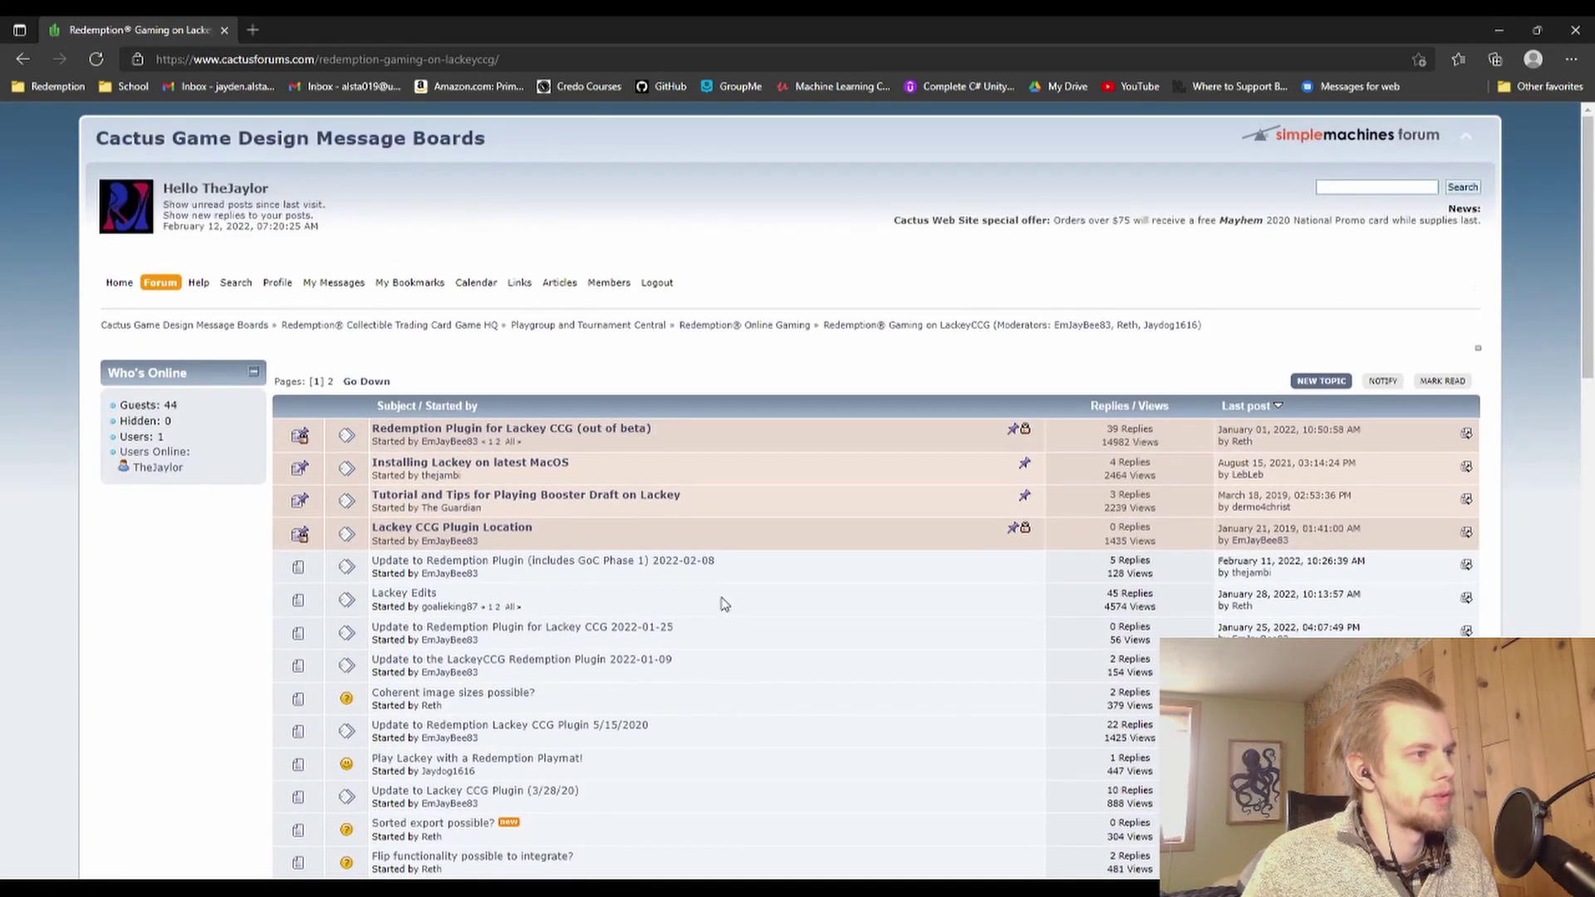
Step: Open the pinned topic "Redemption Plugin for Lackey CCG (out of beta)" and review its four installation instructions
{"action": "left_click", "coordinate": [480, 430]}
{"action": "scroll", "coordinate": [627, 432], "scroll_direction": "down", "scroll_amount": 3}
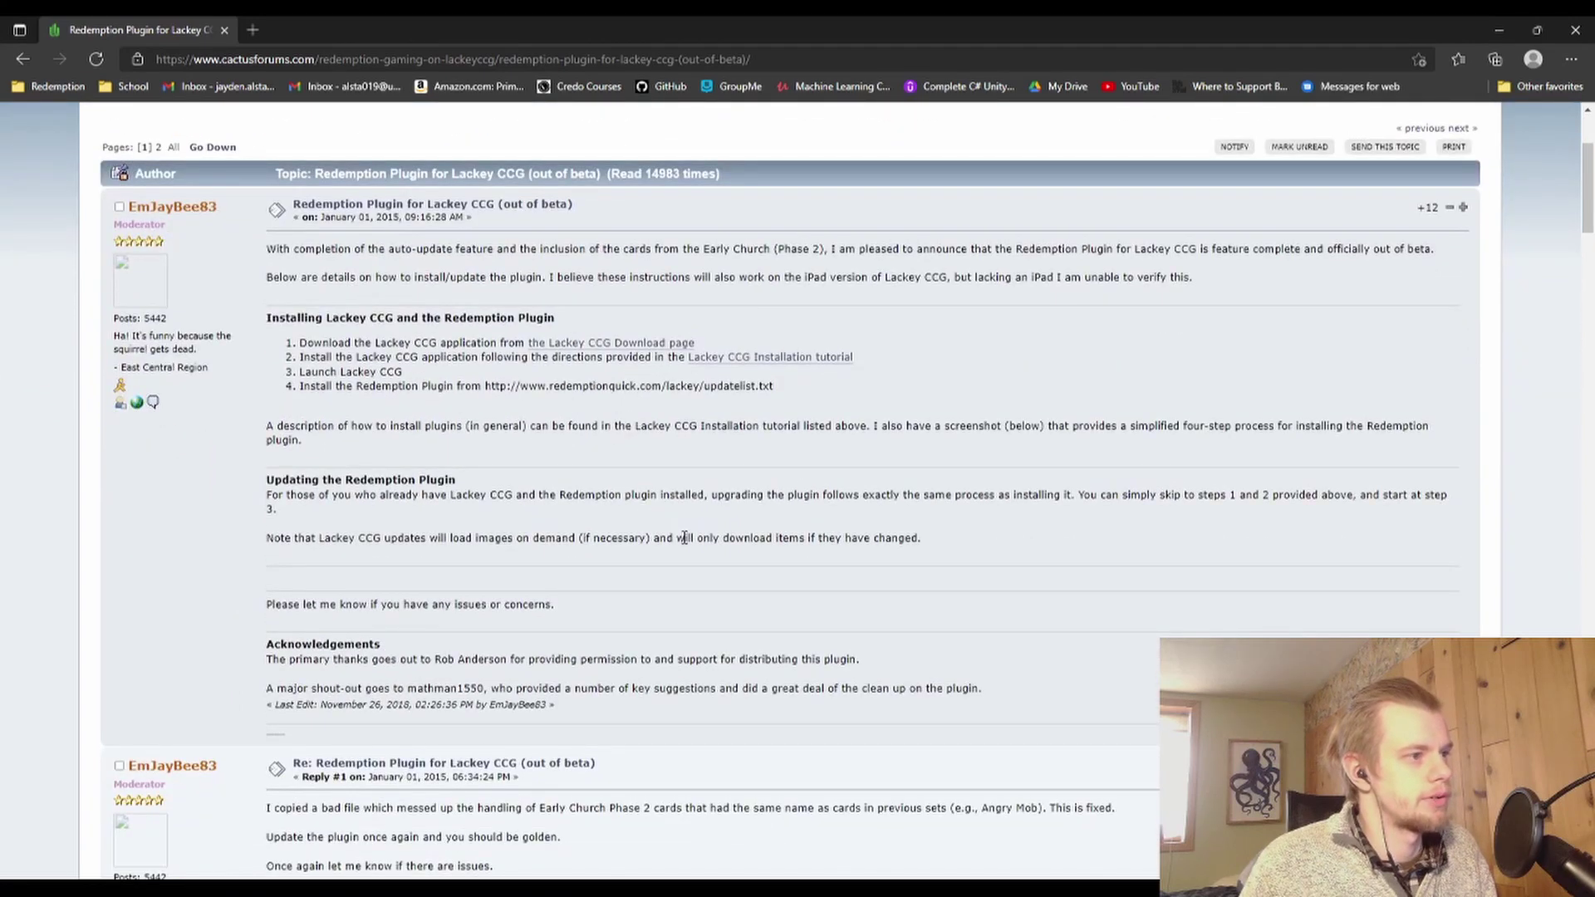
{"action": "scroll", "coordinate": [683, 540], "scroll_direction": "up", "scroll_amount": 2}
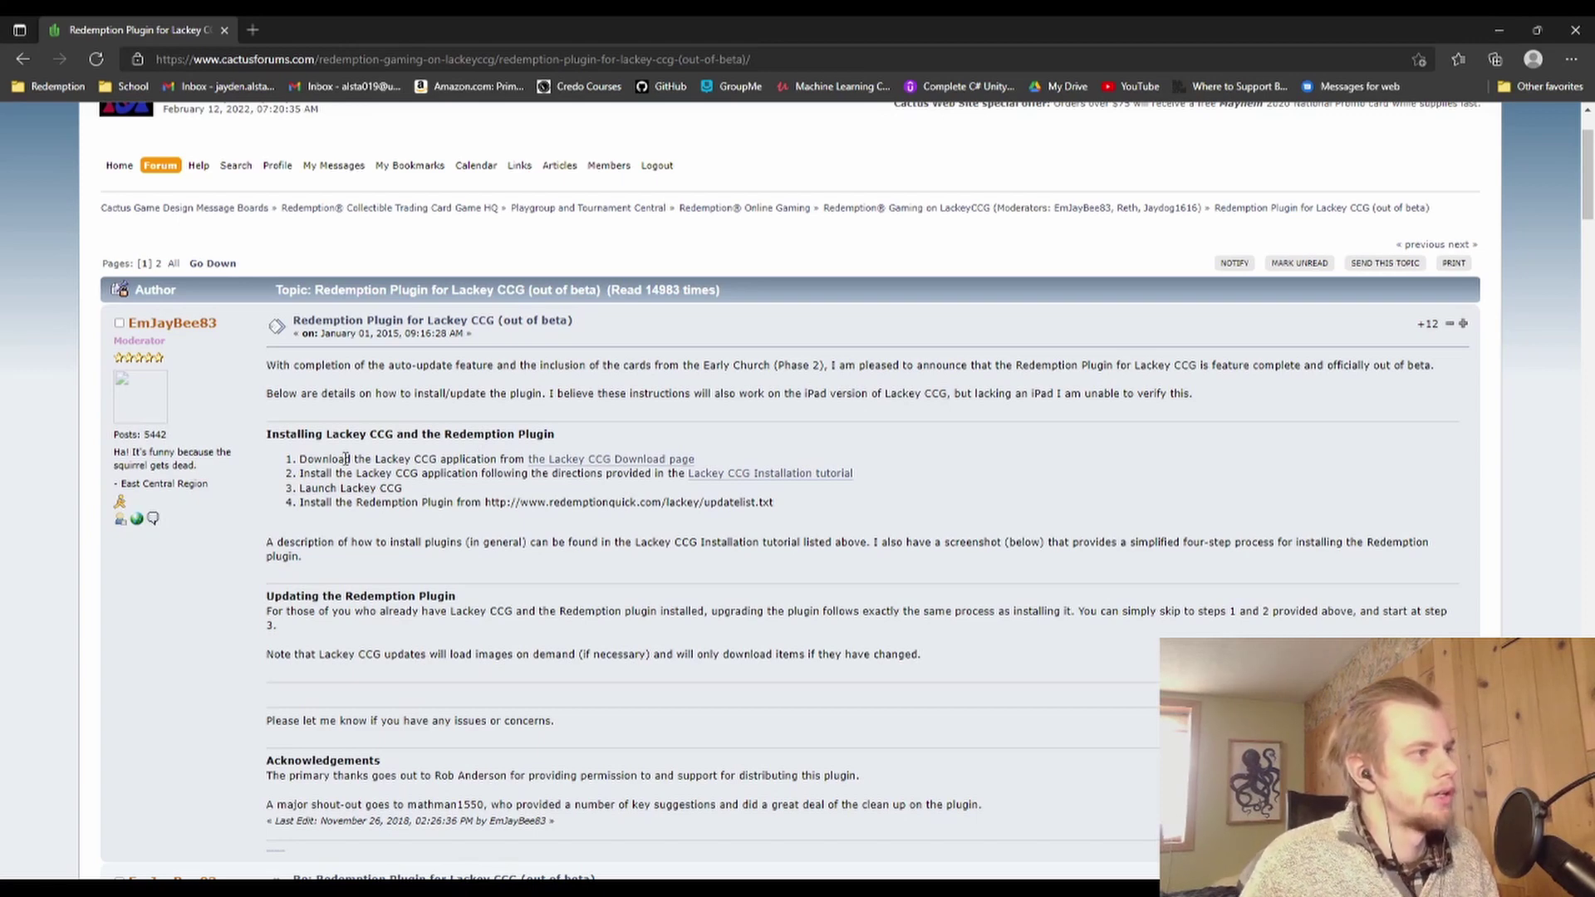
{"action": "left_click_drag", "start_coordinate": [299, 460], "coordinate": [778, 503]}
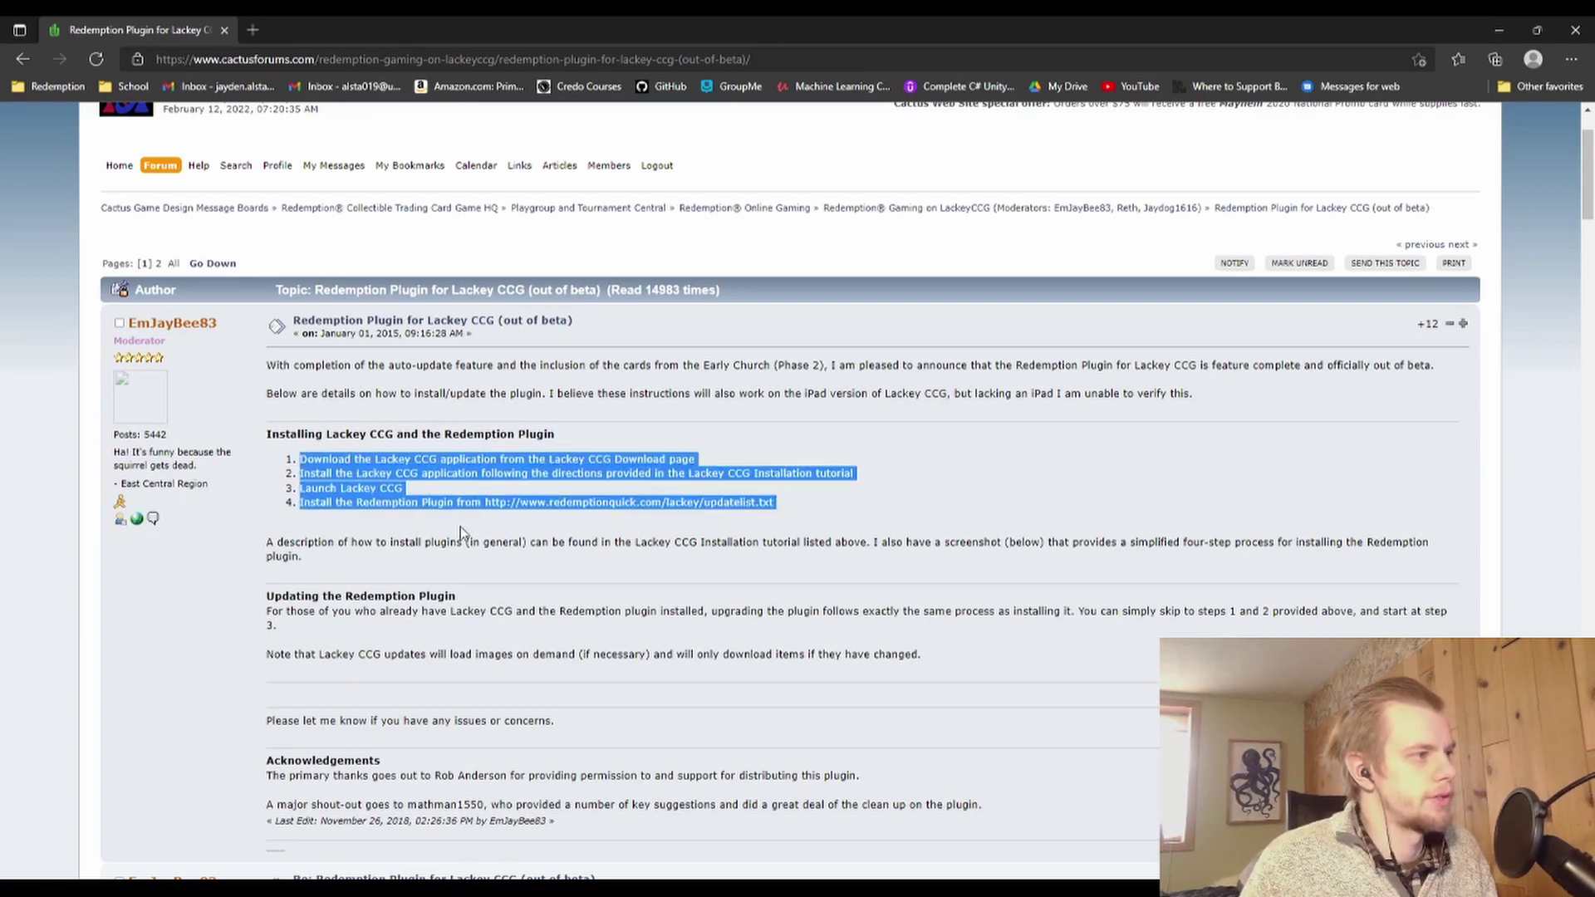
{"action": "left_click", "coordinate": [781, 508]}
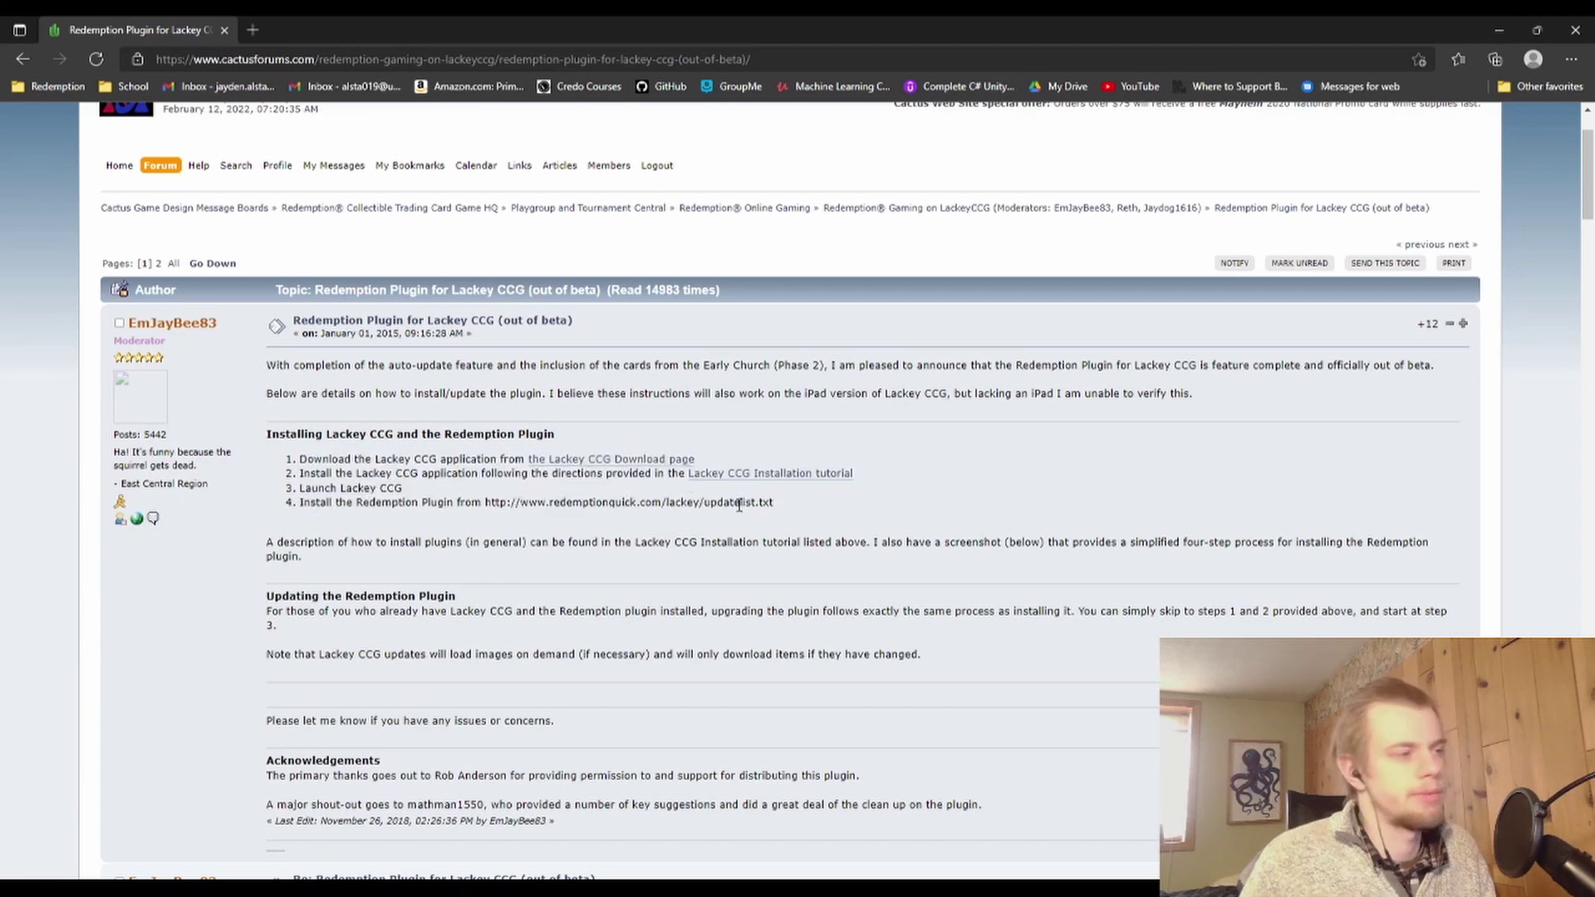
Step: Download the Windows version of LackeyCCG from the linked download page and start extracting the LackeyCCGWin zip file
{"action": "left_click", "coordinate": [582, 460]}
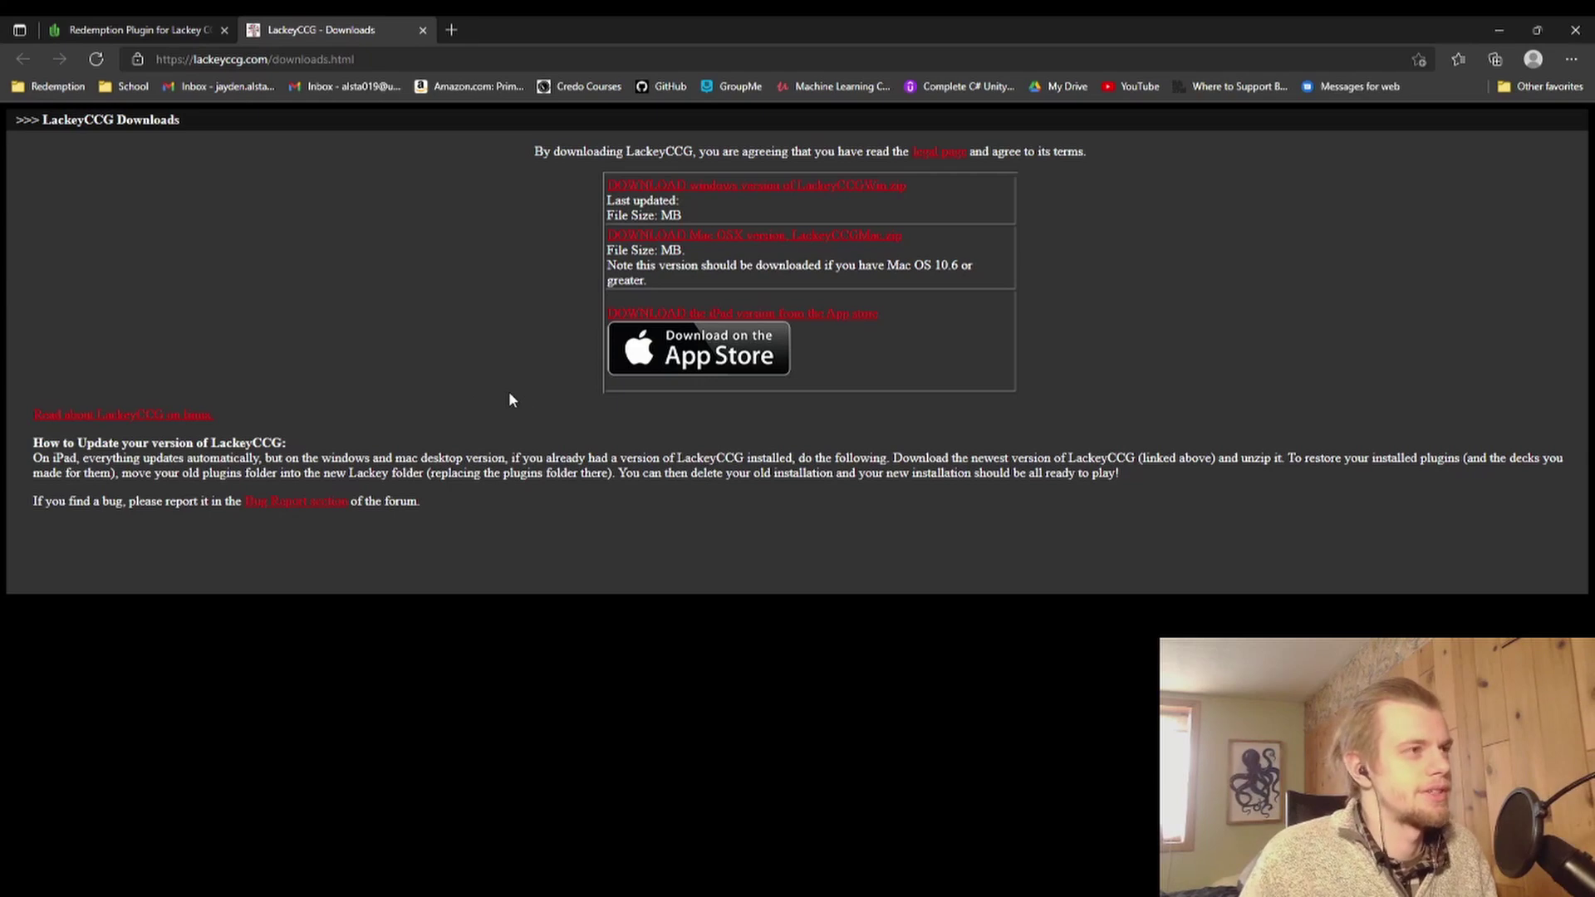
{"action": "left_click", "coordinate": [745, 189]}
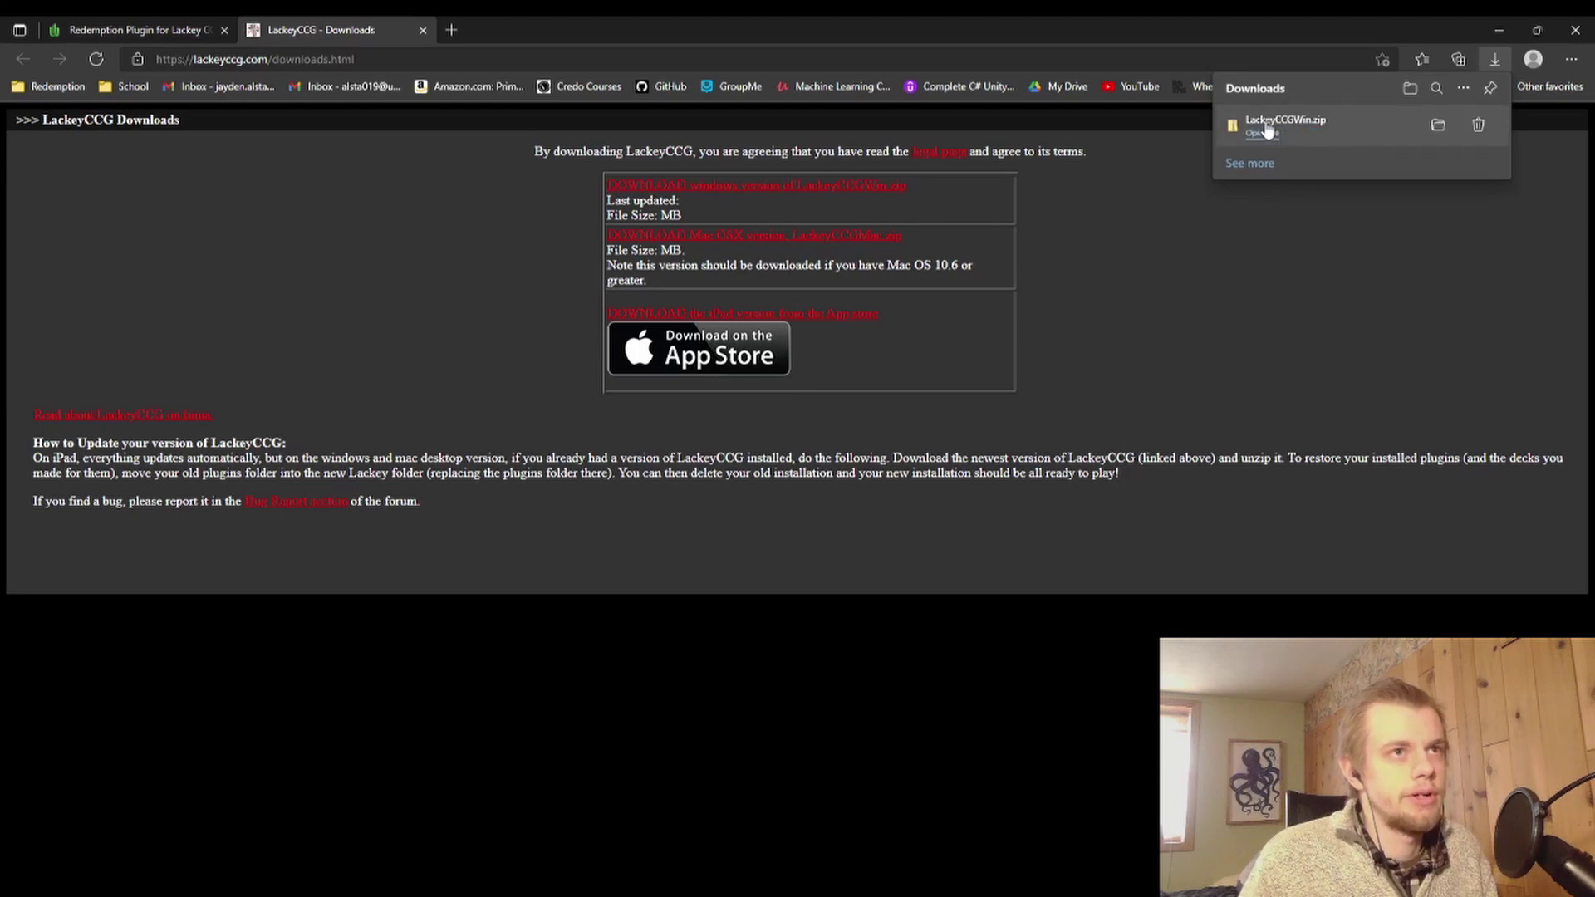
{"action": "left_click", "coordinate": [1438, 126]}
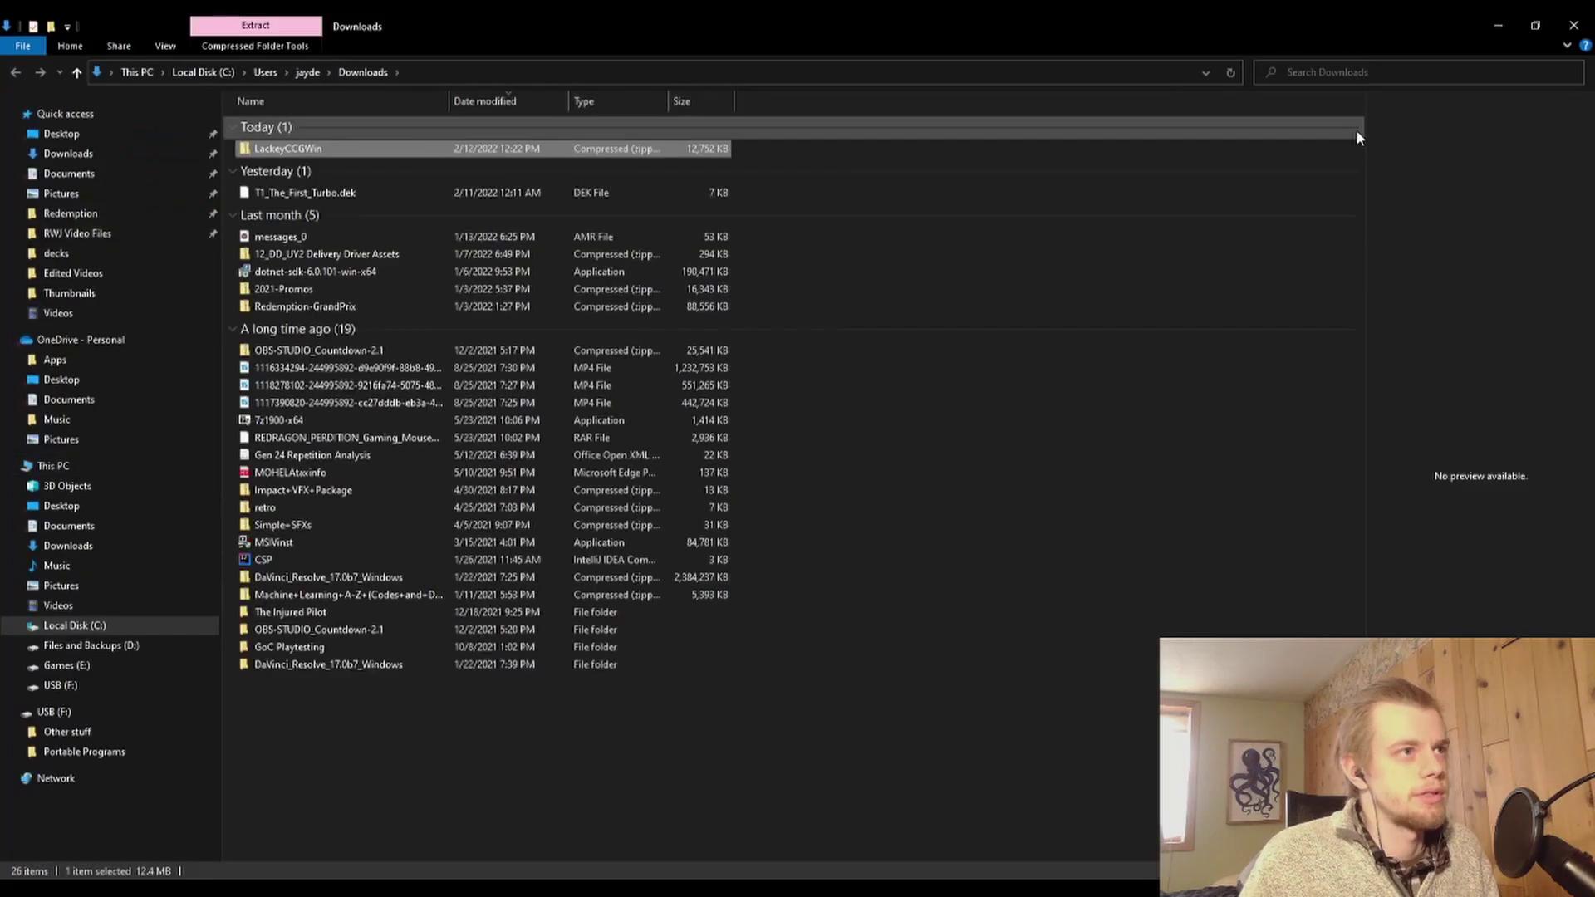
{"action": "right_click", "coordinate": [334, 151]}
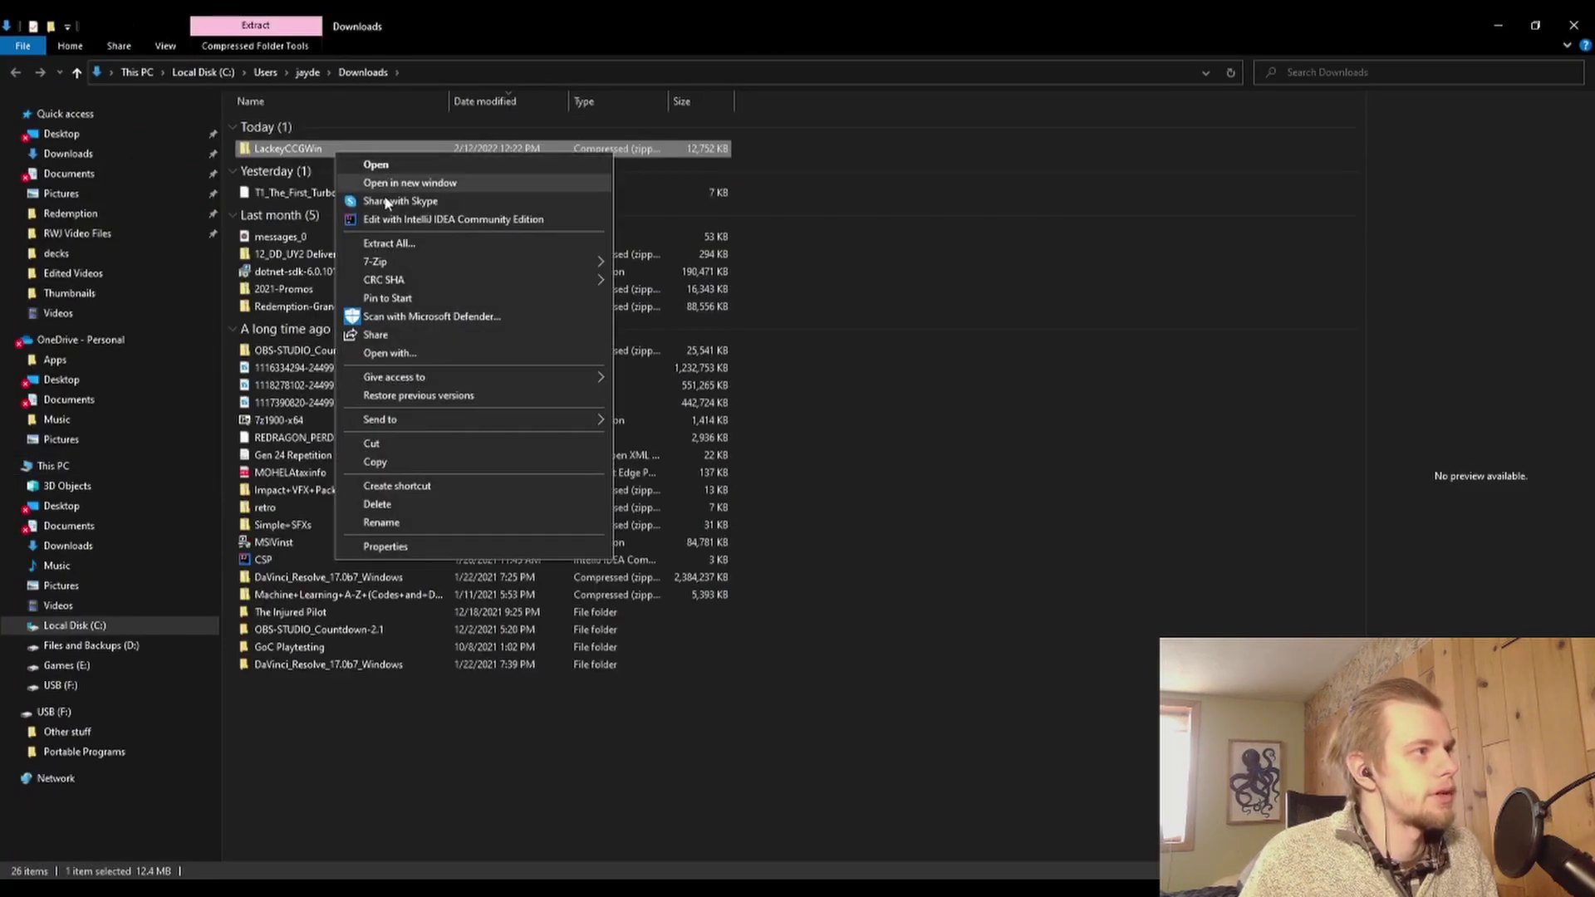
{"action": "left_click", "coordinate": [401, 246]}
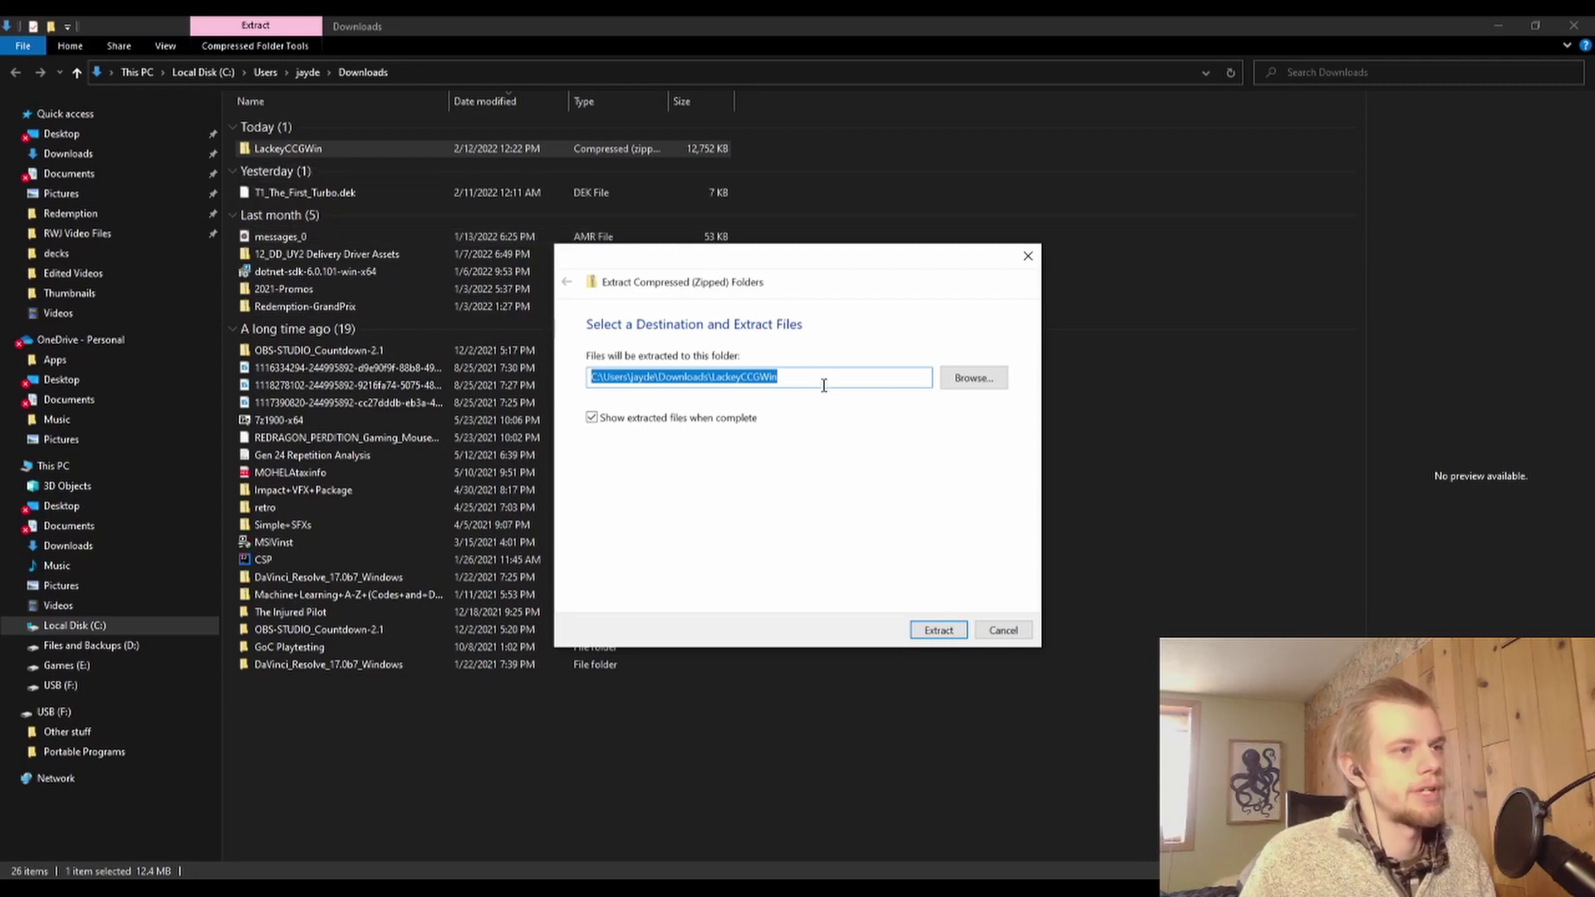
Step: Set the extraction destination to the existing folder C:\PortablePrograms\Lackey
{"action": "left_click", "coordinate": [974, 380]}
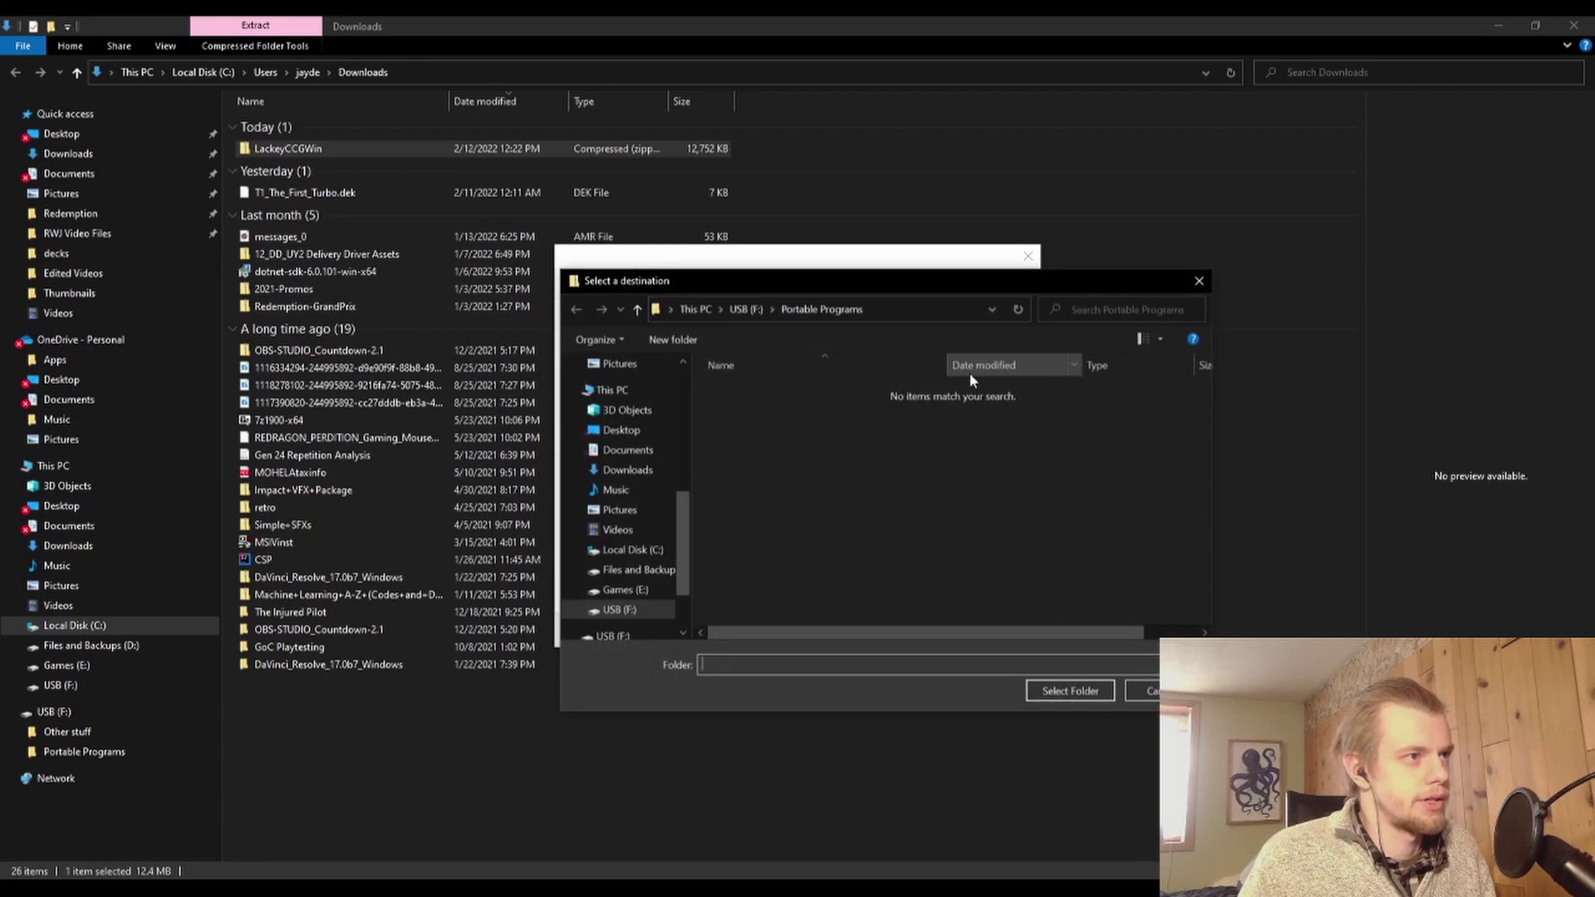
{"action": "left_click", "coordinate": [633, 550]}
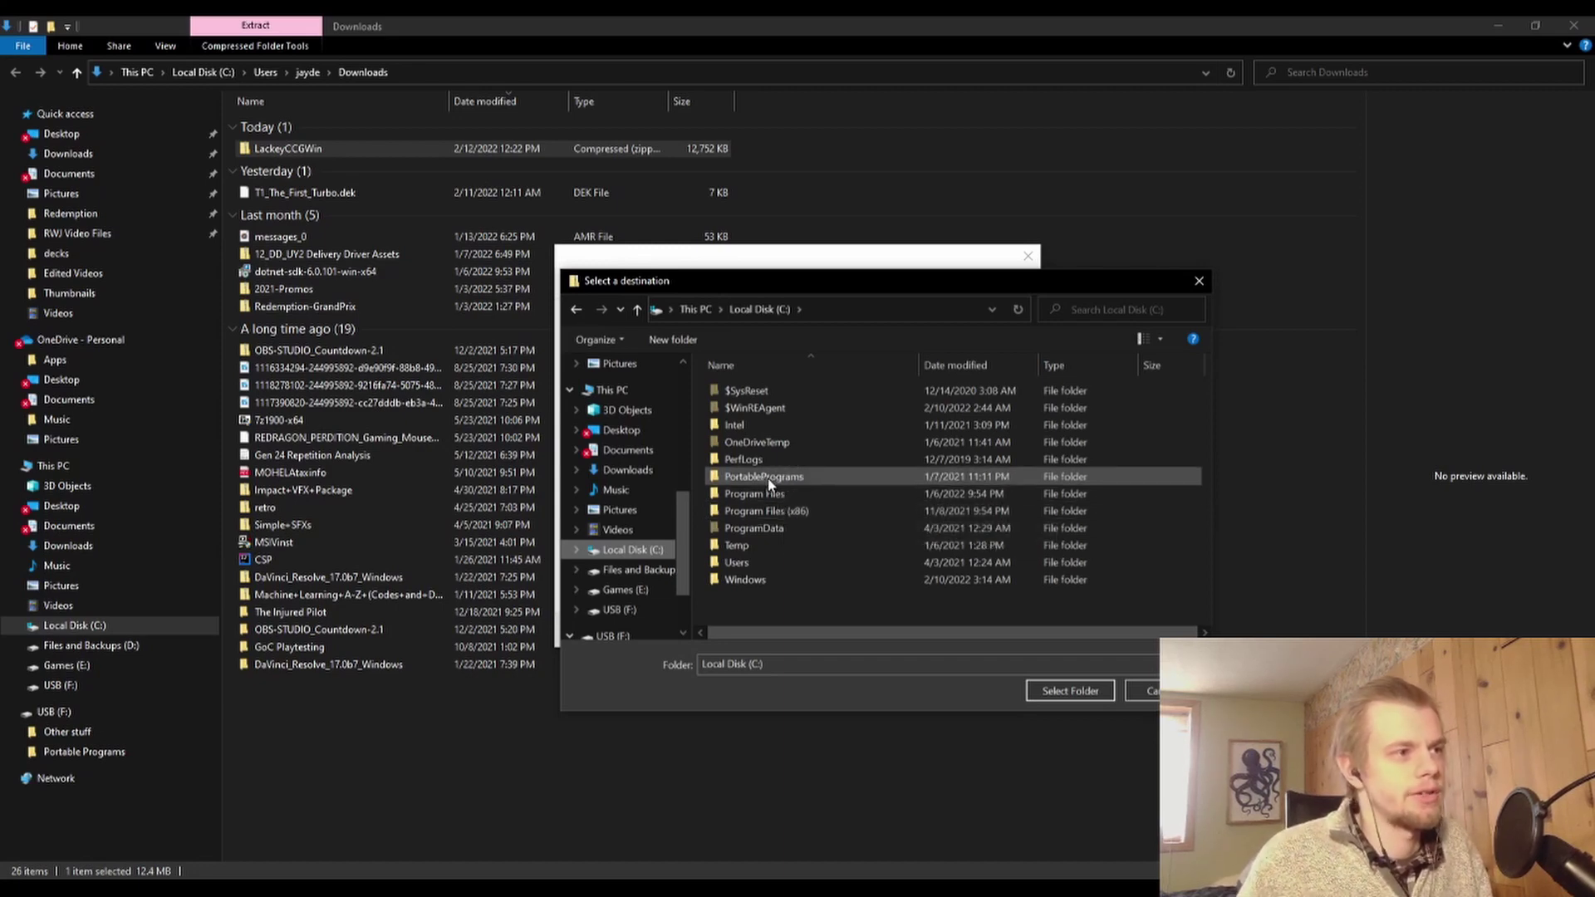
{"action": "double_click", "coordinate": [769, 478]}
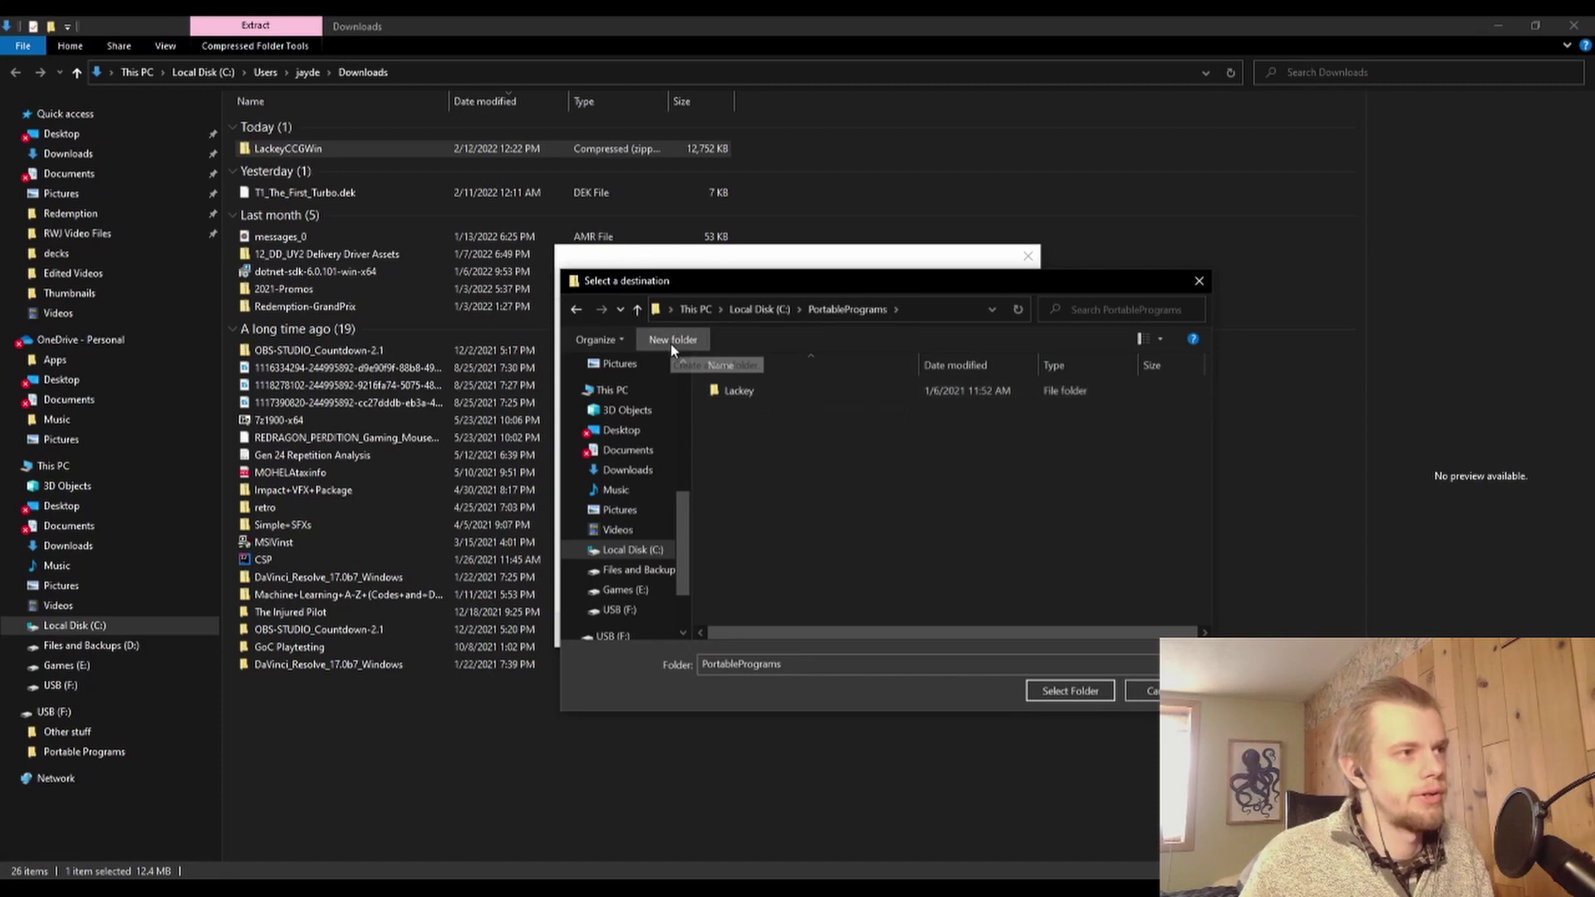
{"action": "double_click", "coordinate": [758, 392]}
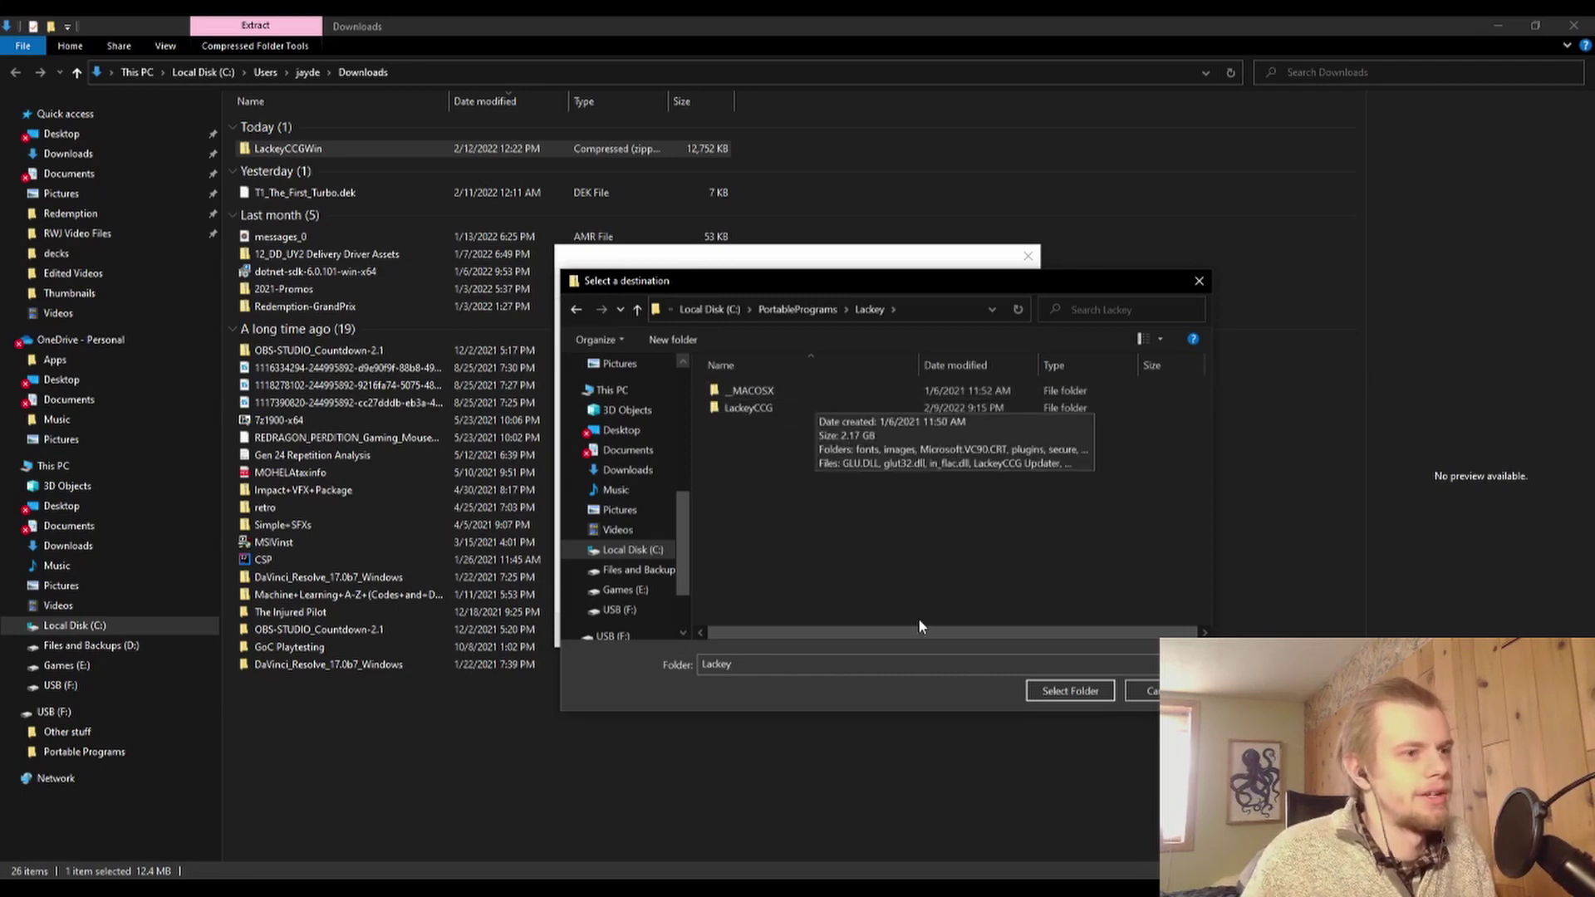
{"action": "left_click", "coordinate": [1072, 690]}
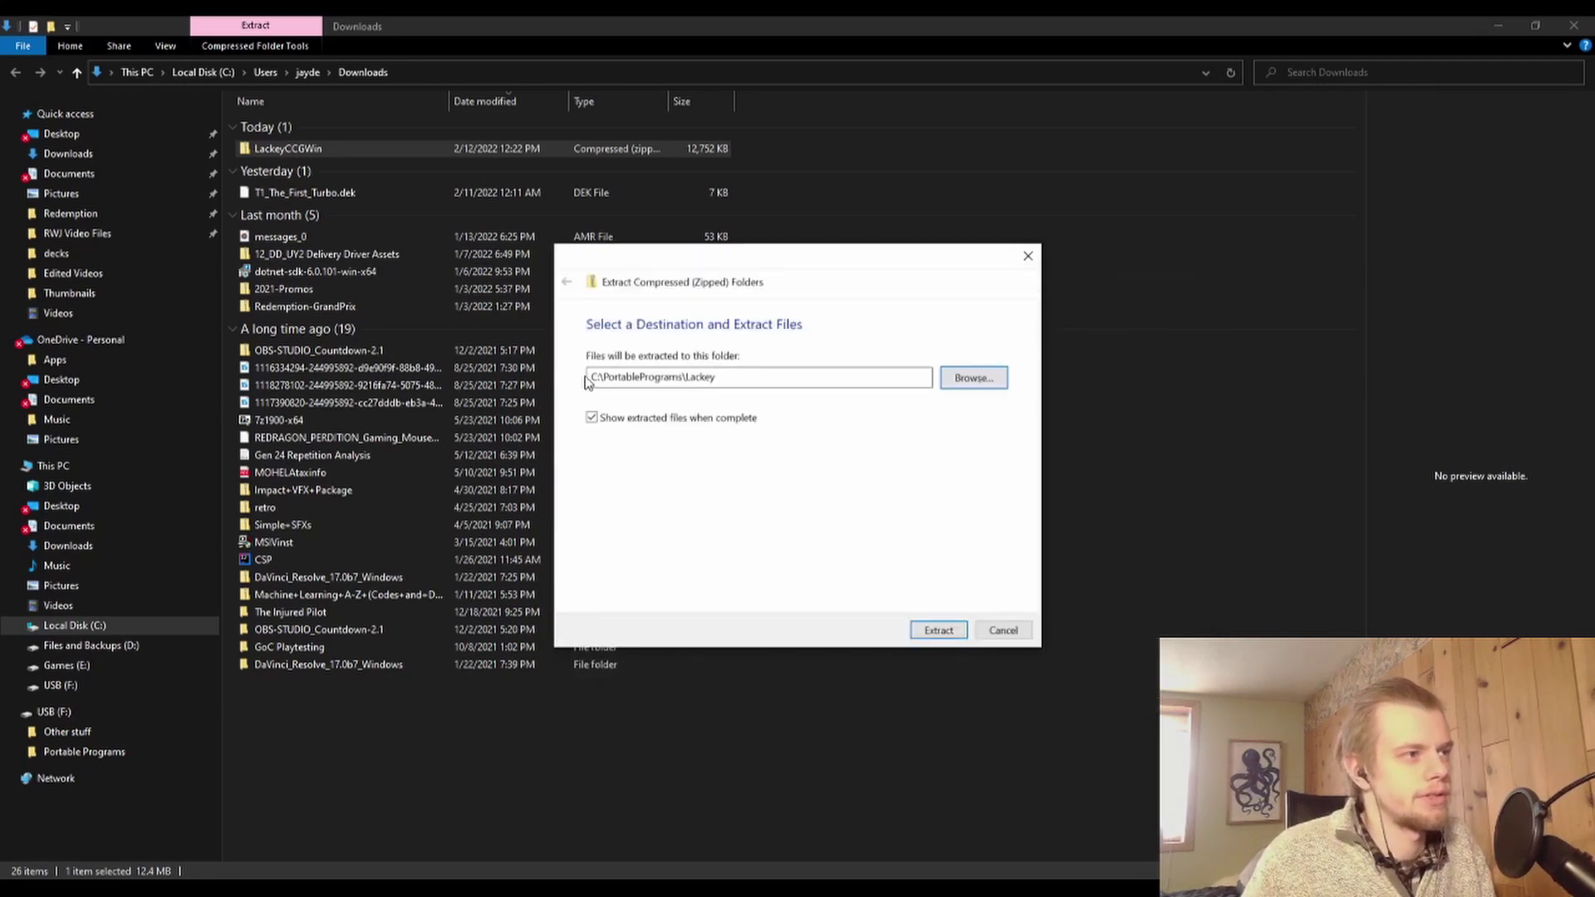
{"action": "left_click_drag", "start_coordinate": [592, 376], "coordinate": [728, 380]}
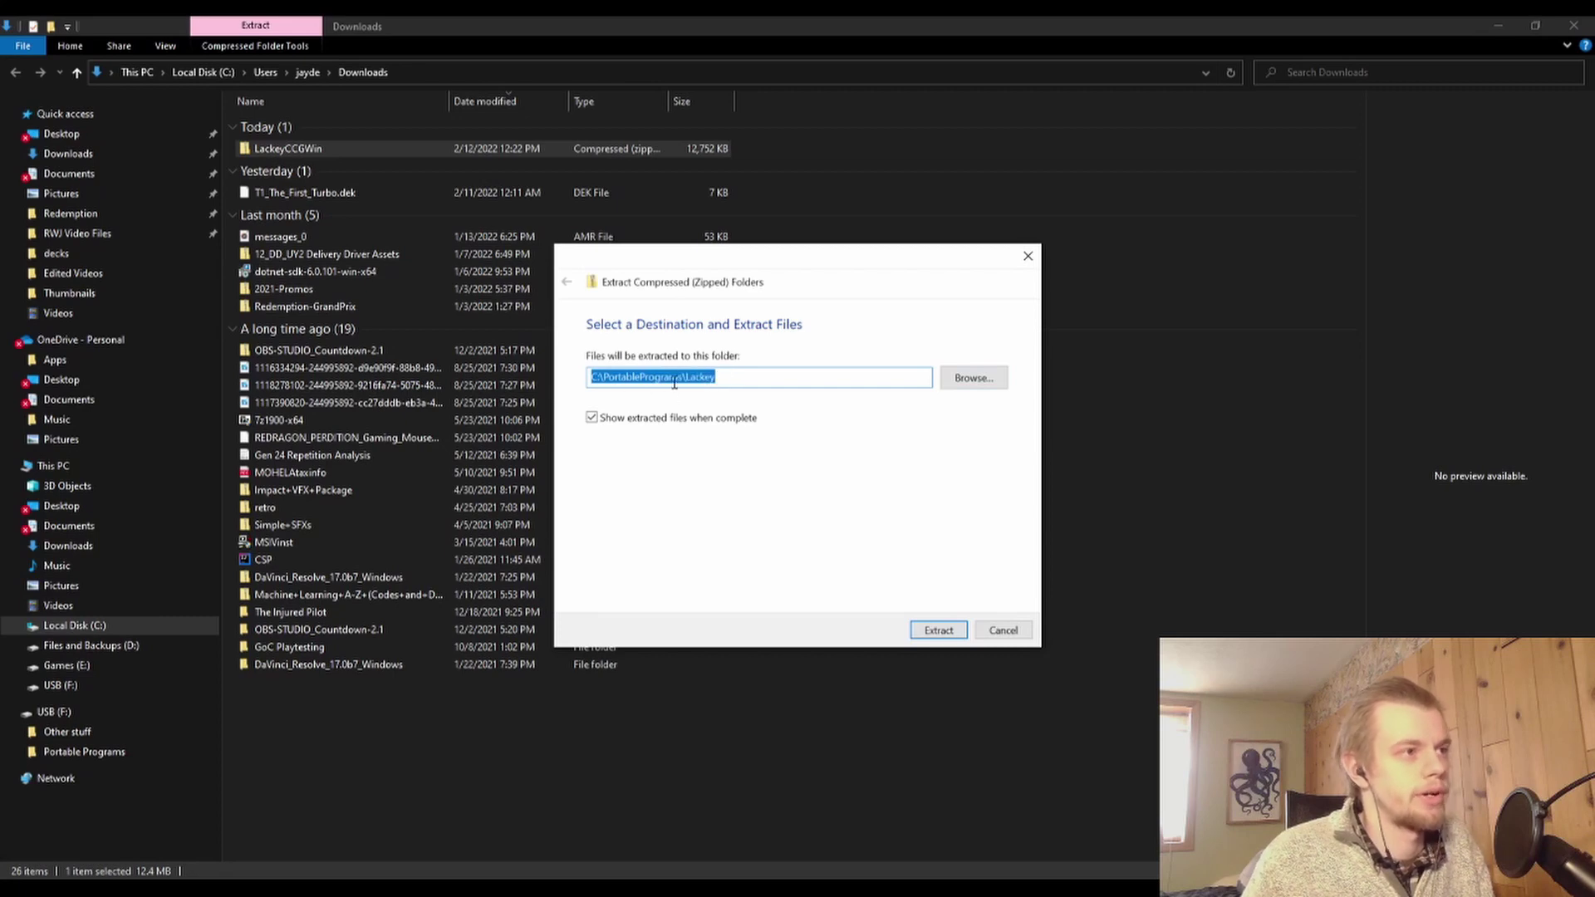
{"action": "left_click", "coordinate": [758, 376]}
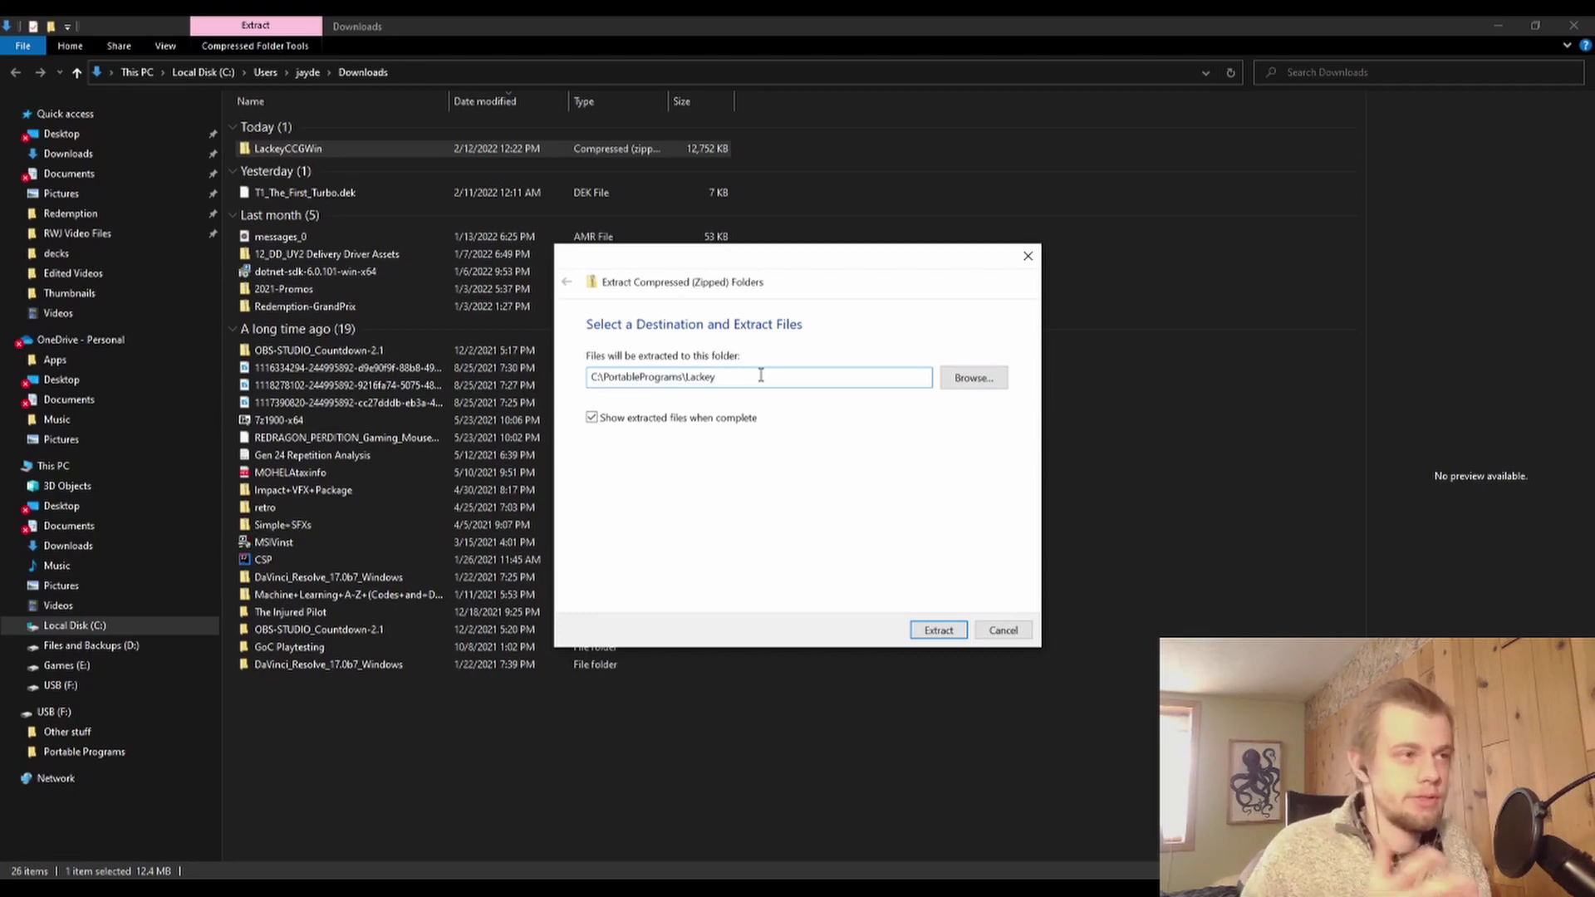
Step: Create a folder named Lackey in Portable Programs on the USB (F:) drive and choose it as the extraction destination
{"action": "left_click", "coordinate": [955, 385]}
{"action": "scroll", "coordinate": [631, 498], "scroll_direction": "down", "scroll_amount": 1}
{"action": "left_click", "coordinate": [619, 562]}
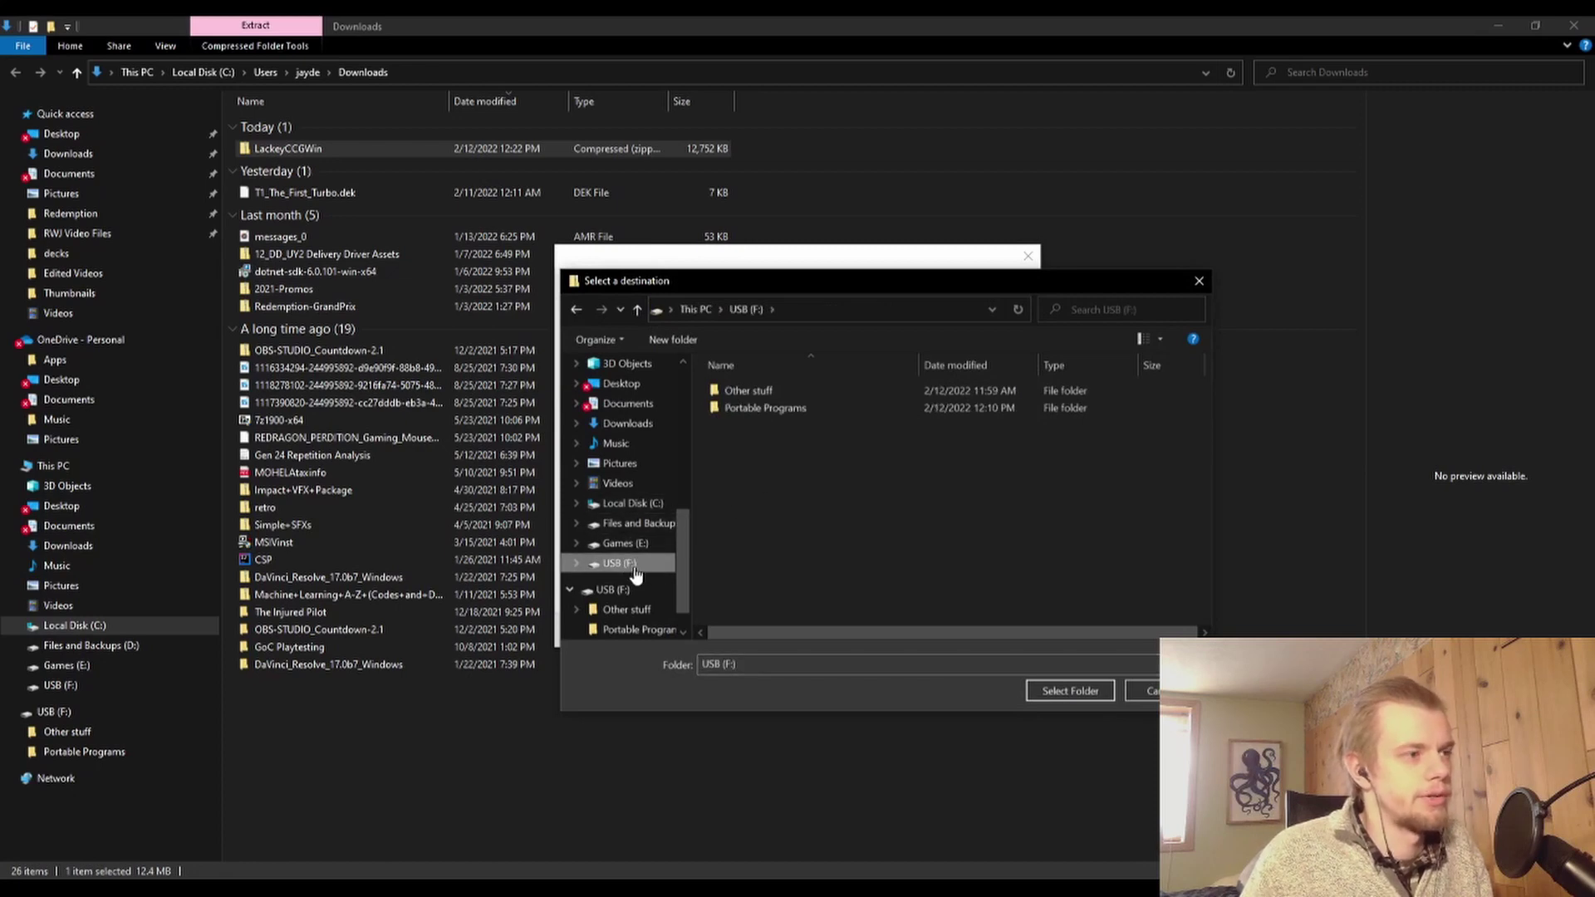
{"action": "double_click", "coordinate": [770, 411]}
{"action": "left_click", "coordinate": [693, 346]}
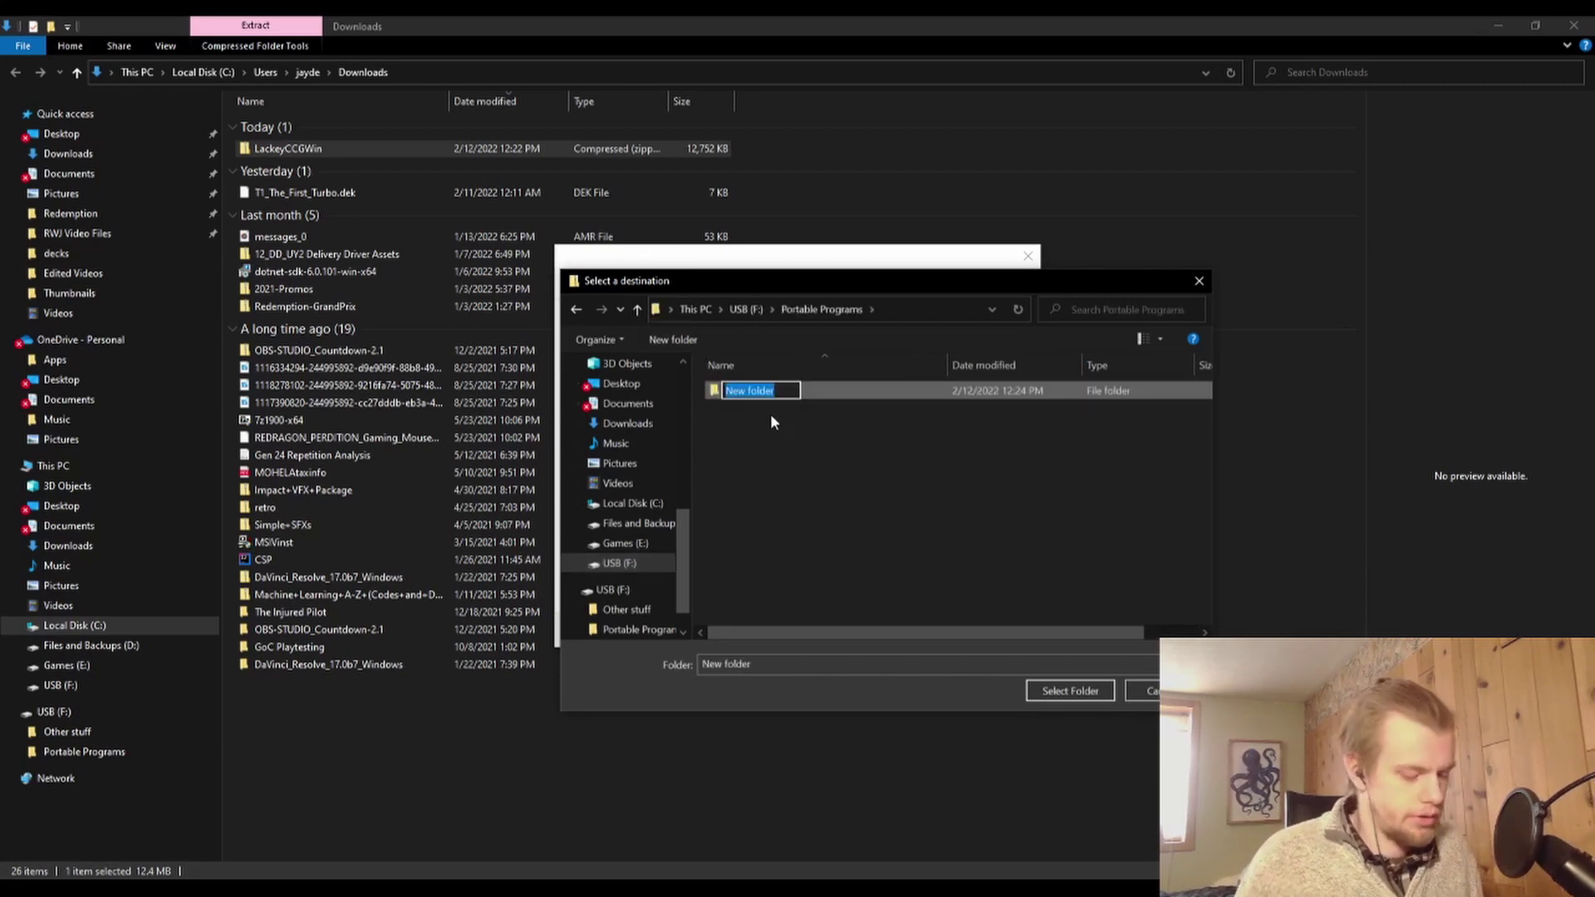
{"action": "type", "text": "Lackey"}
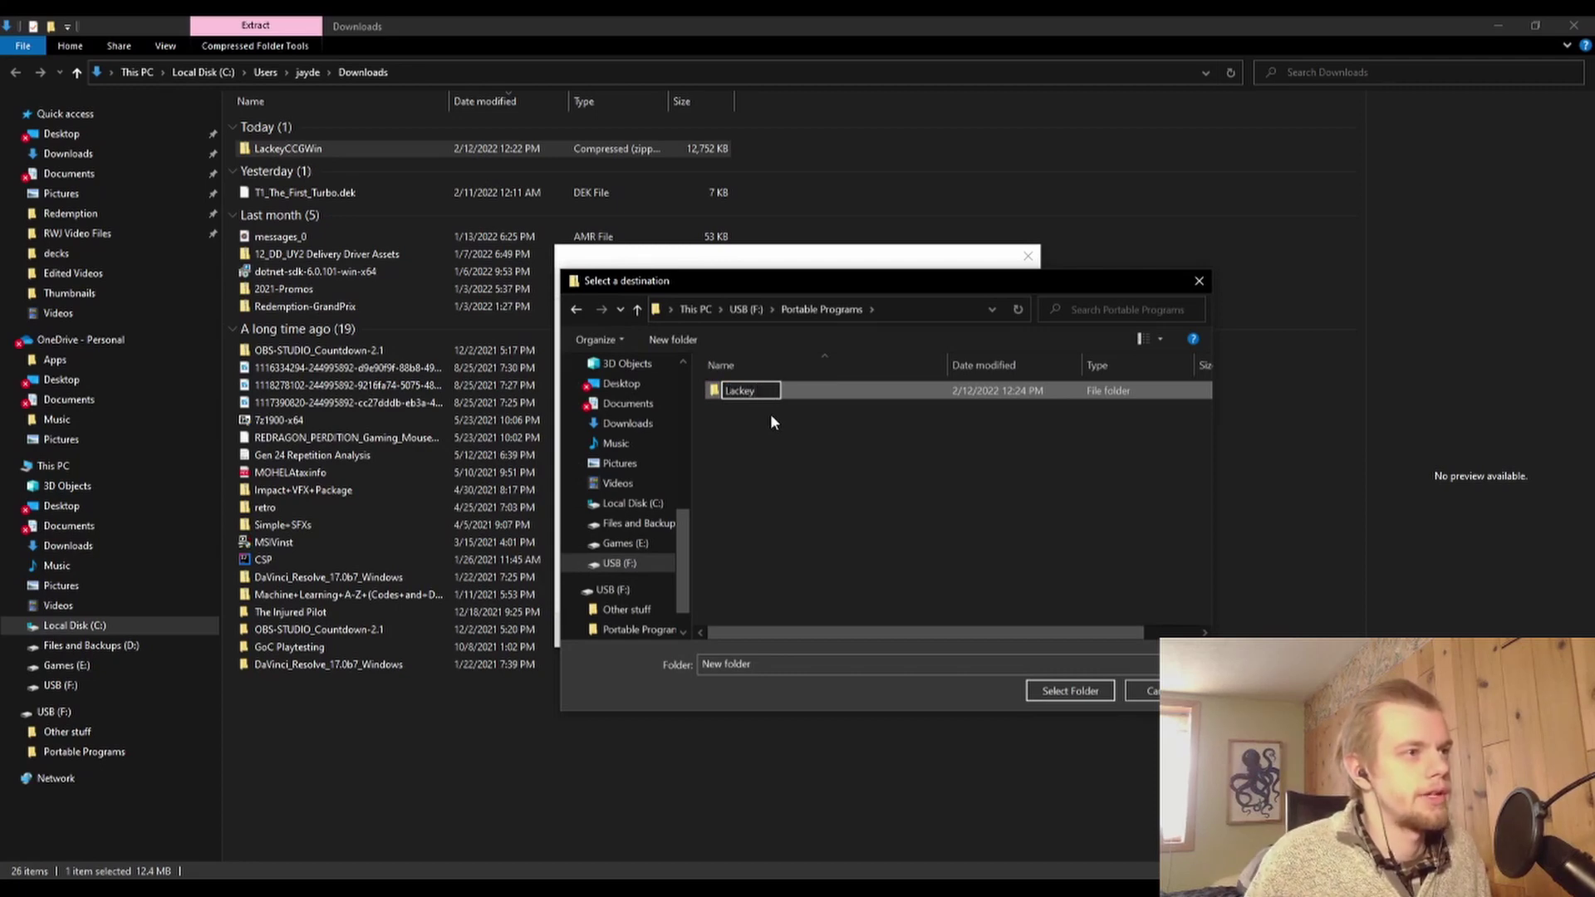
{"action": "key", "text": "Return"}
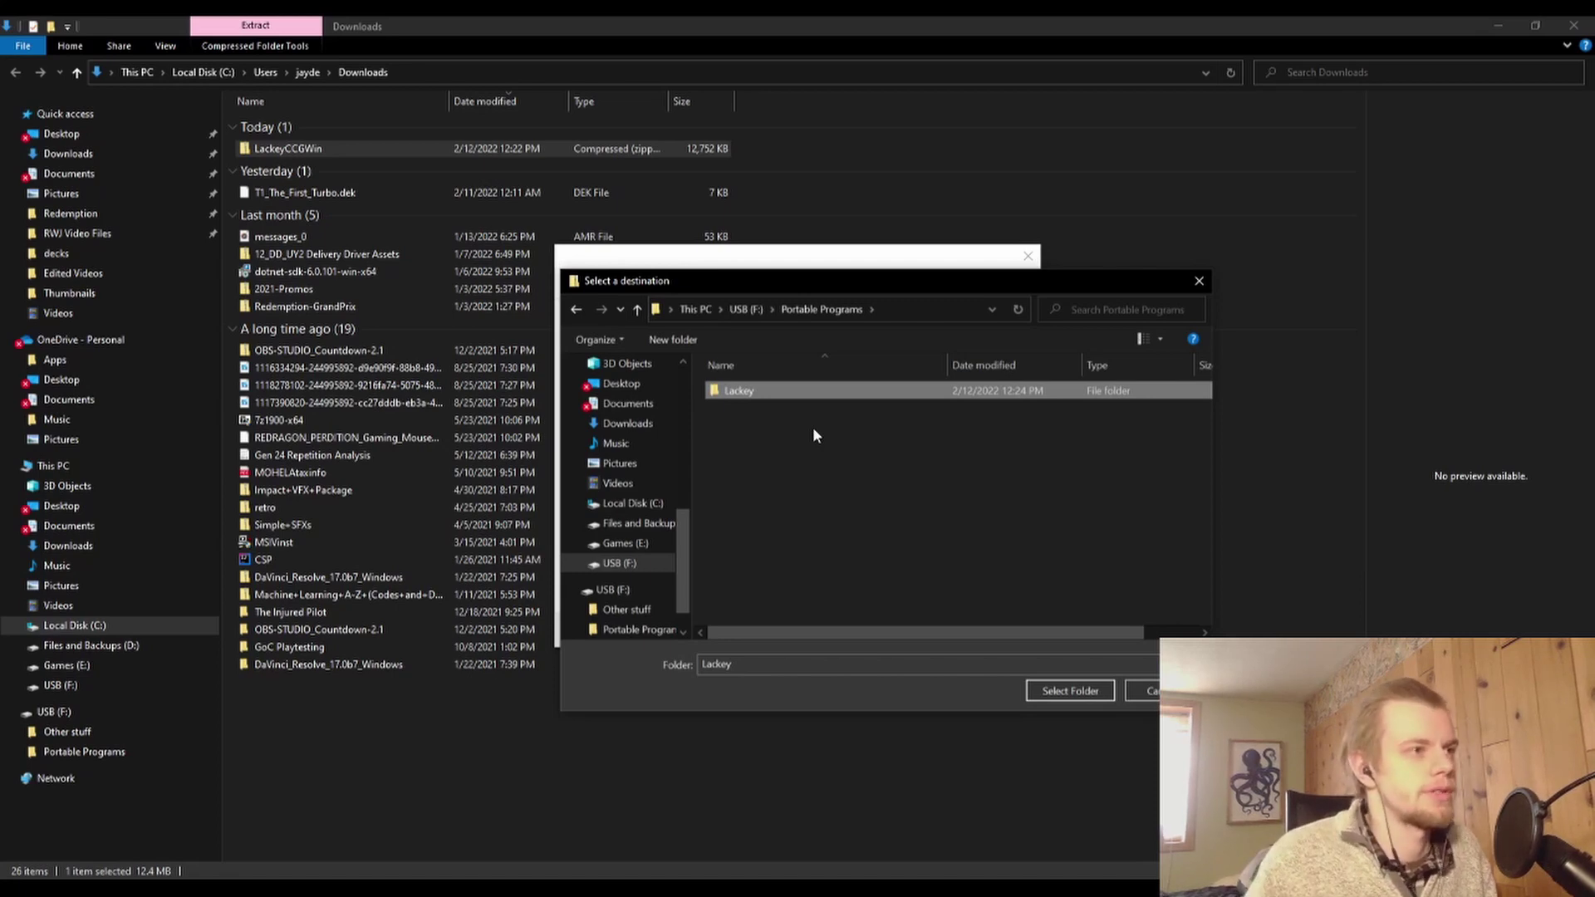
{"action": "left_click", "coordinate": [1070, 692]}
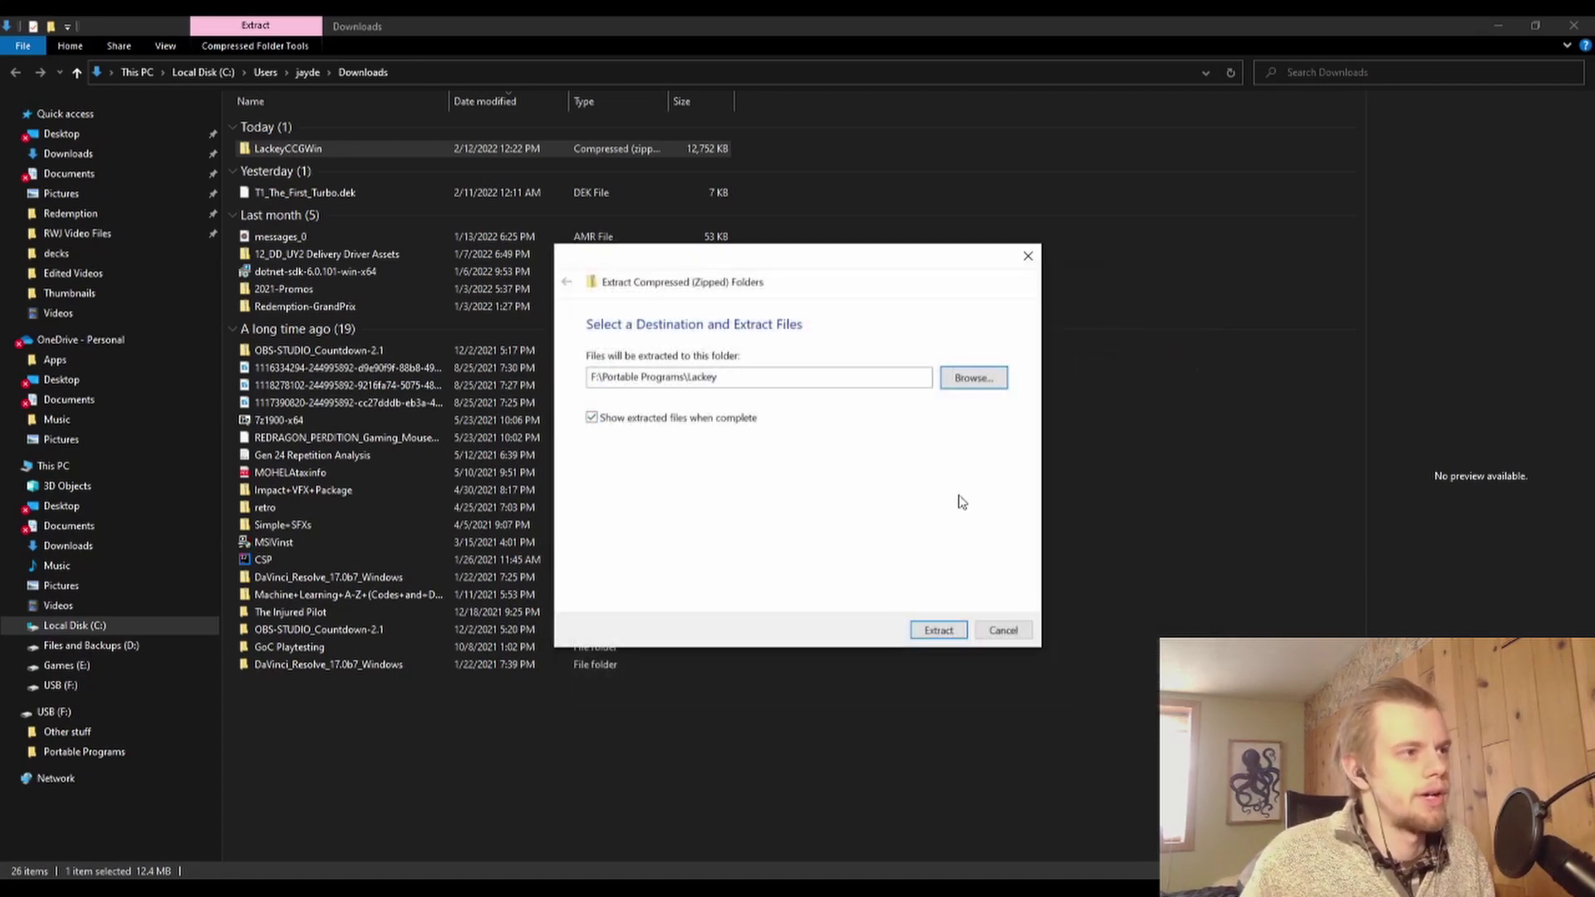
Step: Check the destination path and extract the LackeyCCGWin archive into F:\Portable Programs\Lackey
{"action": "left_click_drag", "start_coordinate": [592, 377], "coordinate": [718, 377]}
{"action": "left_click", "coordinate": [748, 382]}
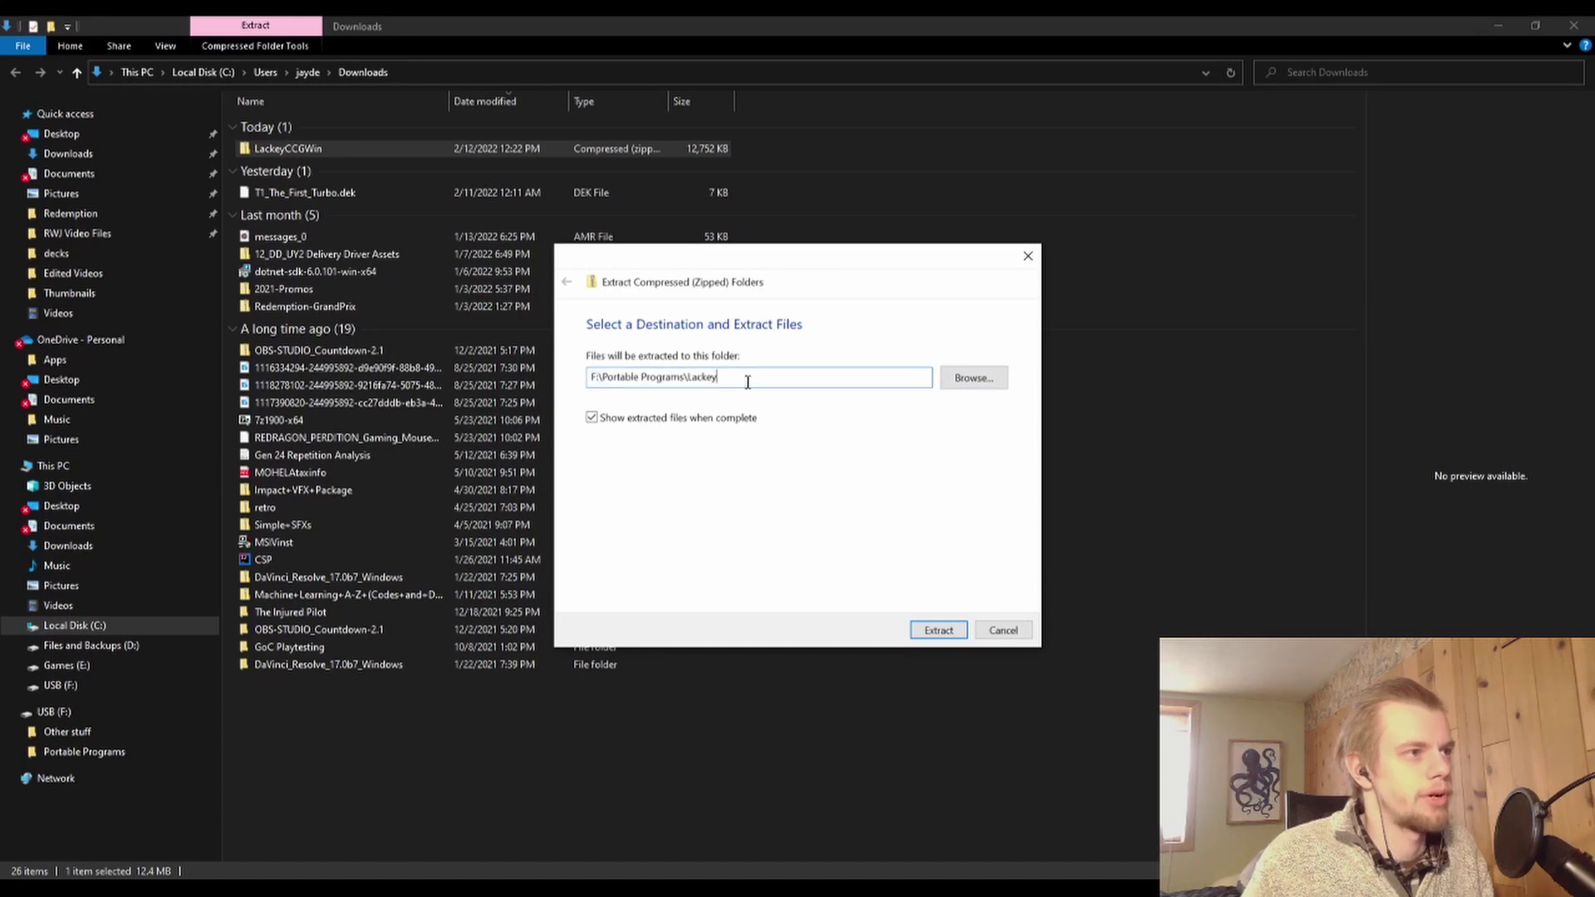
{"action": "left_click", "coordinate": [947, 632]}
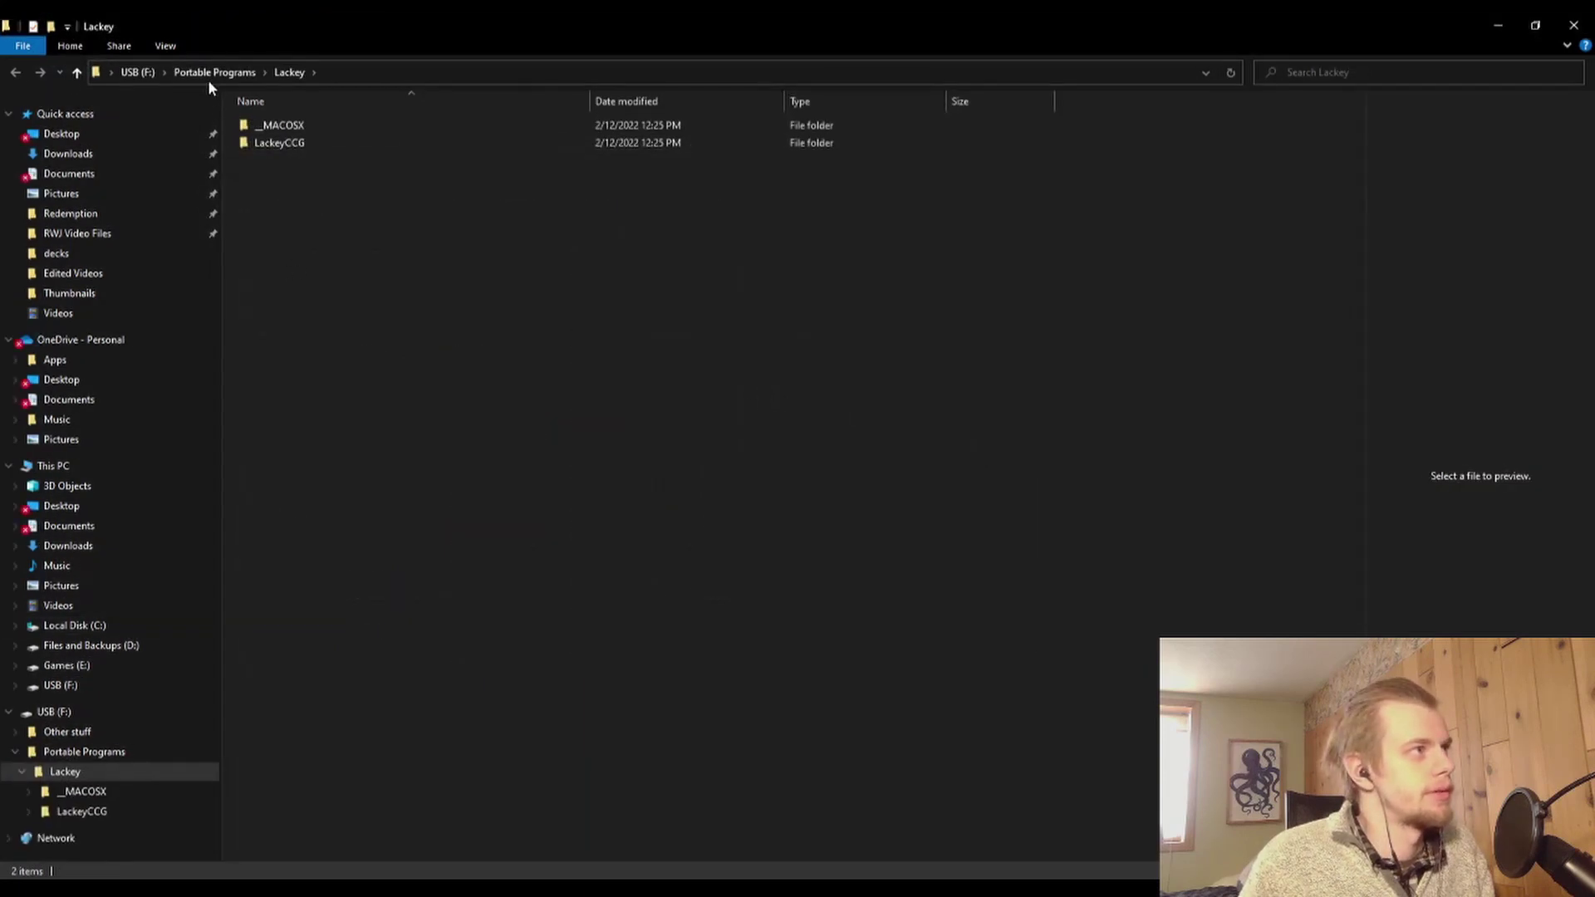
Step: Check the size on disk of the Lackey folder in Portable Programs through its properties
{"action": "left_click", "coordinate": [209, 75]}
{"action": "right_click", "coordinate": [284, 128]}
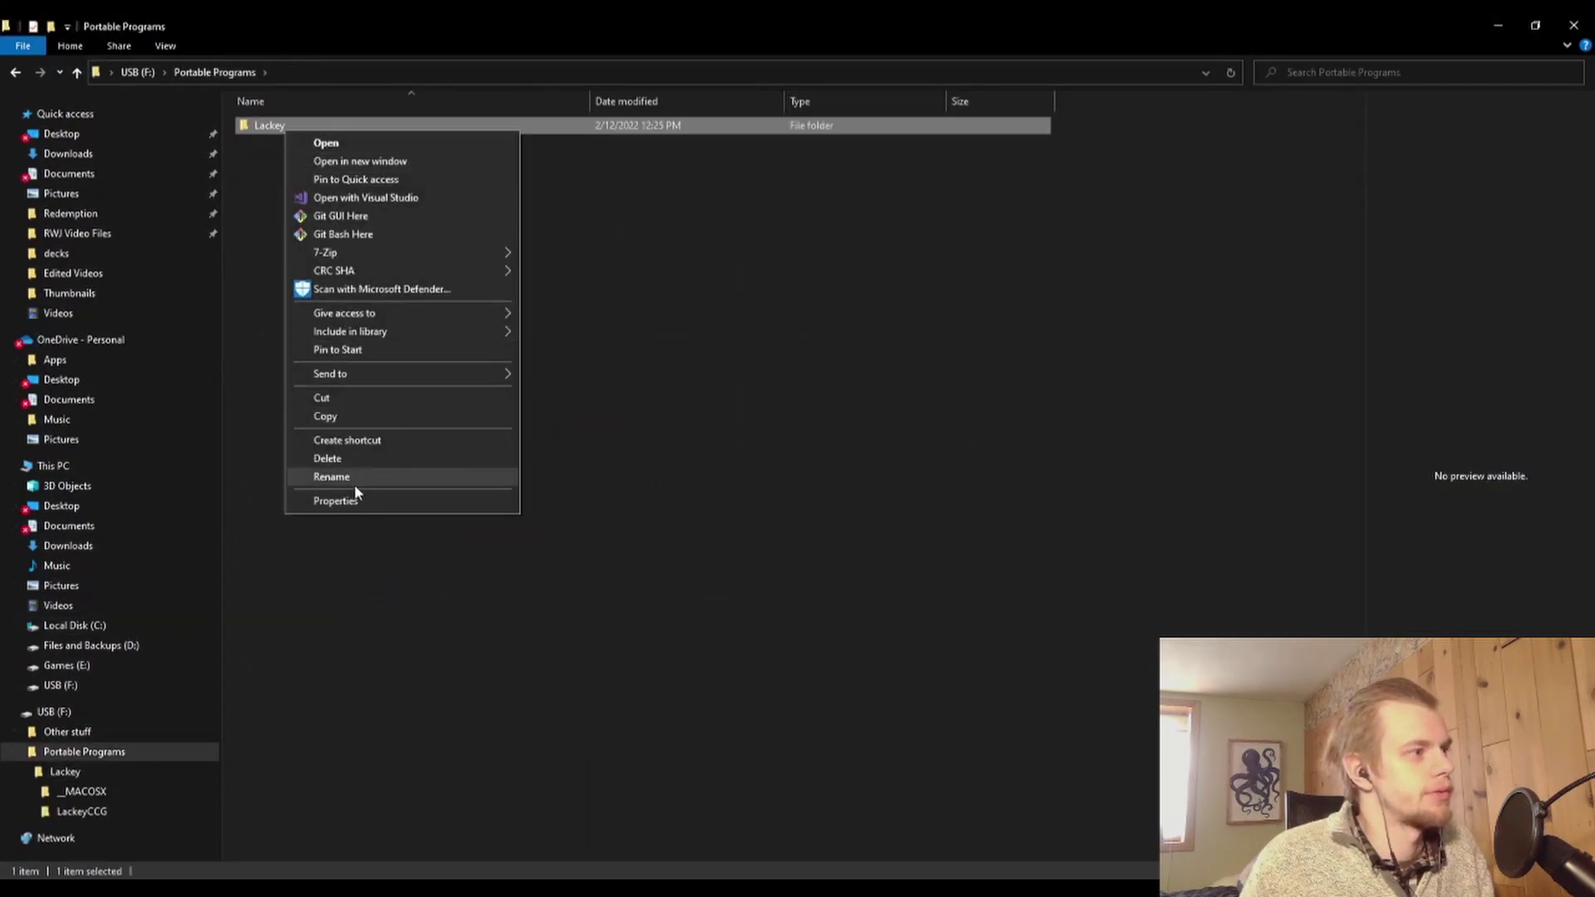
{"action": "left_click", "coordinate": [402, 500]}
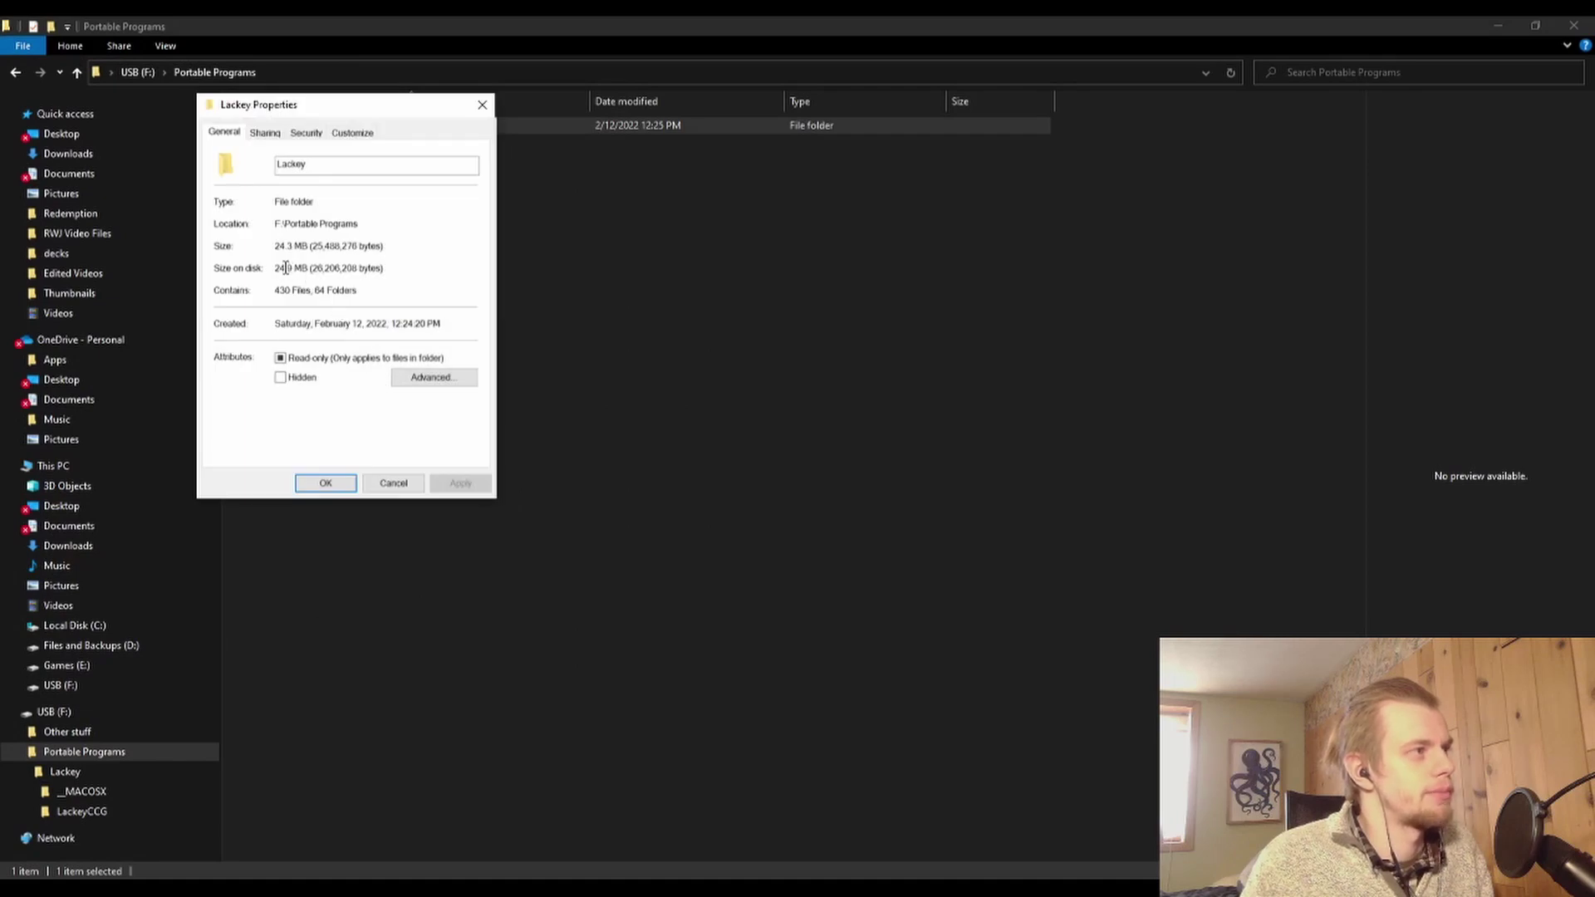
{"action": "left_click_drag", "start_coordinate": [384, 272], "coordinate": [272, 274]}
{"action": "left_click", "coordinate": [380, 274]}
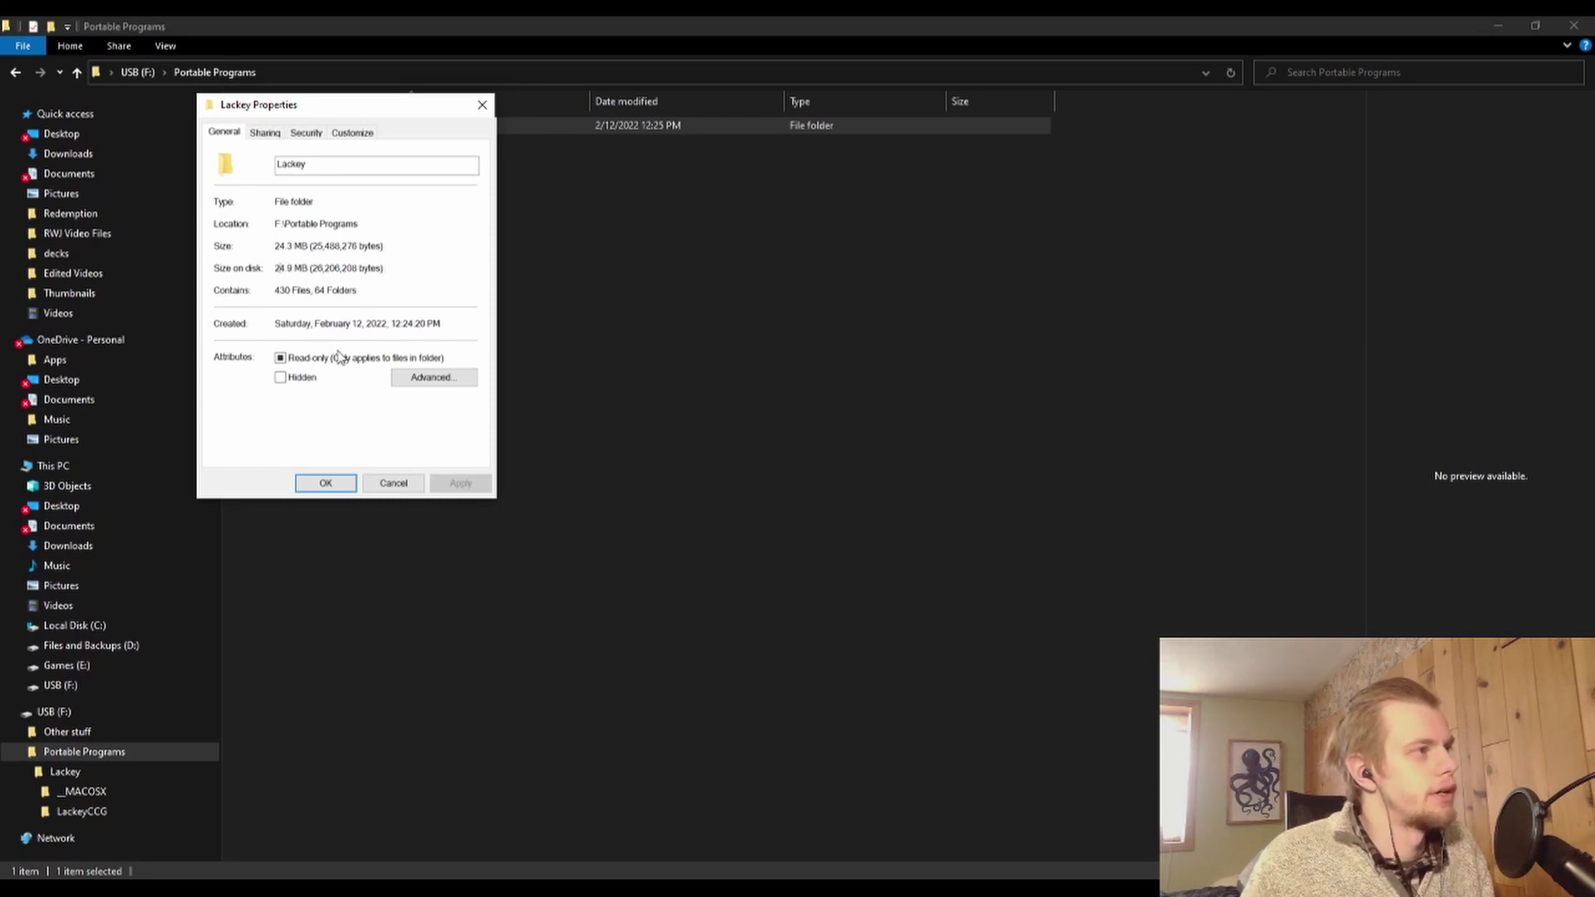
{"action": "left_click", "coordinate": [326, 483]}
Step: Open the extracted LackeyCCG folder inside Lackey and look into its plugins subfolder
{"action": "double_click", "coordinate": [279, 126]}
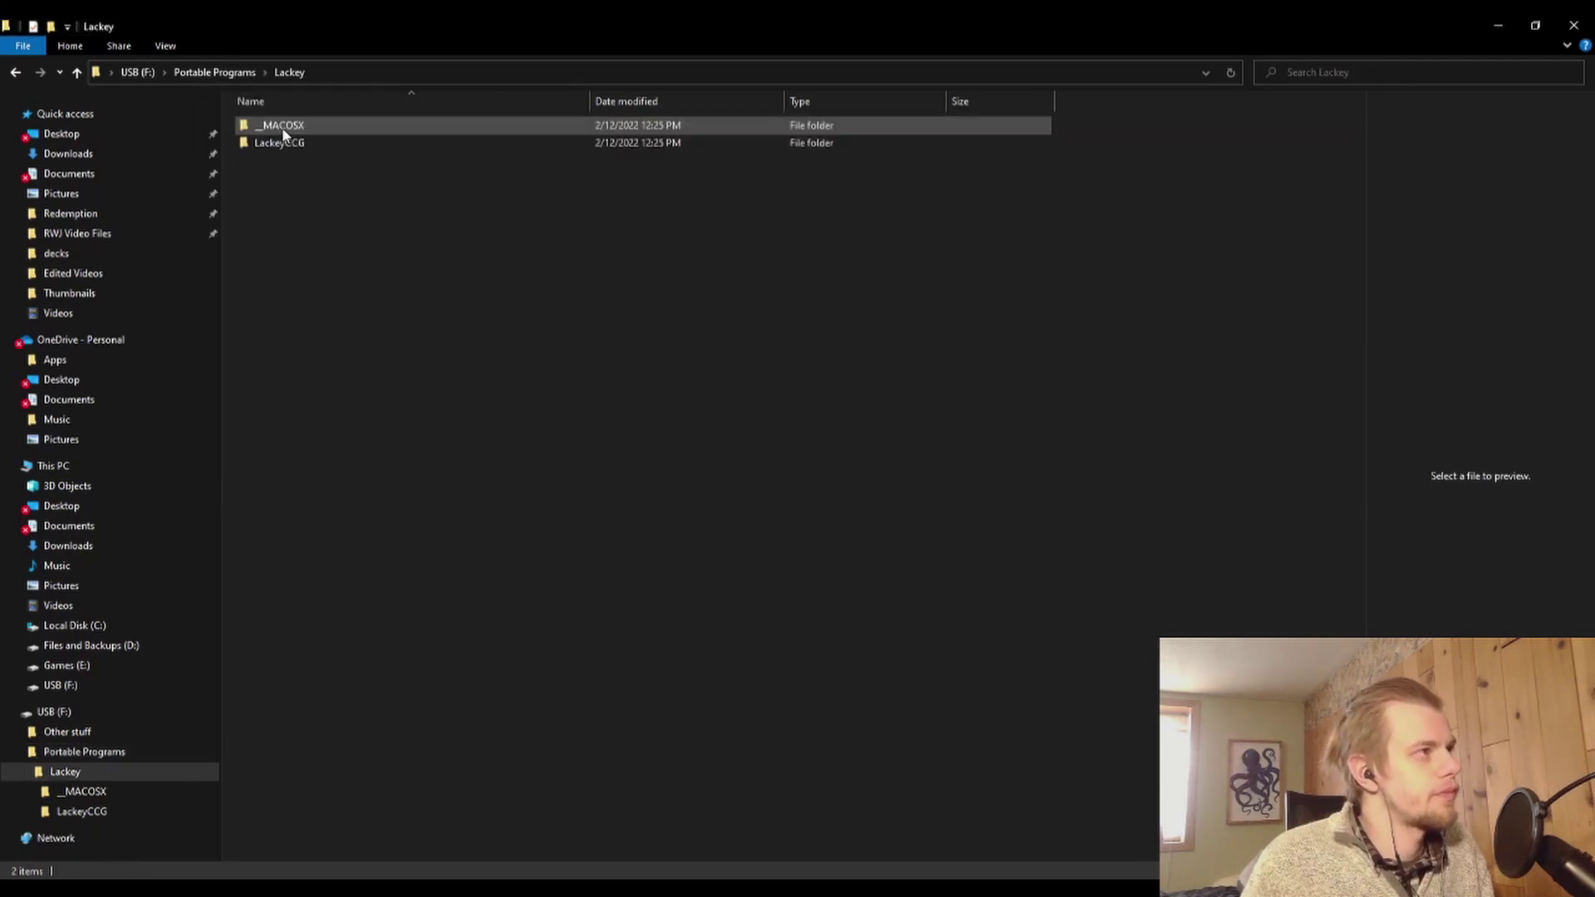
{"action": "double_click", "coordinate": [302, 146]}
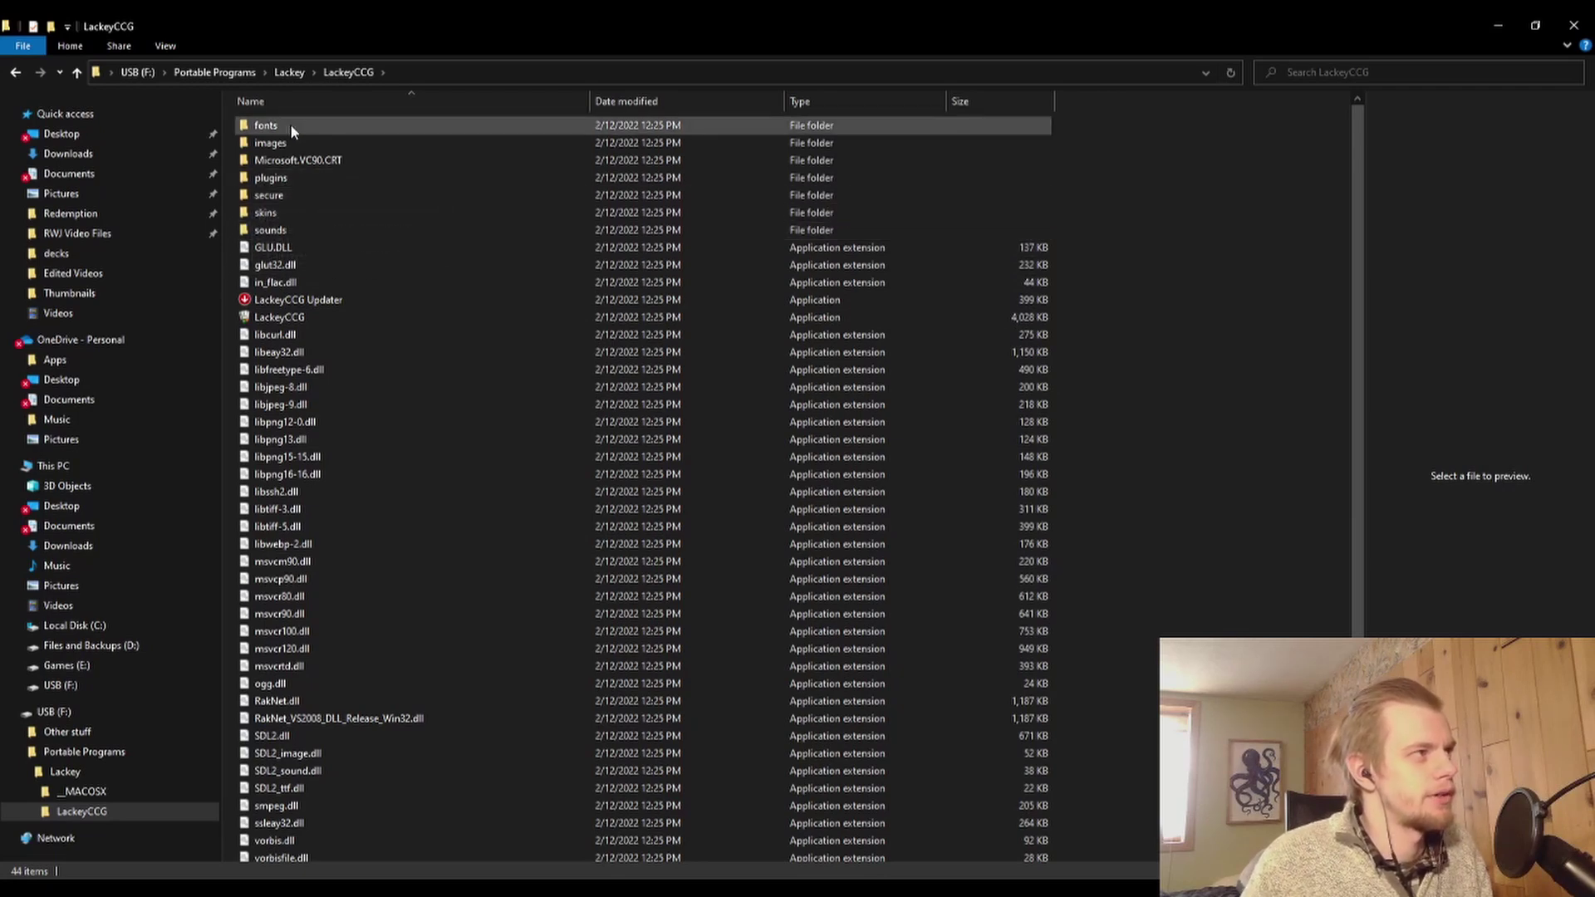
{"action": "double_click", "coordinate": [283, 178]}
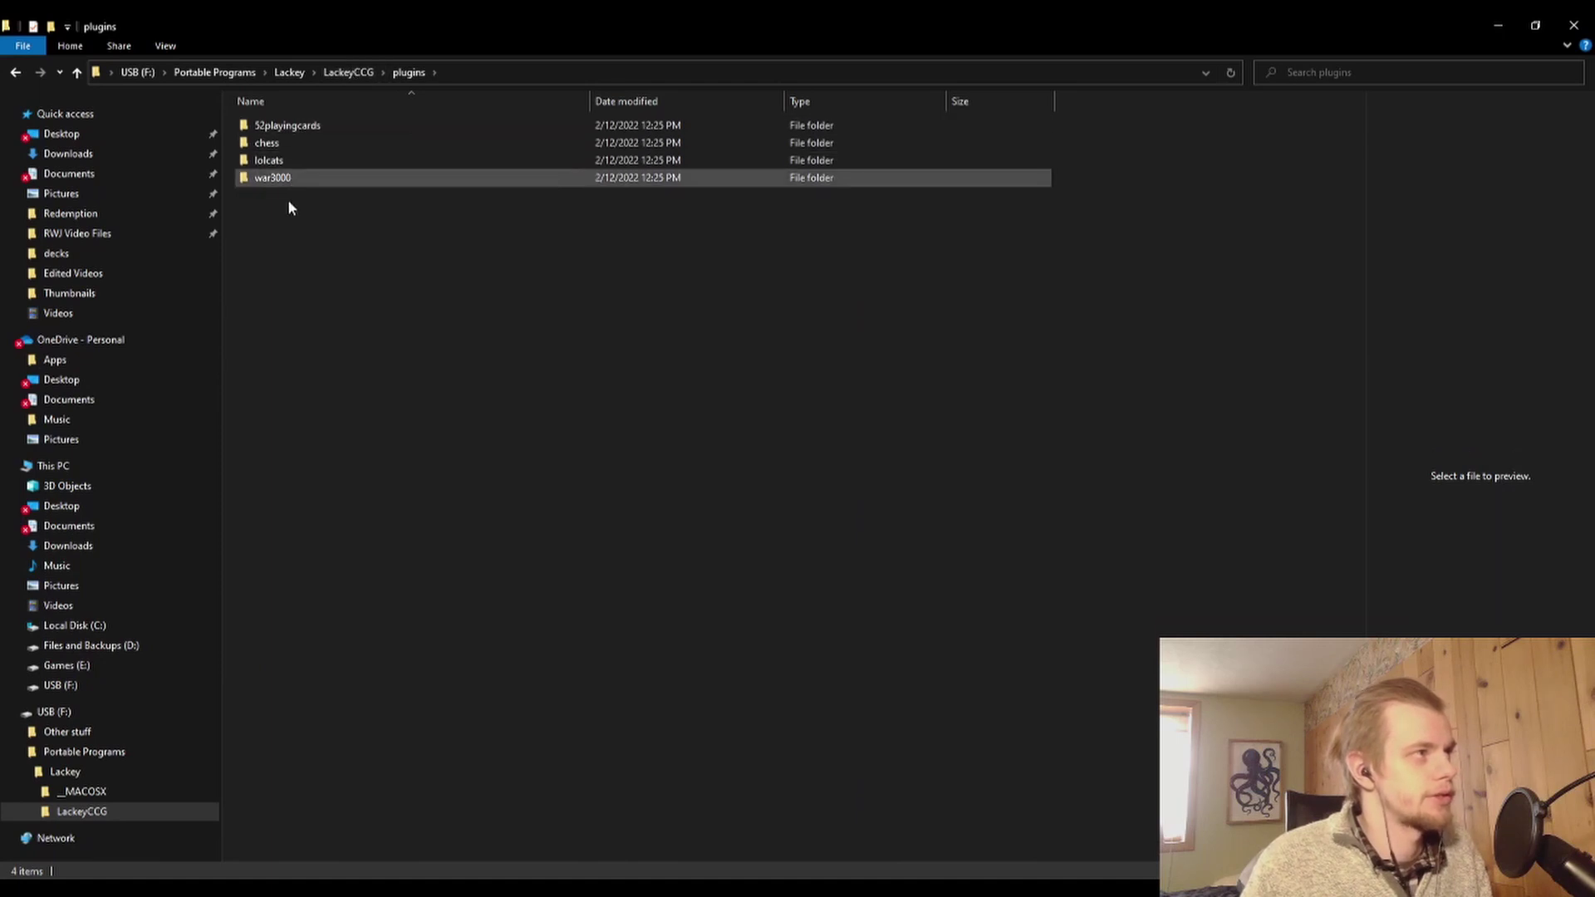
{"action": "left_click", "coordinate": [366, 72]}
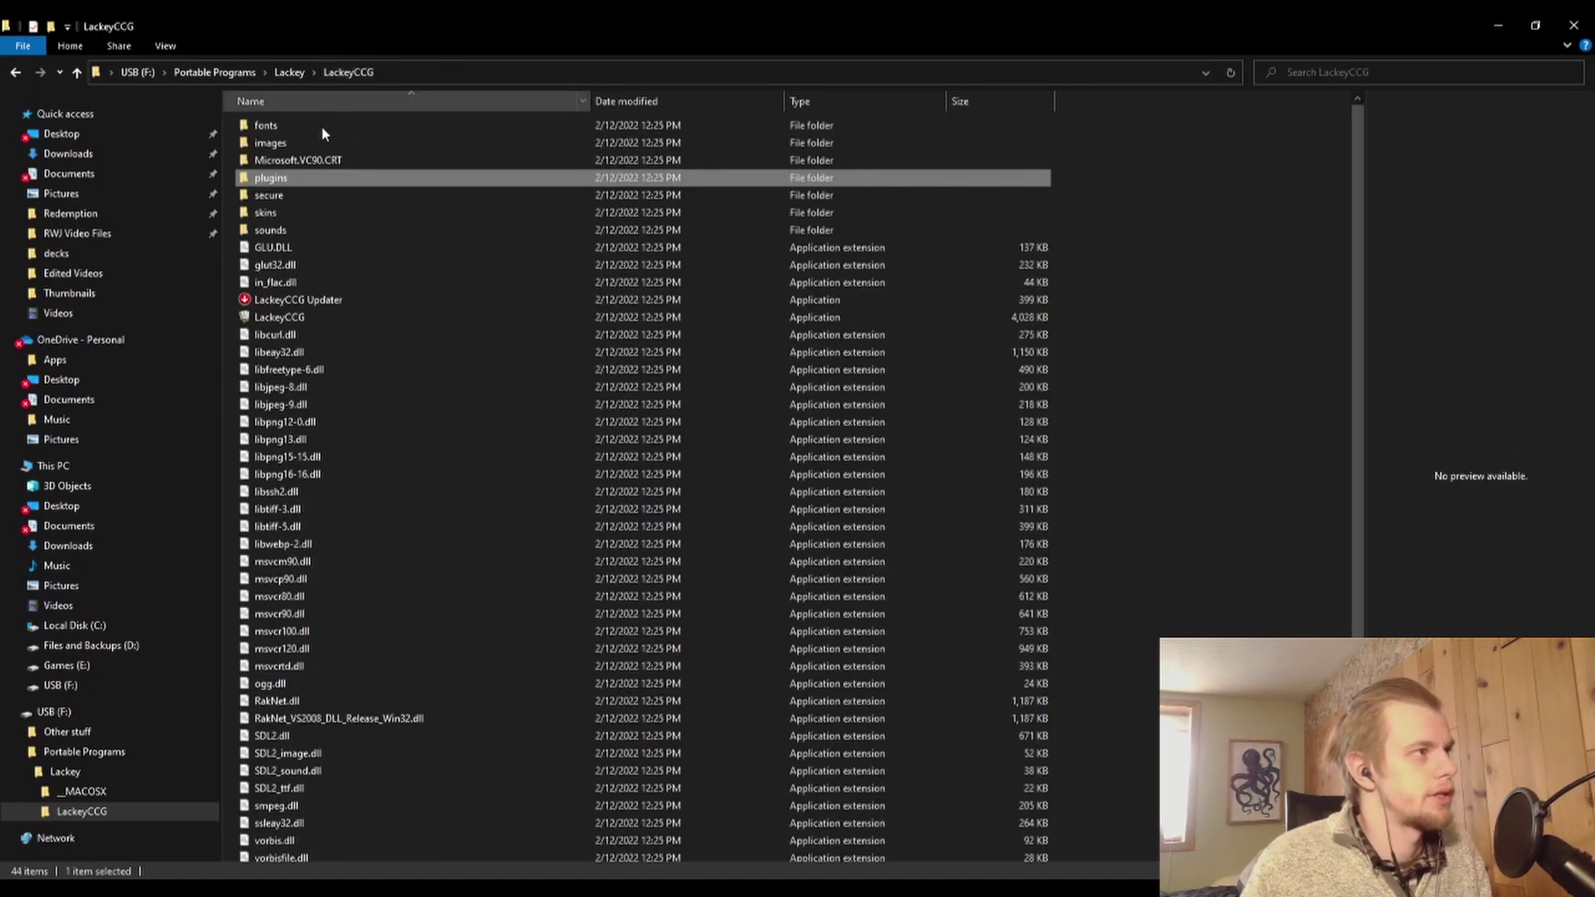
Step: Launch the LackeyCCG application in a maximized window and stop its tutorial notice from showing at startup
{"action": "double_click", "coordinate": [293, 316]}
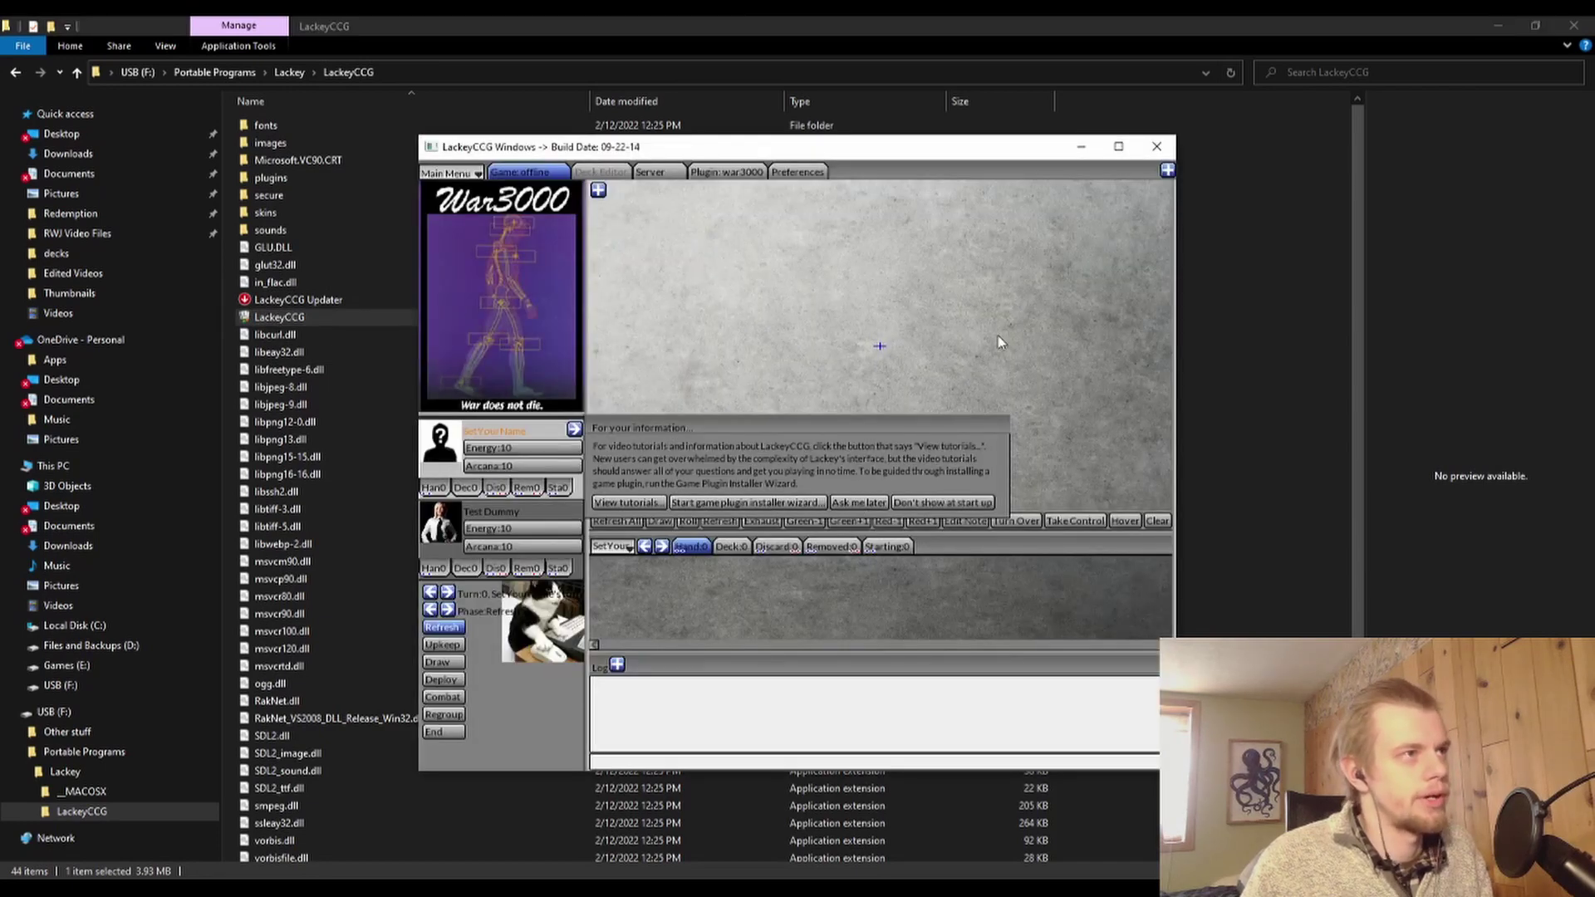
{"action": "left_click", "coordinate": [1118, 146]}
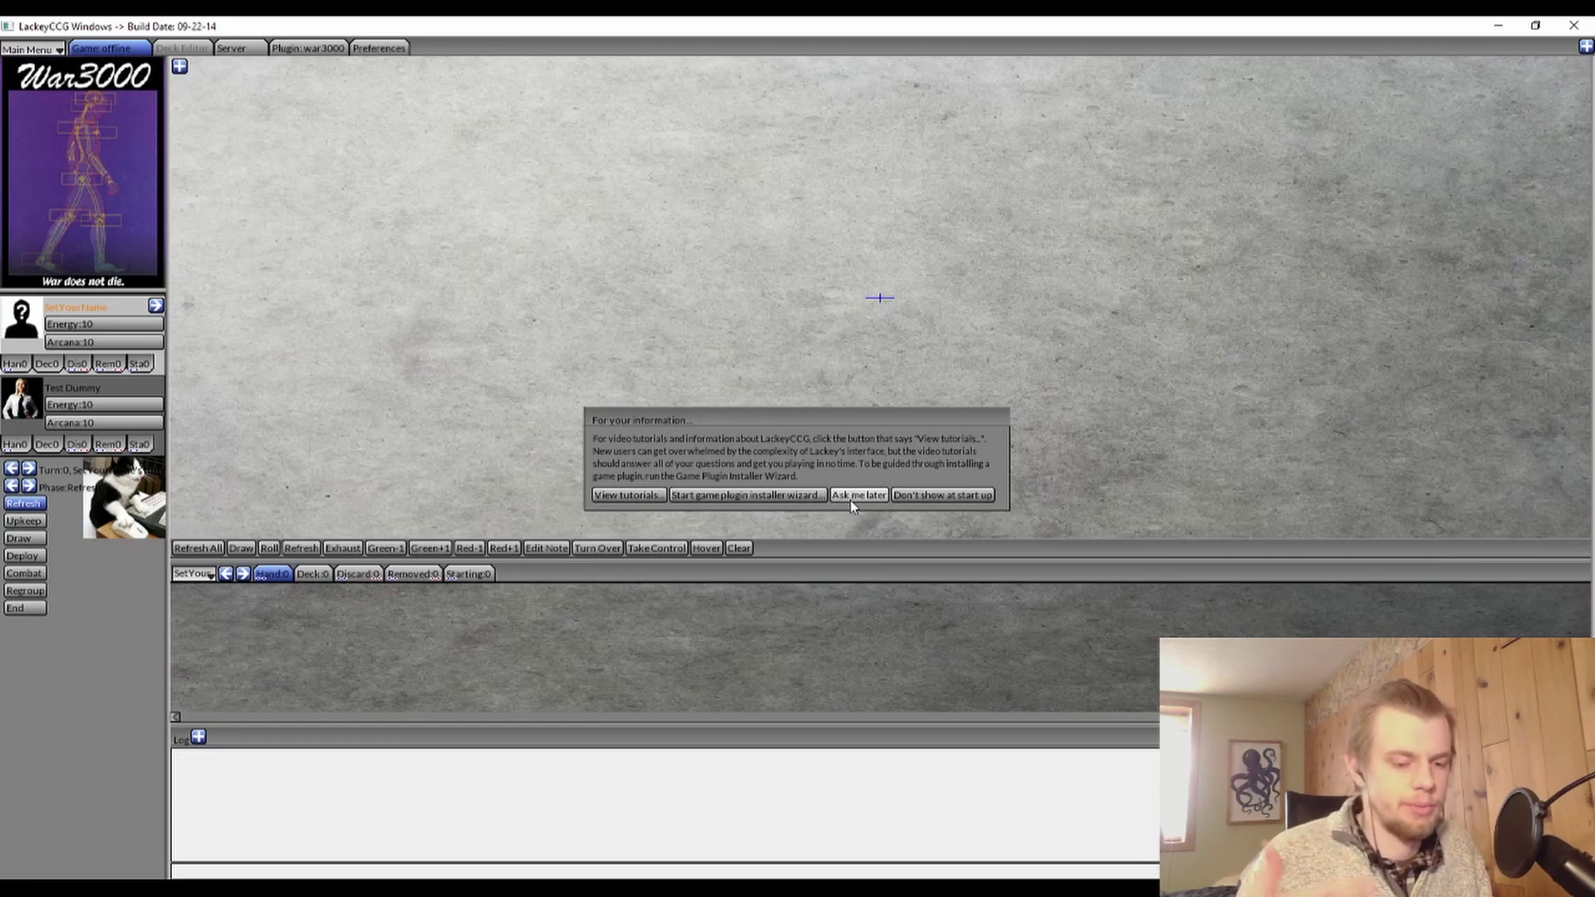
{"action": "left_click", "coordinate": [945, 496]}
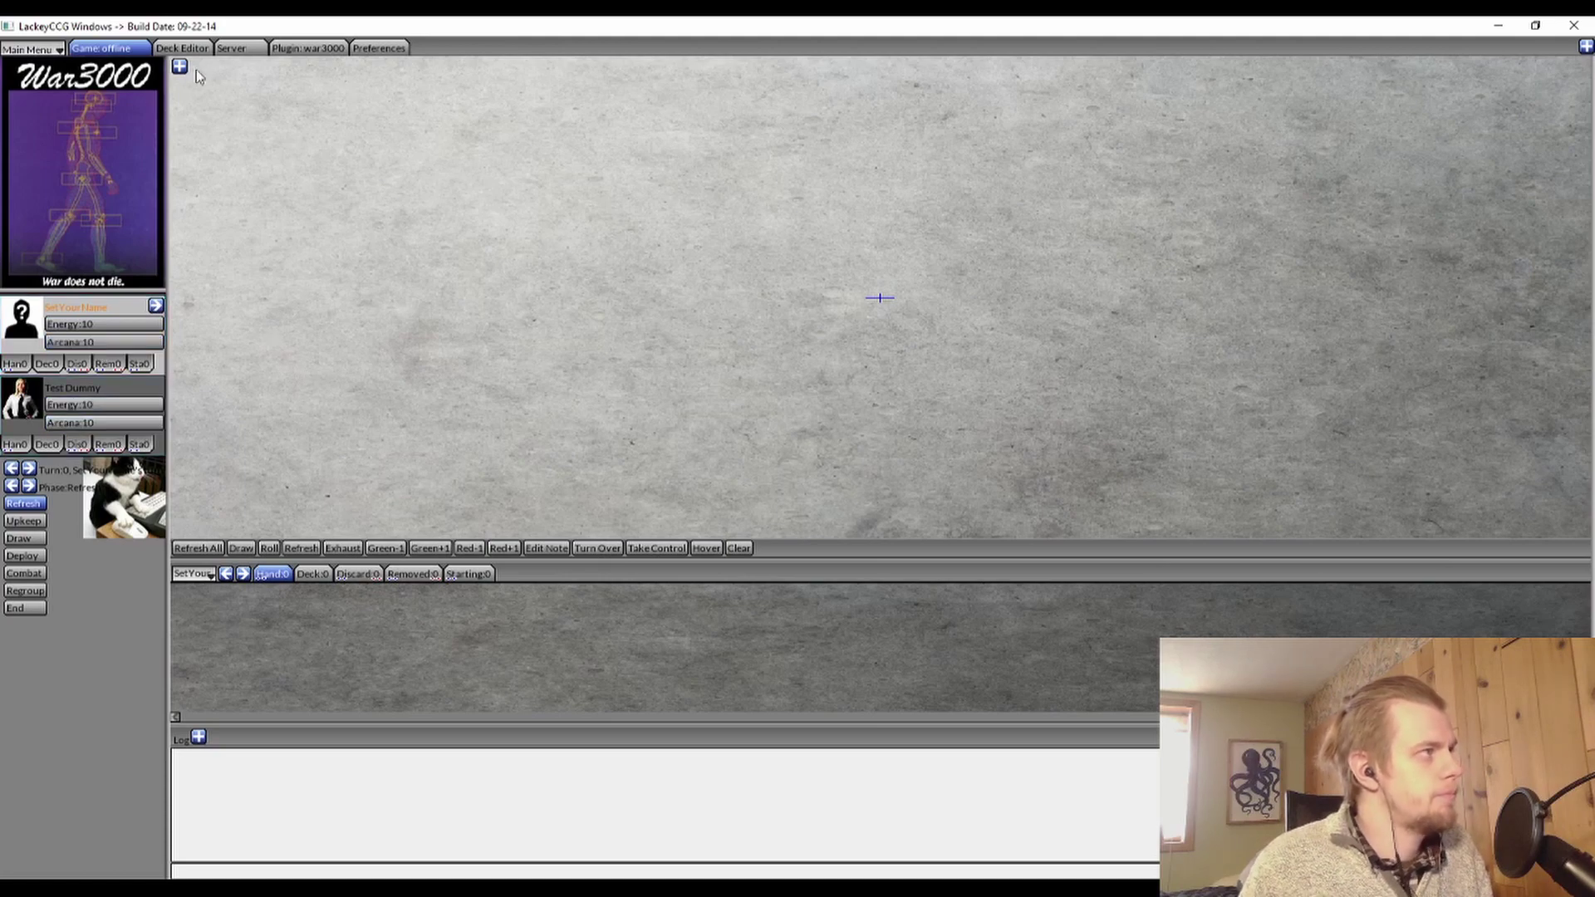
Step: Look at the Deck Editor and try to open the Server page
{"action": "left_click", "coordinate": [182, 48]}
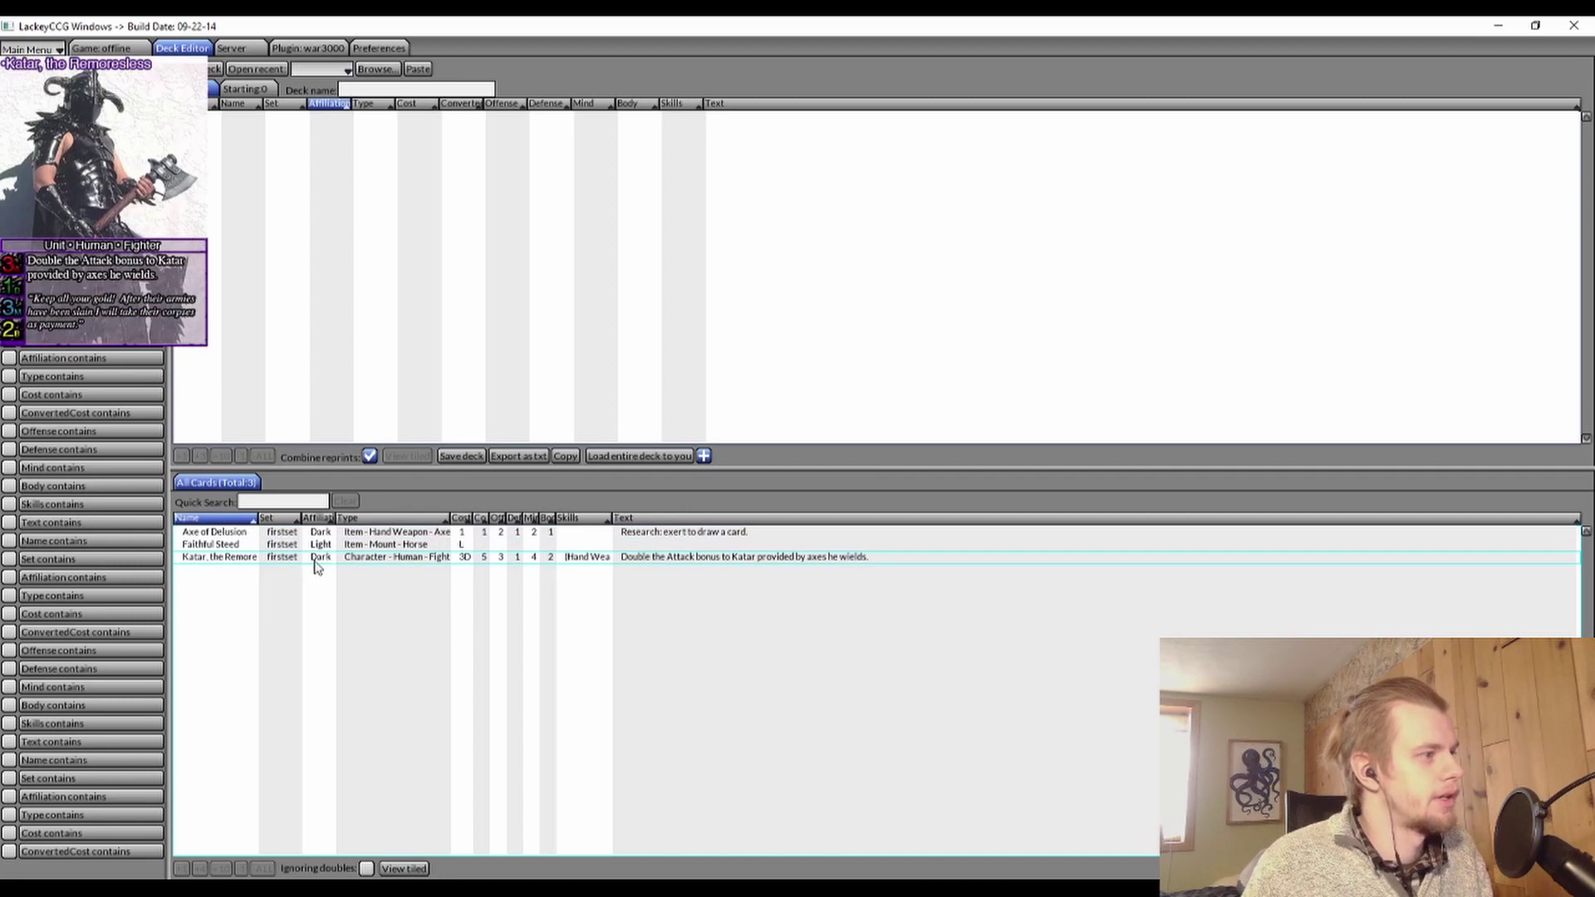
{"action": "left_click", "coordinate": [240, 49]}
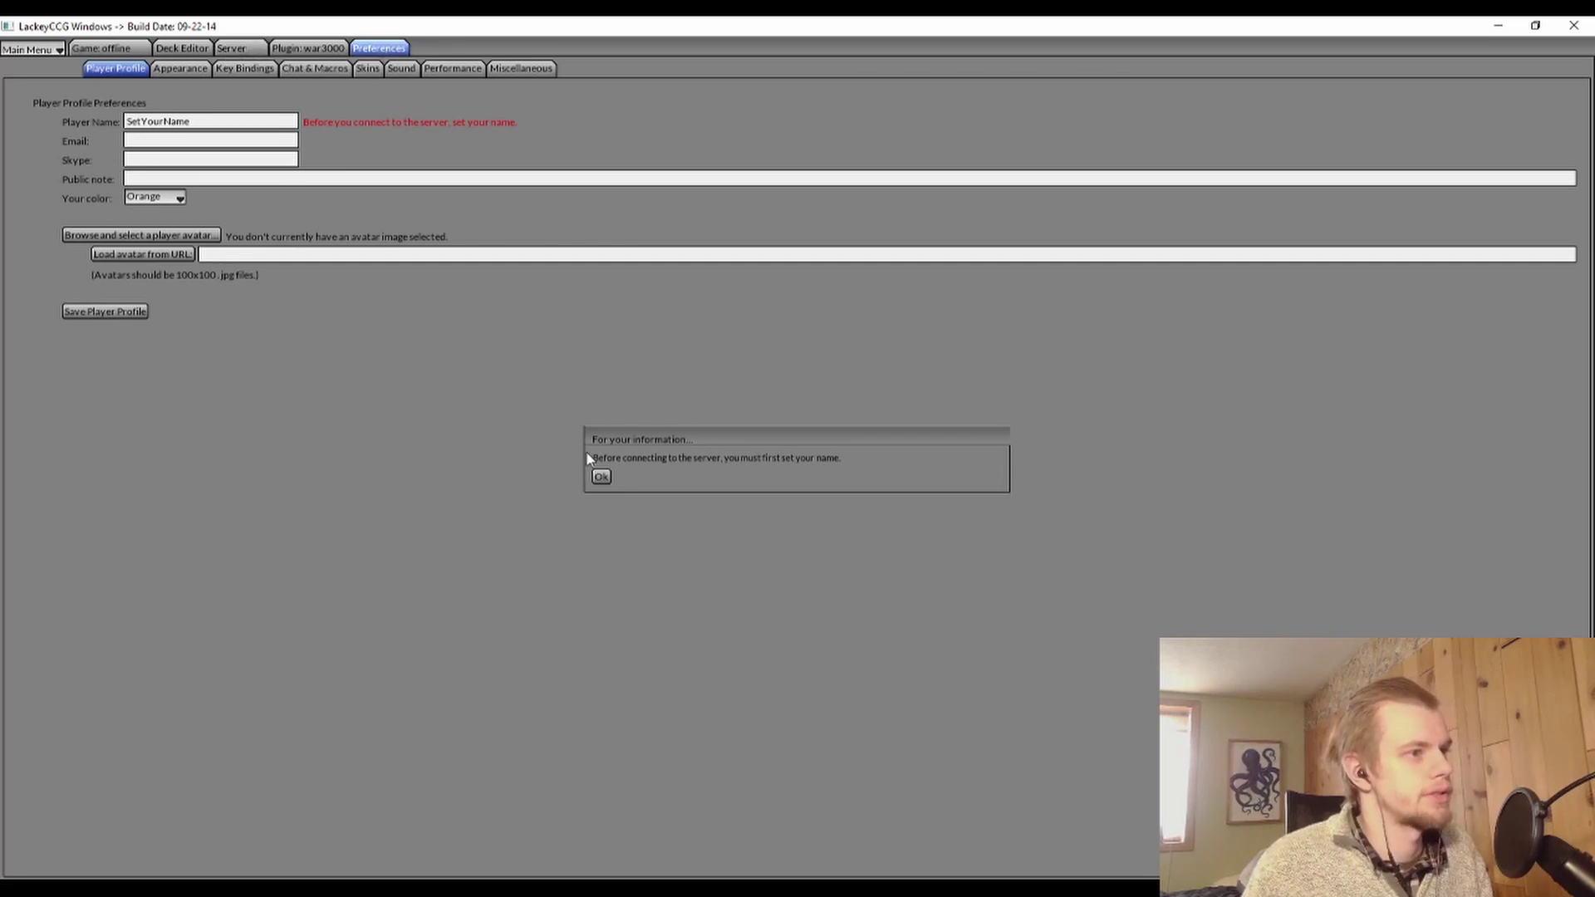
{"action": "left_click", "coordinate": [600, 477]}
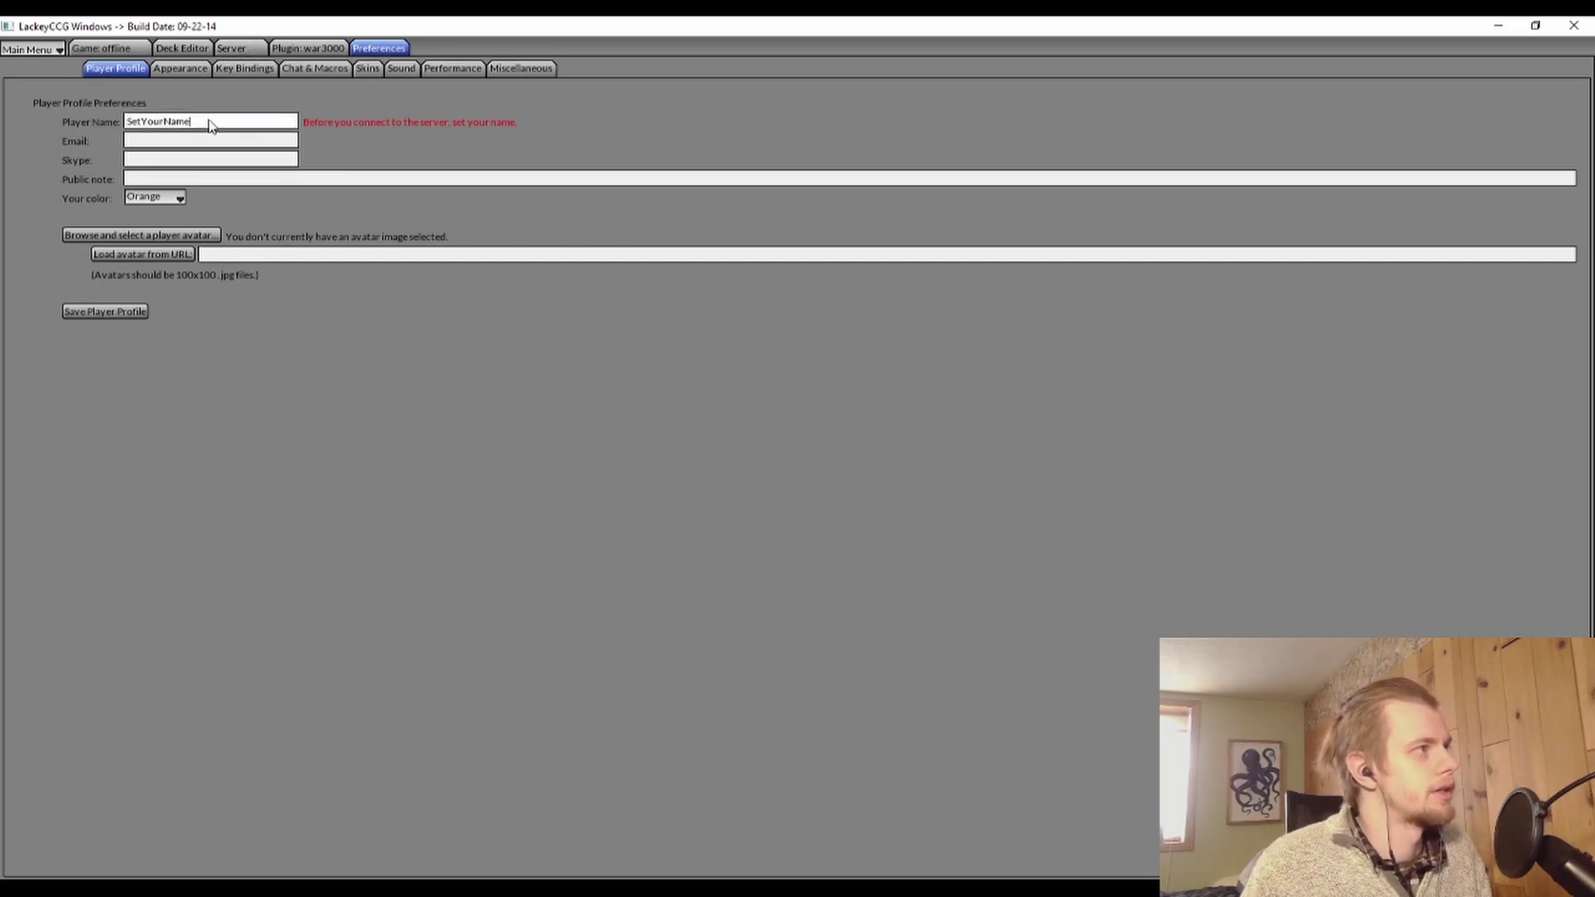
Step: Enter the player's name in the player profile, set the player color to Blue, and check the result in the game view
{"action": "left_click_drag", "start_coordinate": [207, 124], "coordinate": [66, 107]}
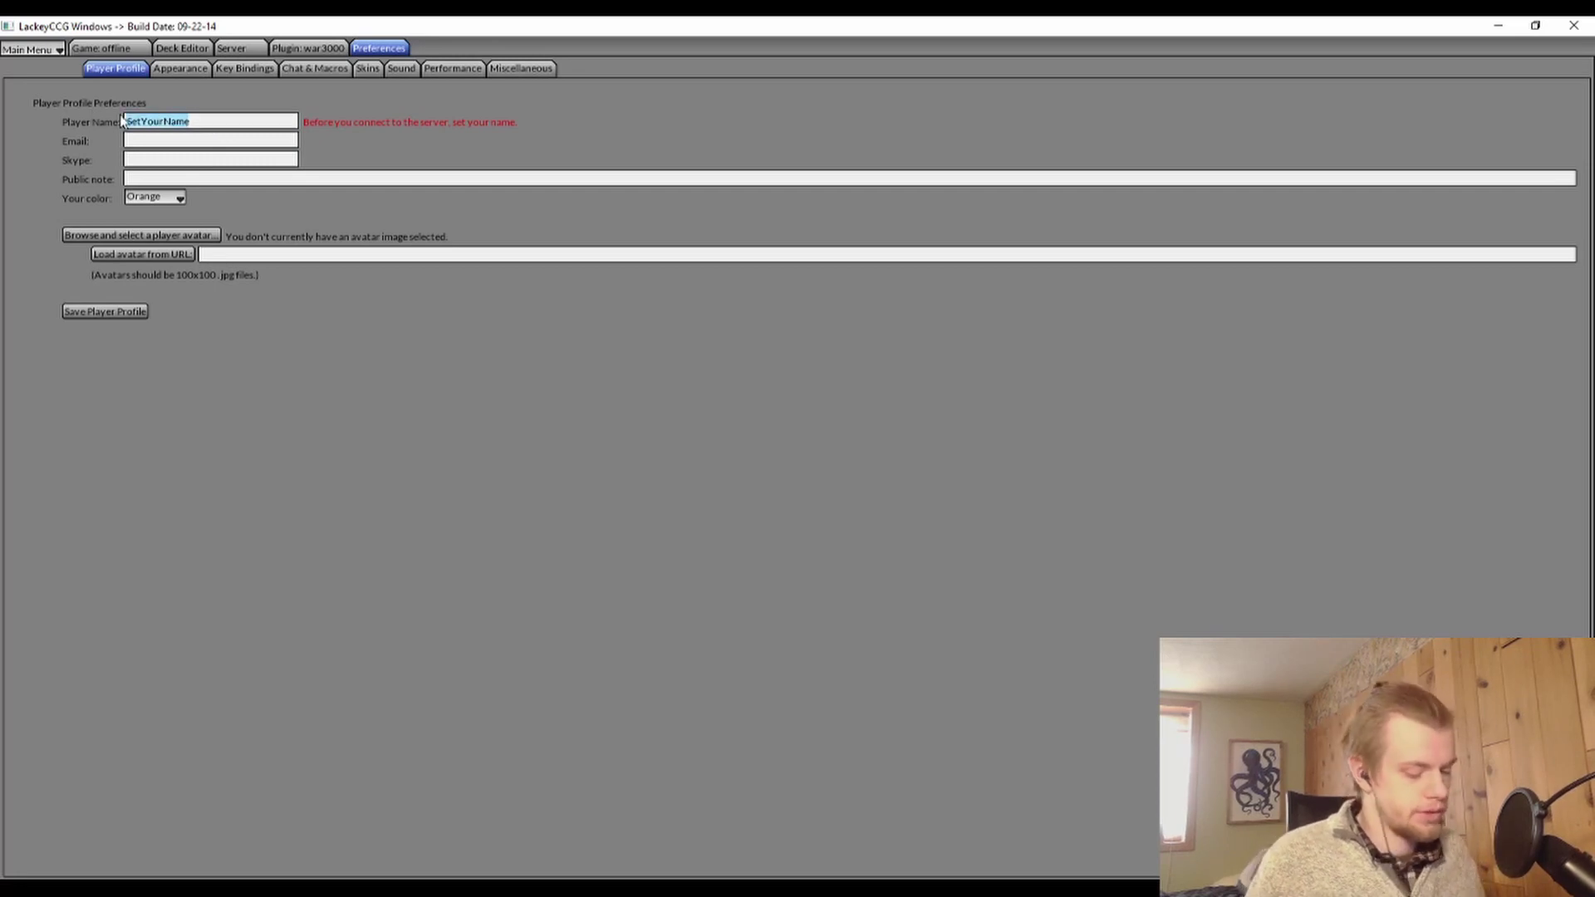
{"action": "type", "text": "Jayden"}
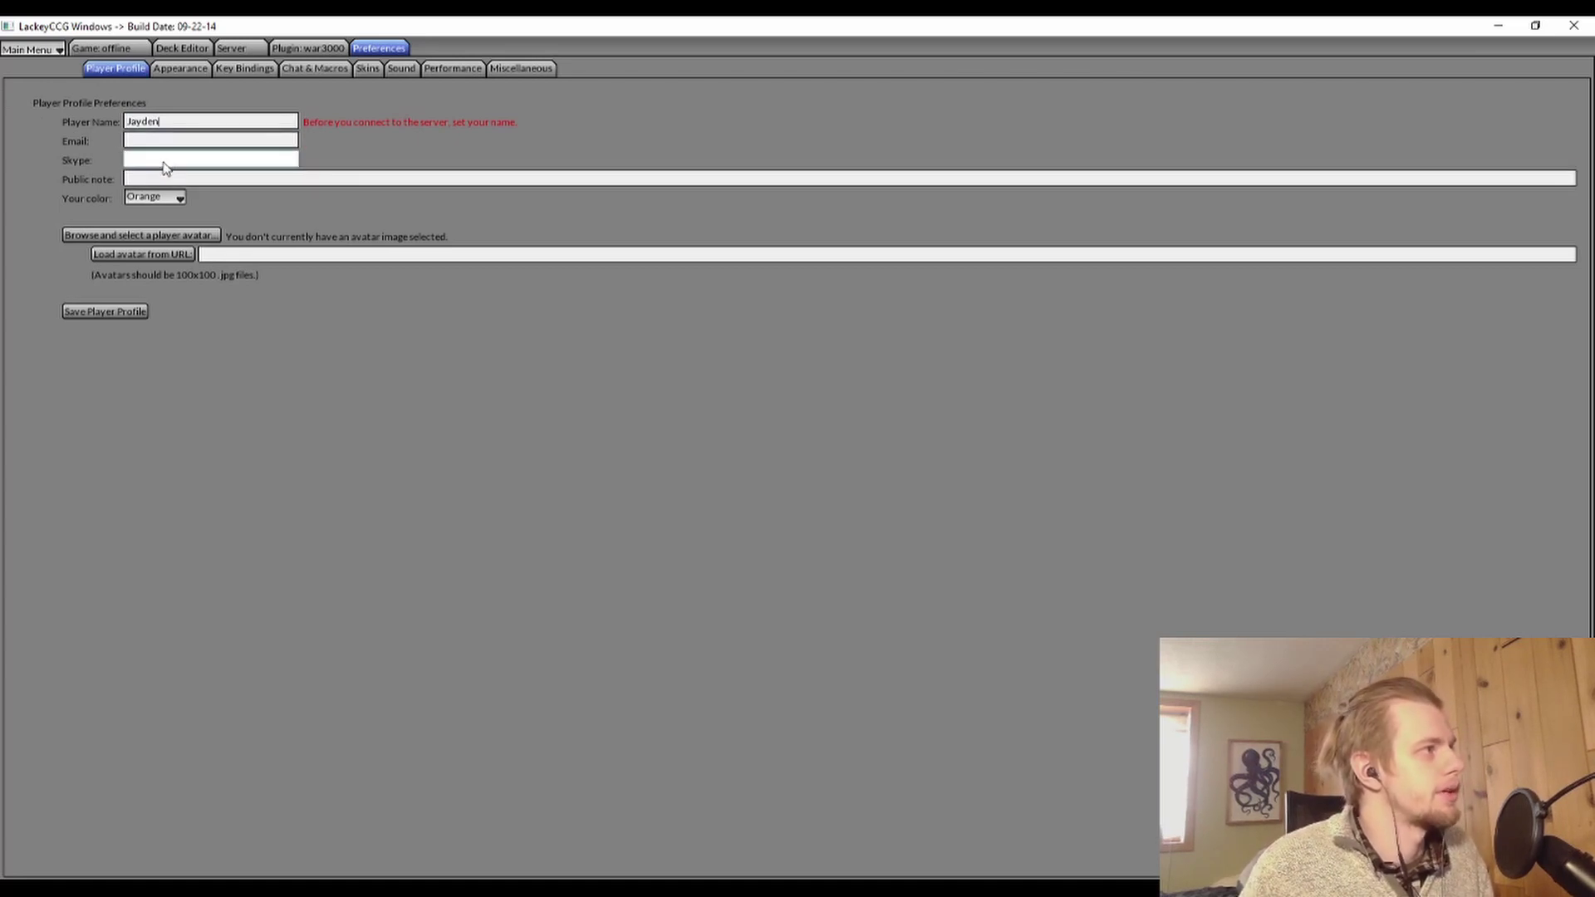
{"action": "left_click", "coordinate": [178, 199]}
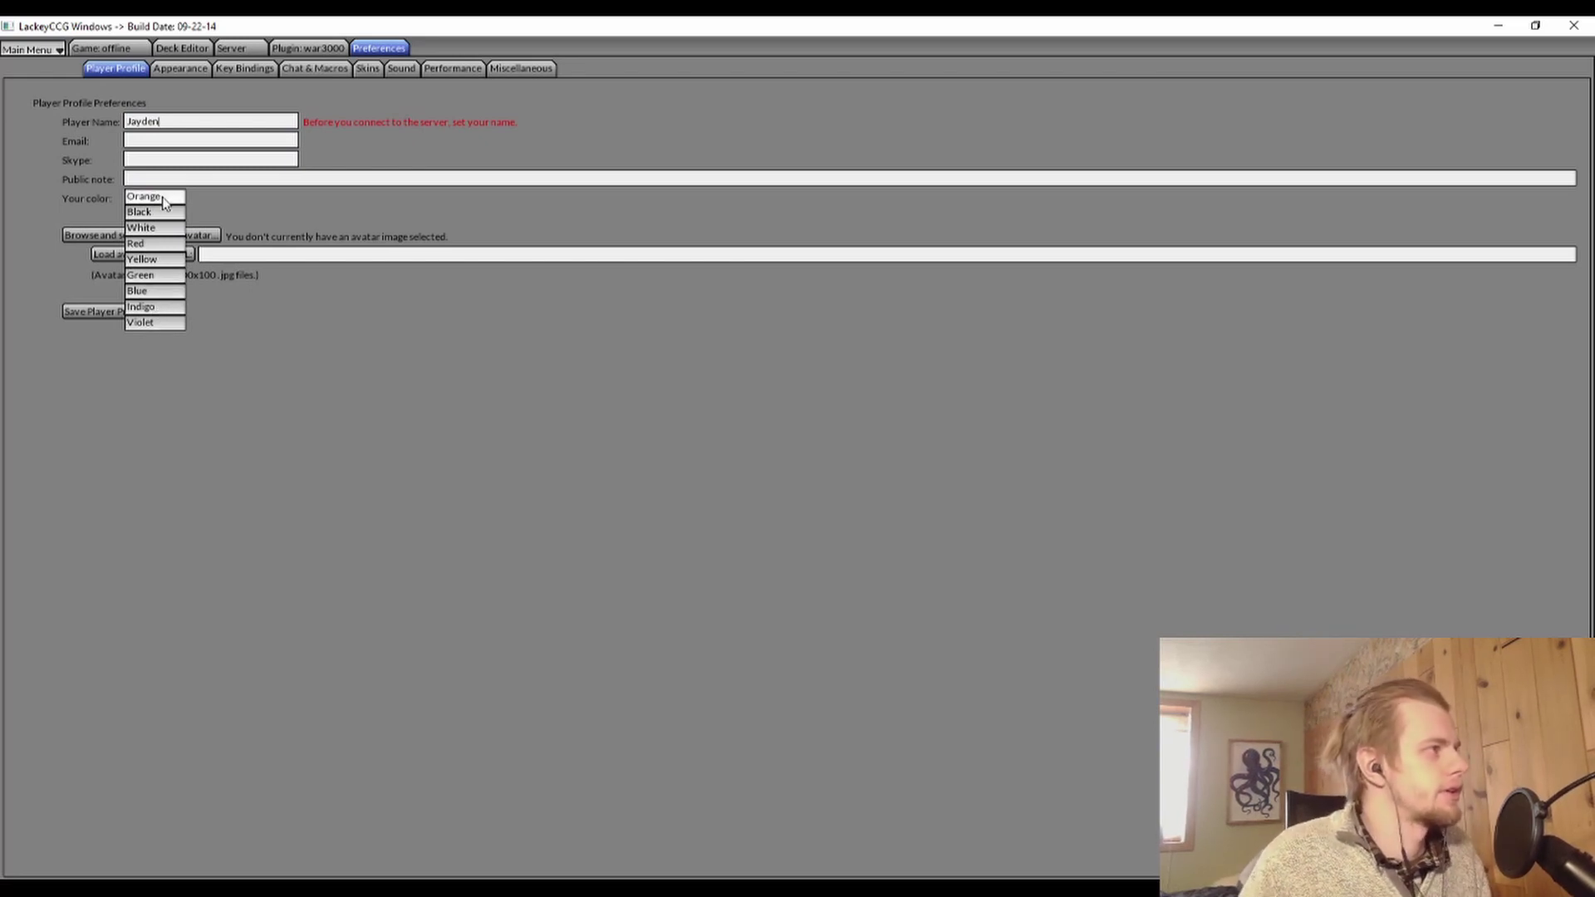
{"action": "left_click", "coordinate": [151, 323]}
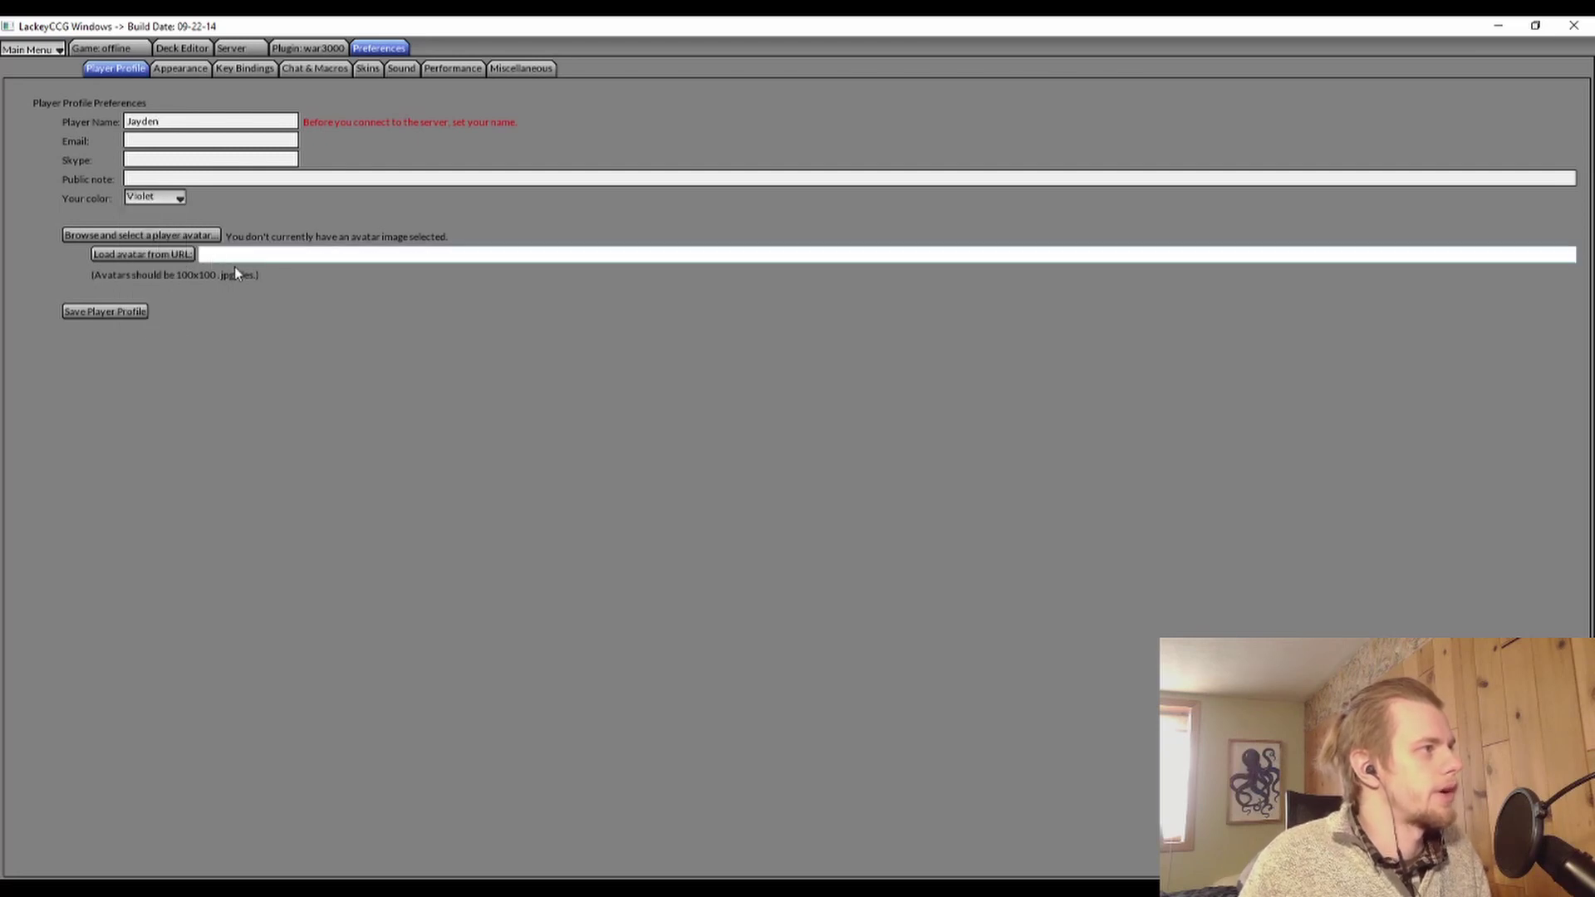
{"action": "left_click", "coordinate": [166, 197]}
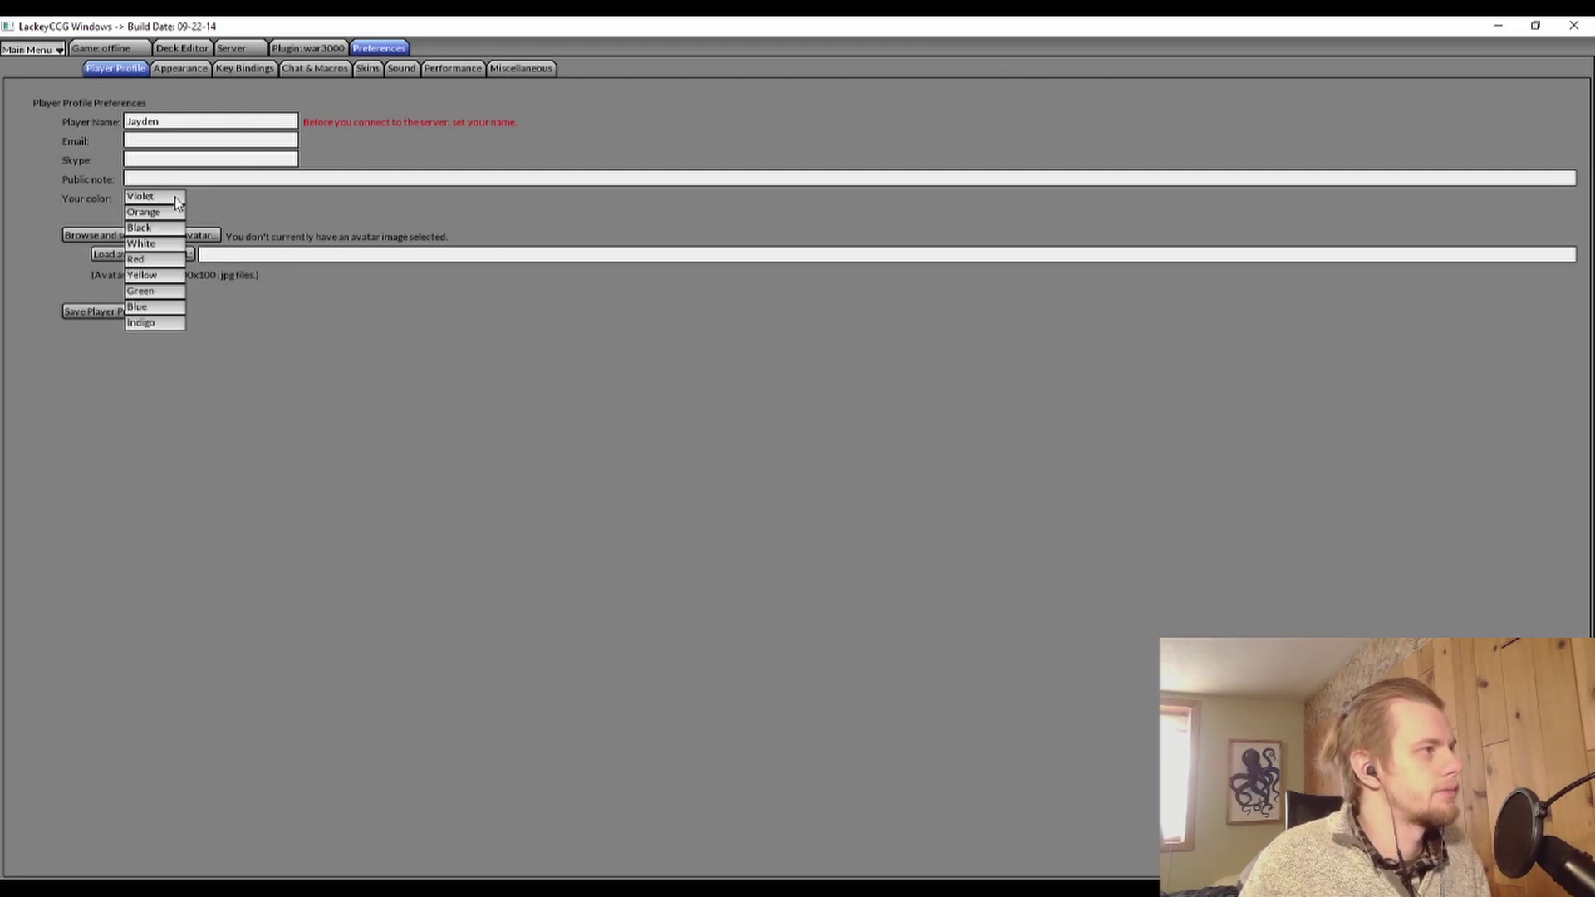
{"action": "left_click", "coordinate": [165, 306]}
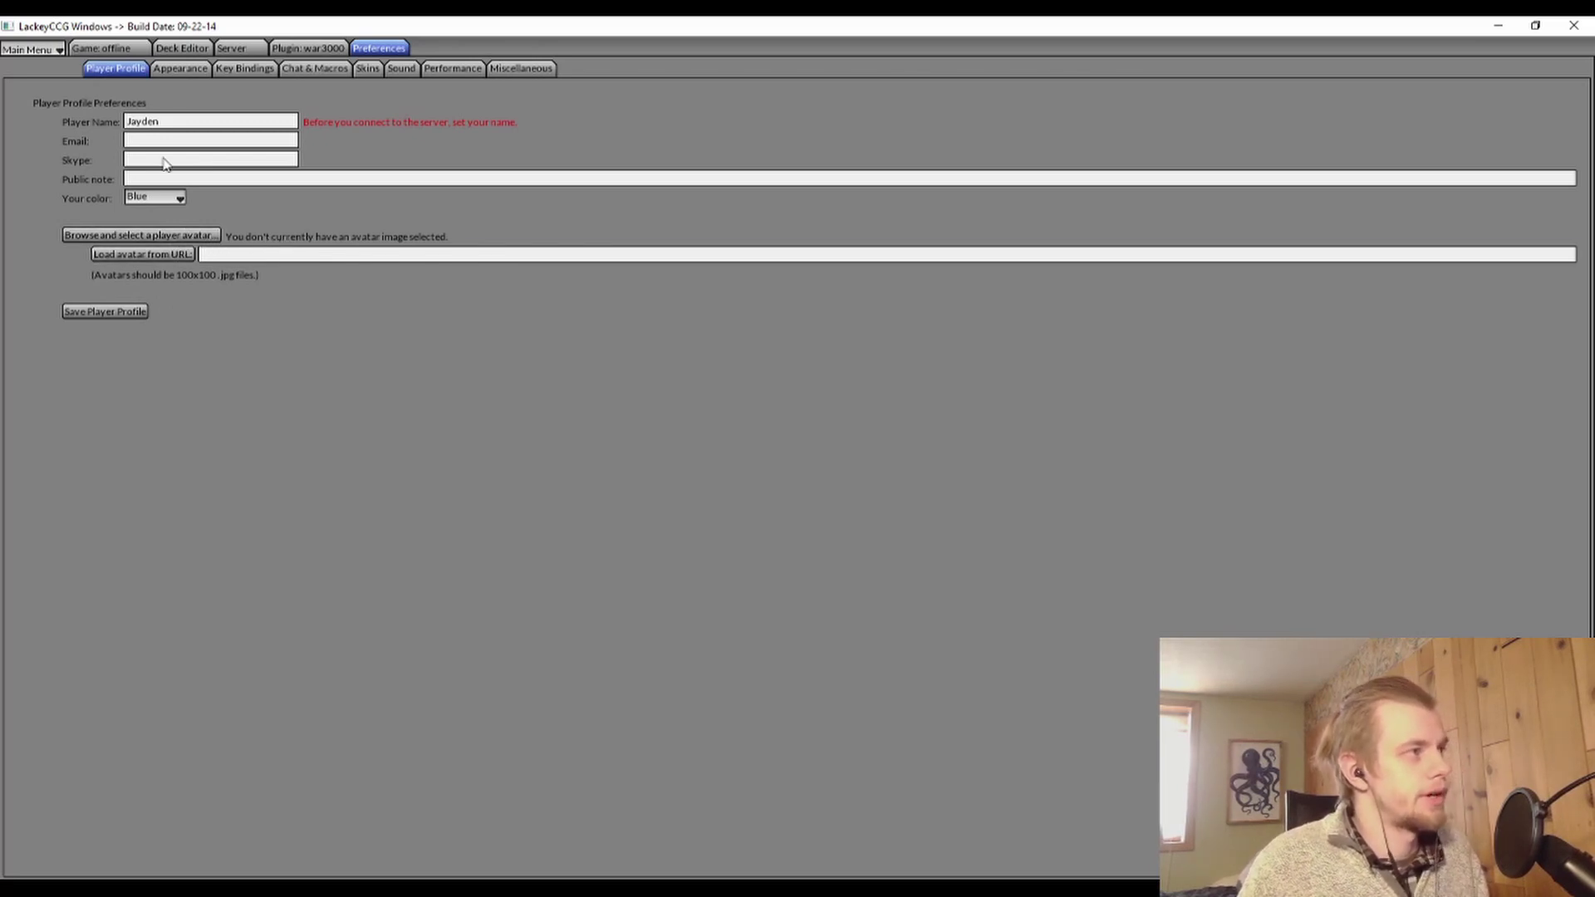
{"action": "left_click", "coordinate": [101, 47]}
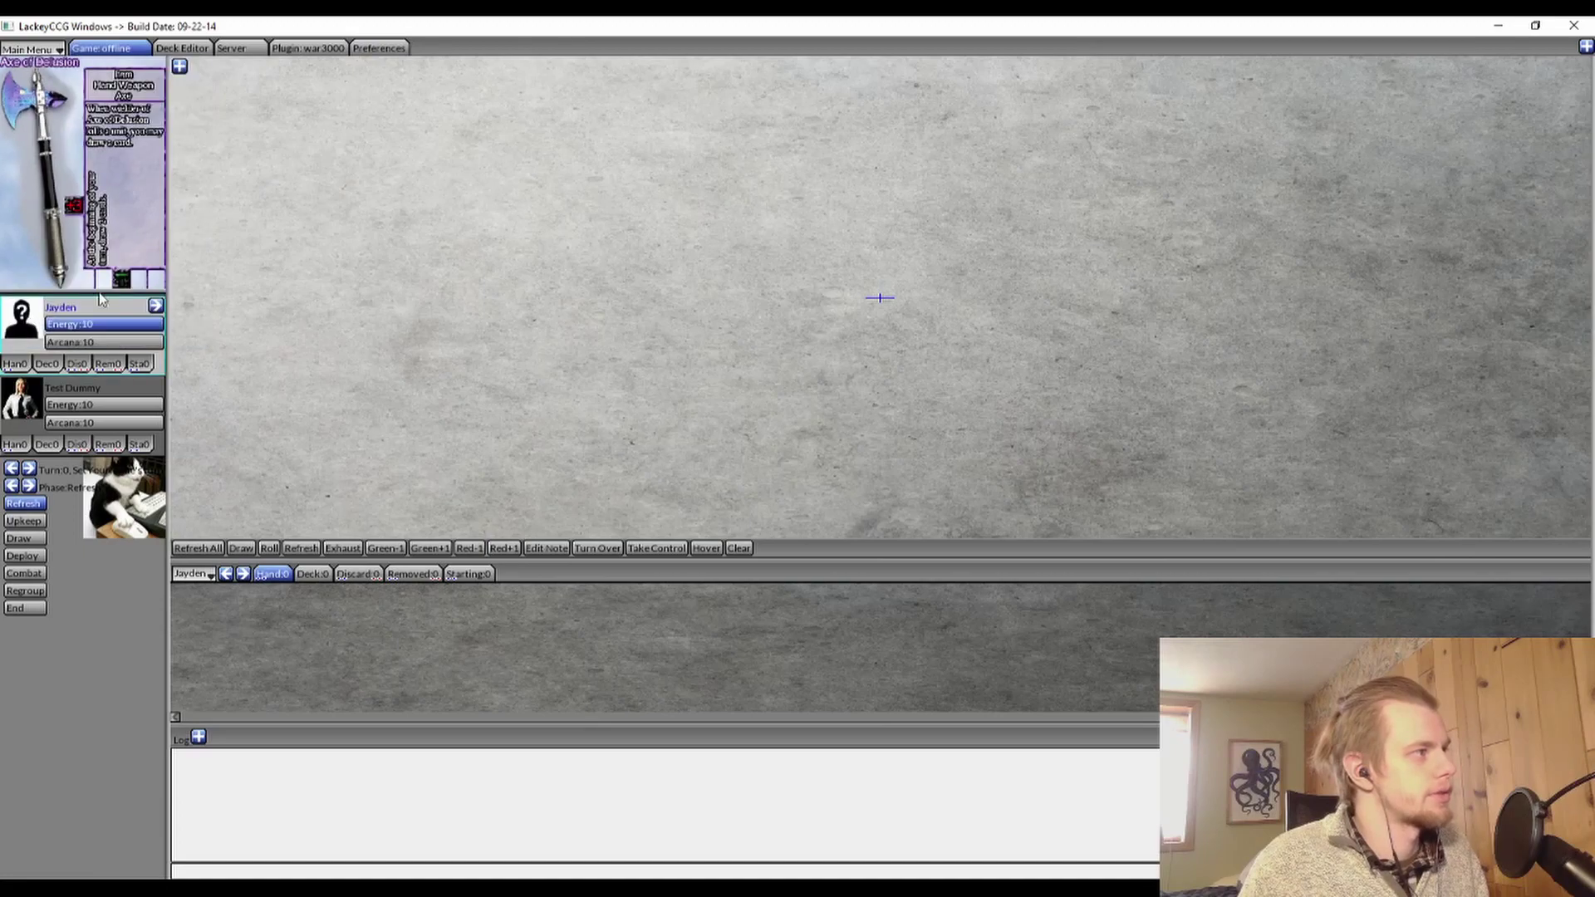
Step: Choose ham.png as the avatar image in the player profile preferences
{"action": "left_click", "coordinate": [378, 48]}
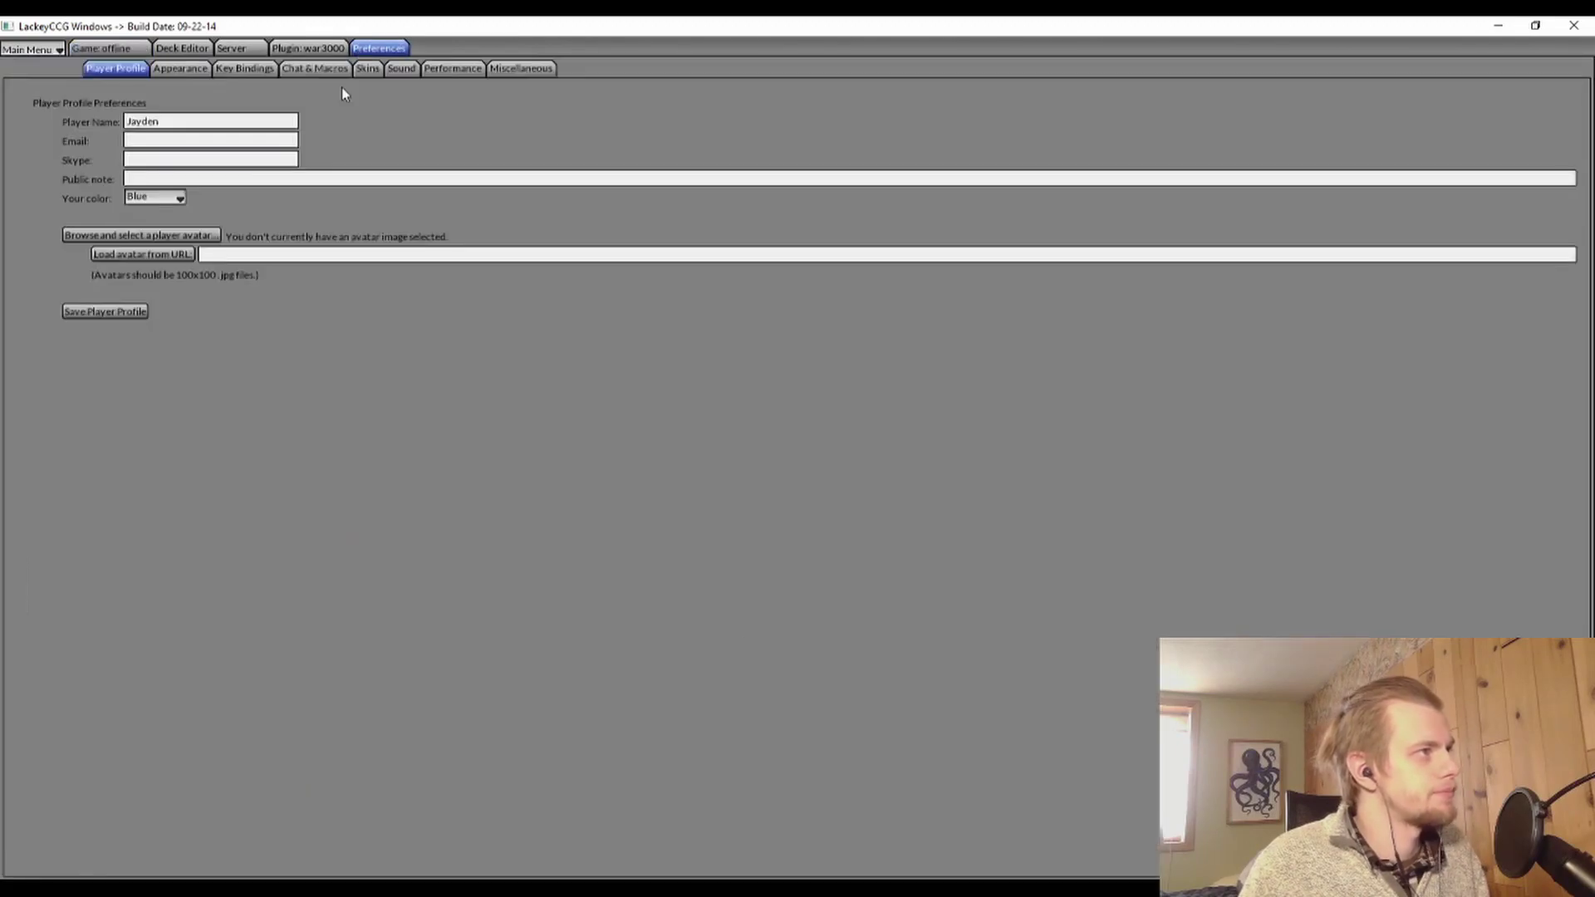
{"action": "left_click", "coordinate": [203, 237]}
{"action": "left_click", "coordinate": [634, 443]}
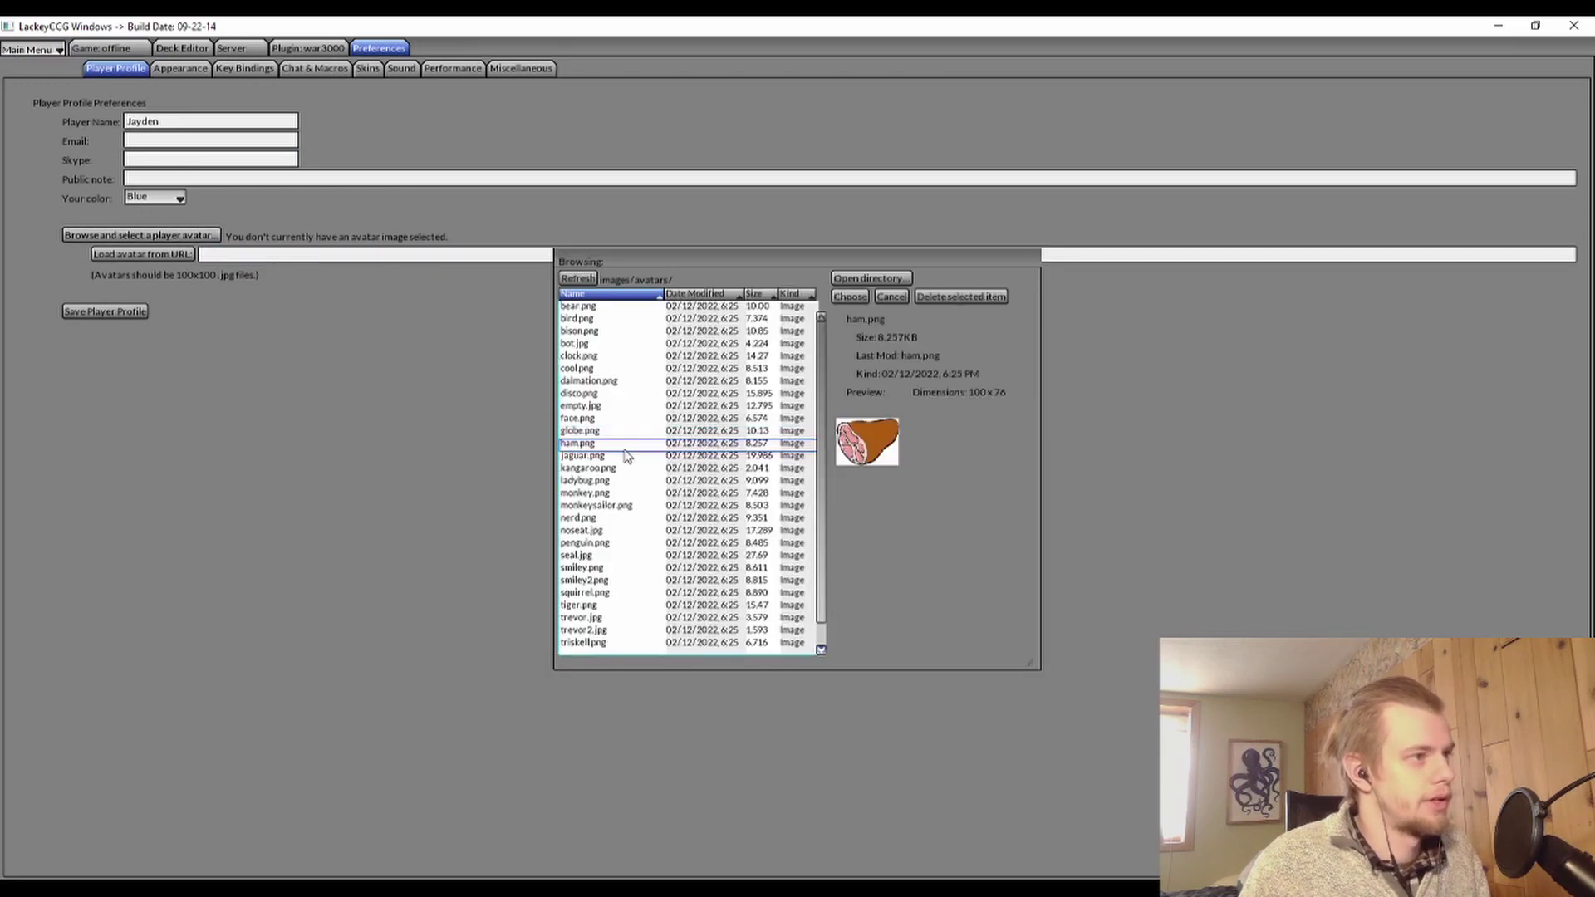
{"action": "left_click", "coordinate": [856, 297]}
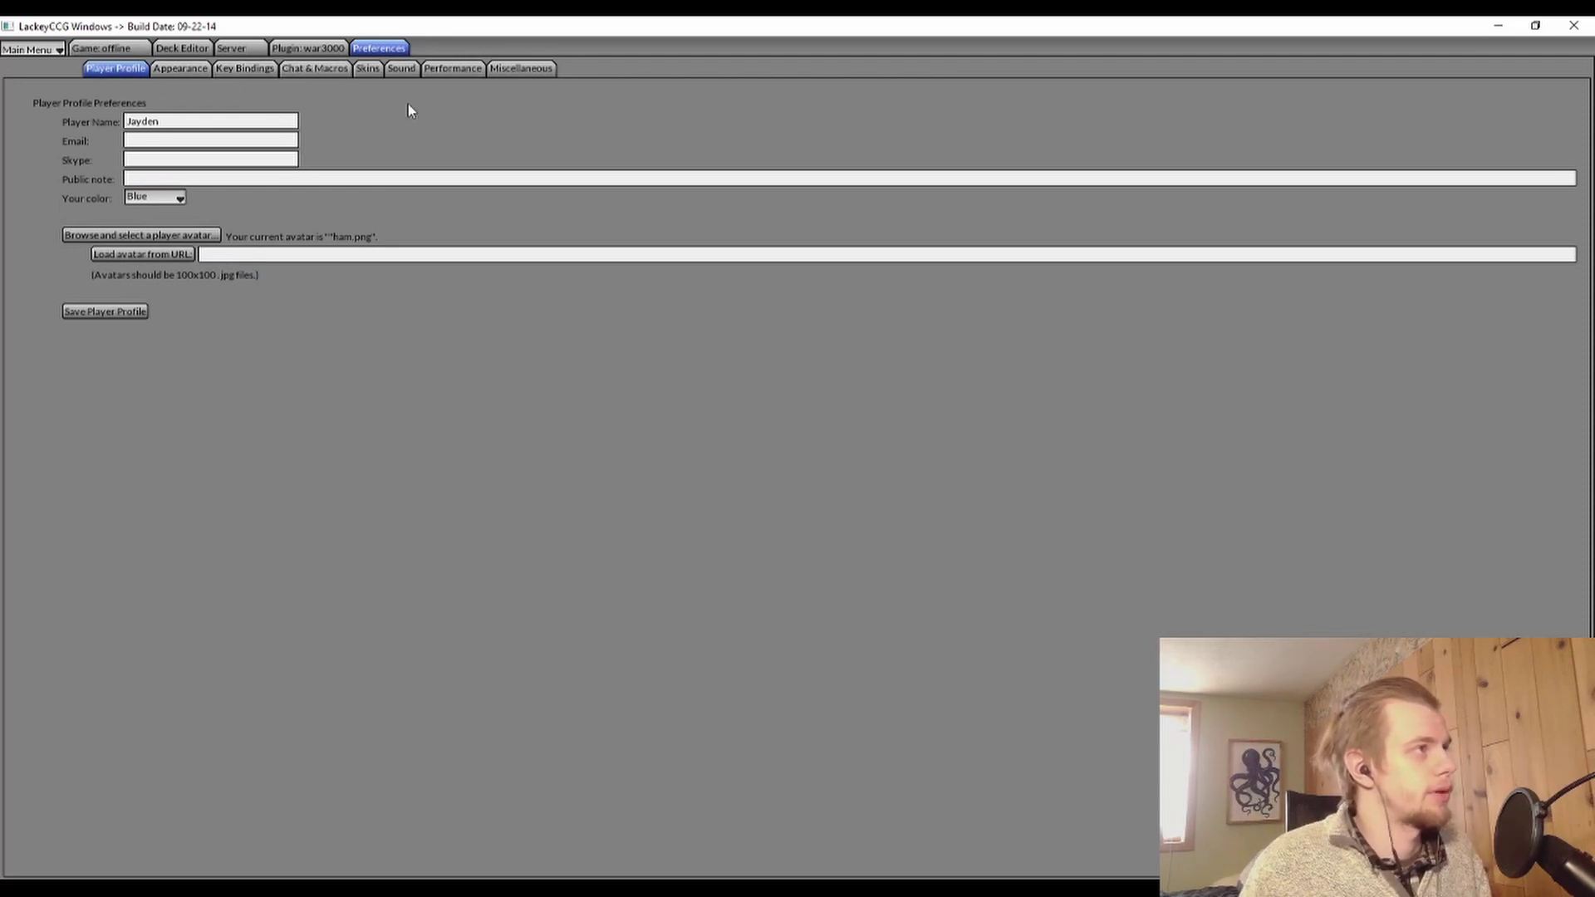
Step: Look through the Appearance, Key Bindings, Chat & Macros and Skins preferences and the Server page
{"action": "left_click", "coordinate": [175, 70]}
{"action": "left_click", "coordinate": [230, 73]}
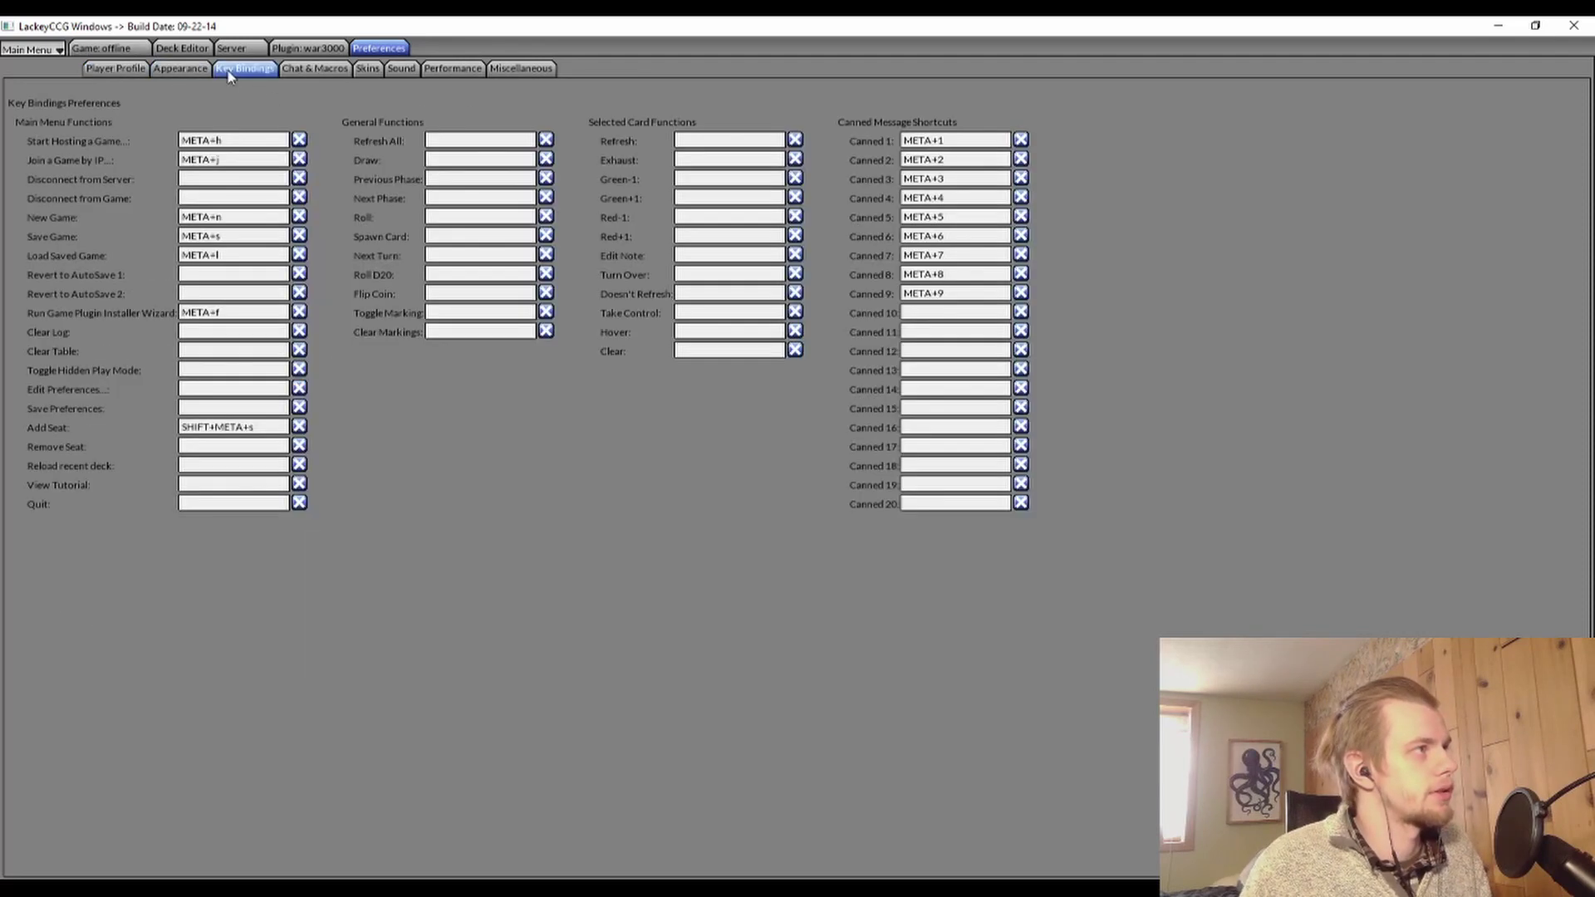
{"action": "left_click", "coordinate": [315, 70]}
{"action": "left_click", "coordinate": [370, 70]}
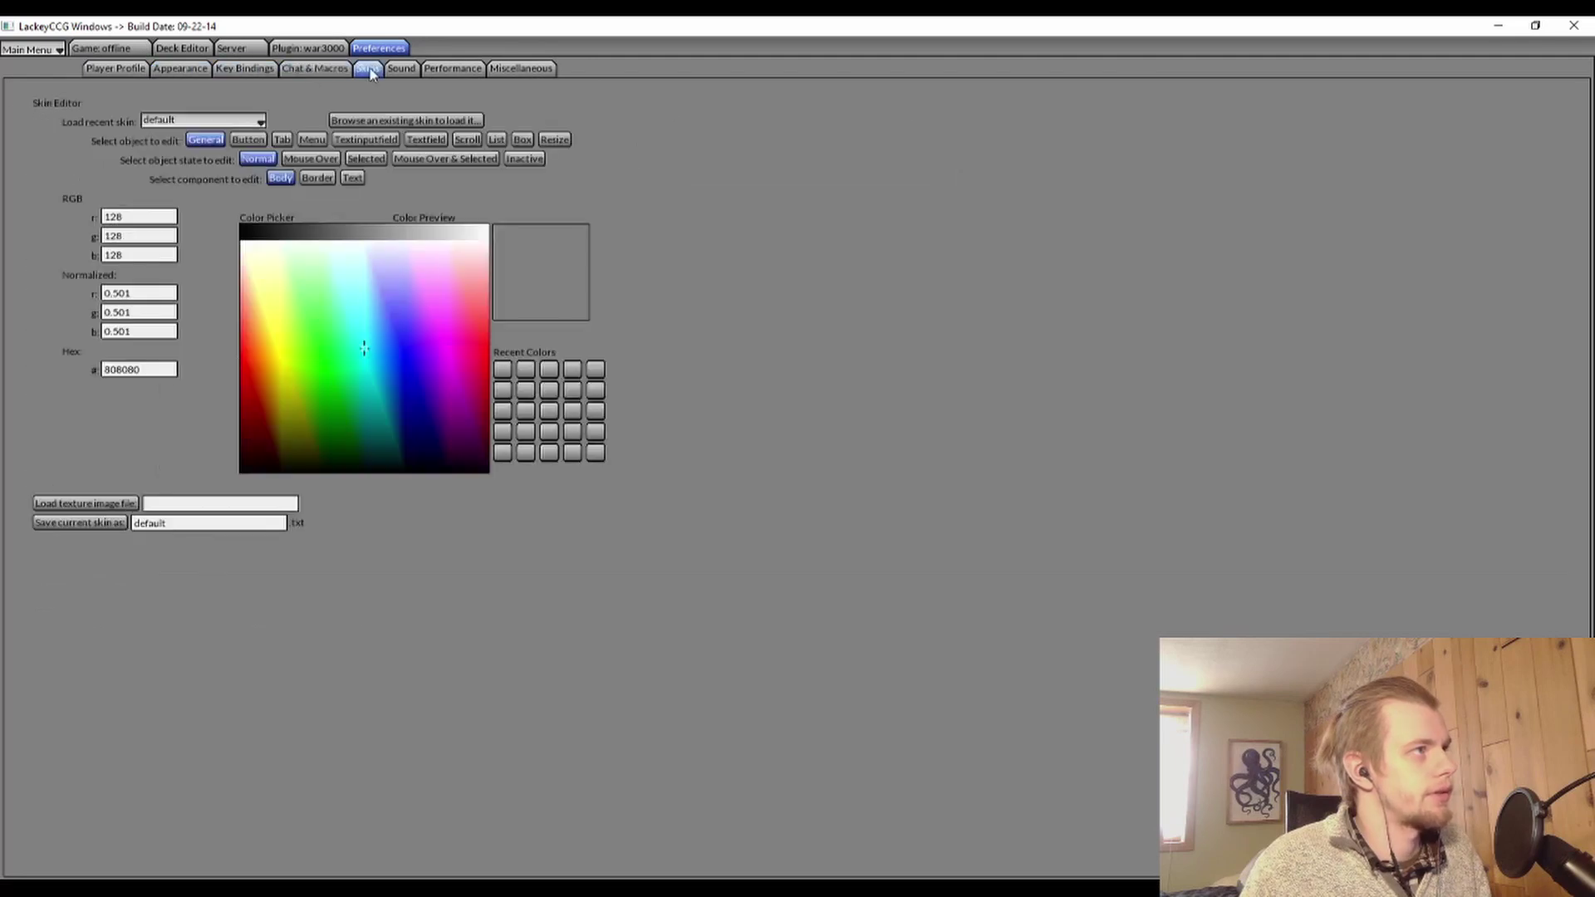
{"action": "left_click", "coordinate": [231, 49]}
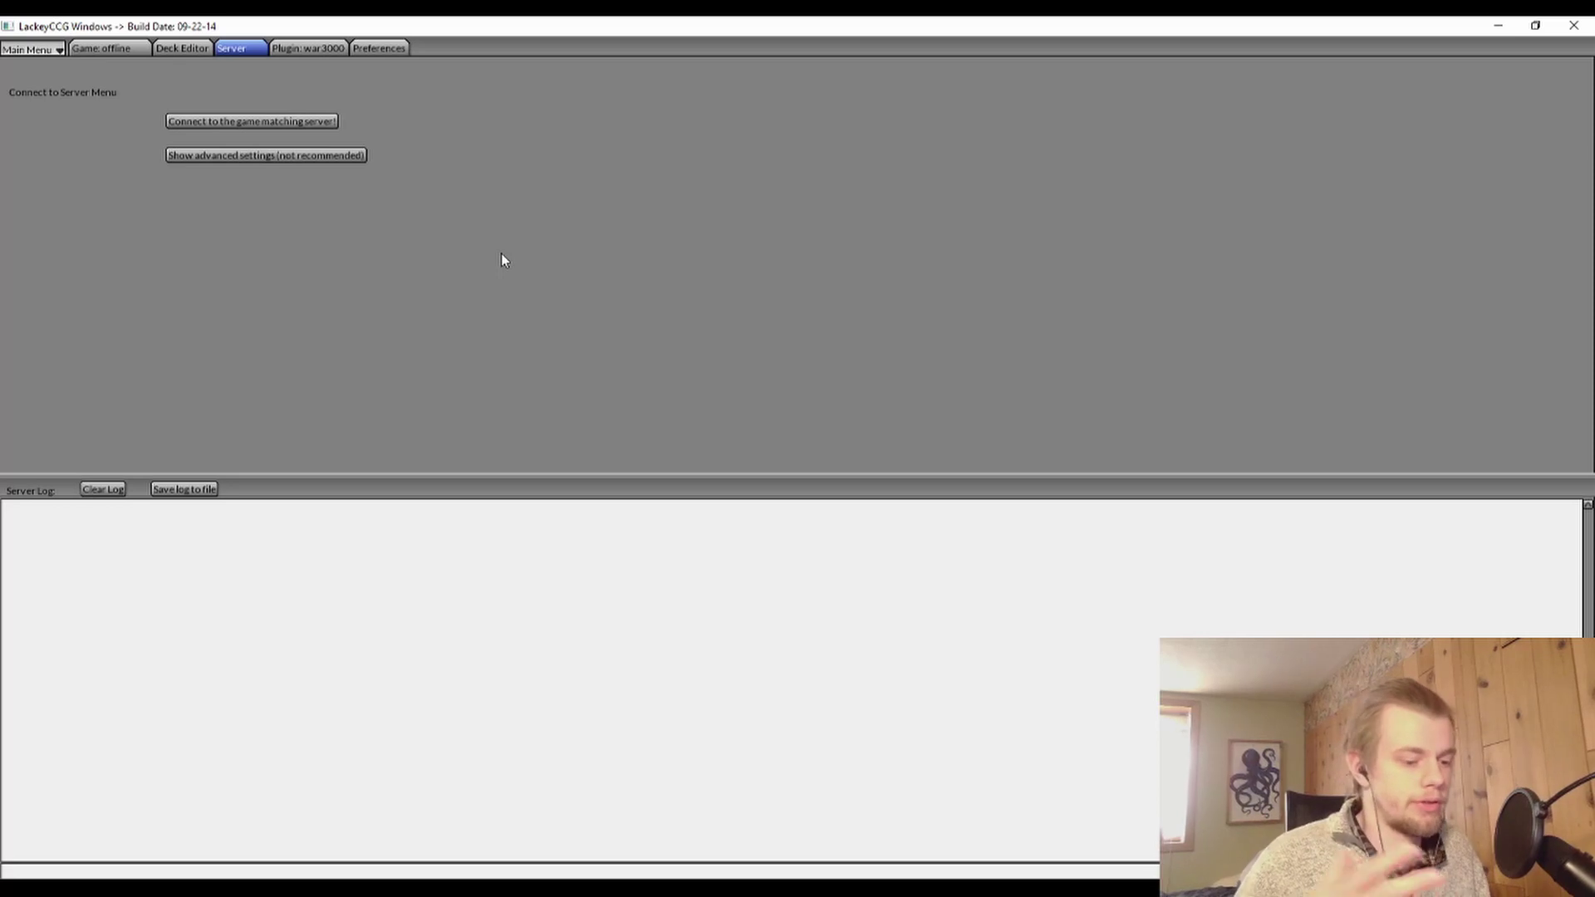
{"action": "left_click", "coordinate": [316, 48]}
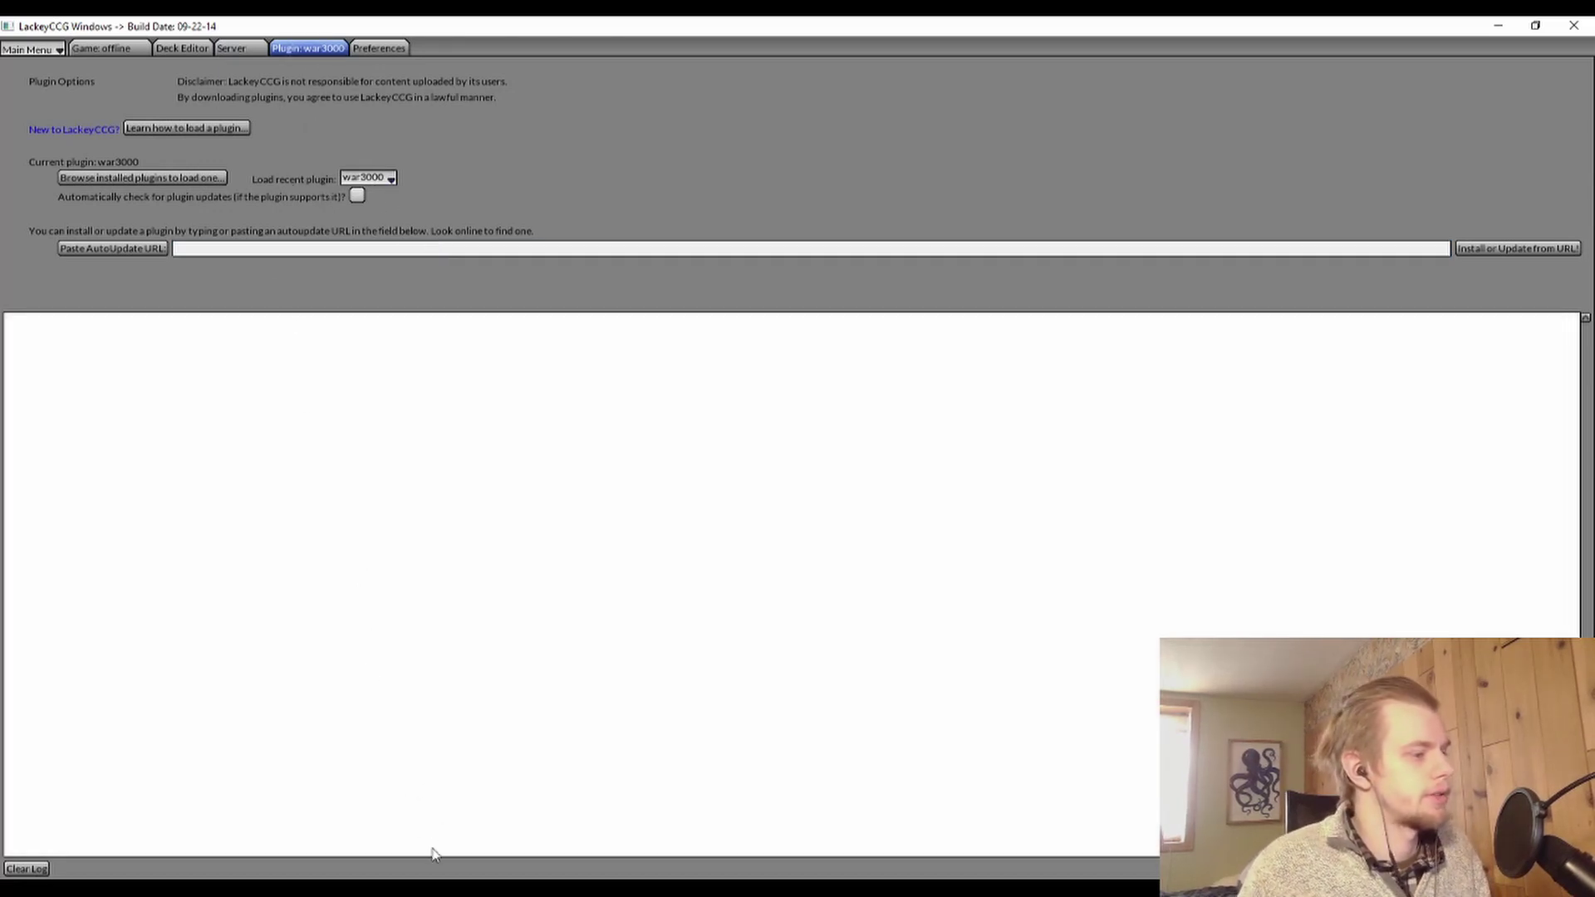
{"action": "left_click", "coordinate": [436, 868]}
{"action": "left_click", "coordinate": [137, 30]}
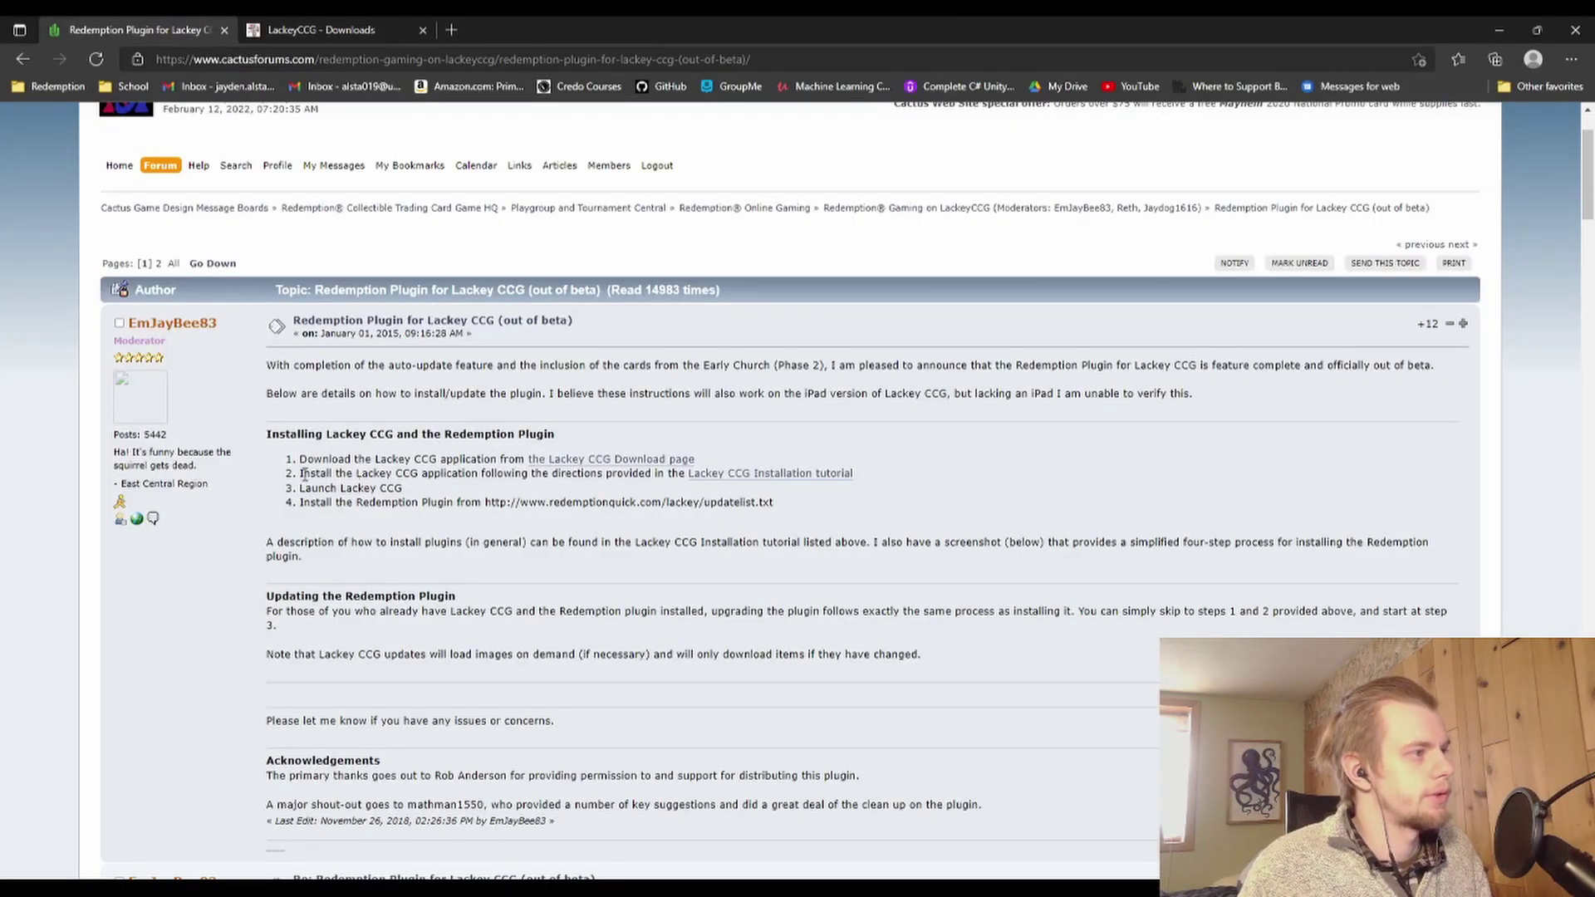
{"action": "left_click_drag", "start_coordinate": [300, 477], "coordinate": [443, 489]}
{"action": "left_click", "coordinate": [443, 488]}
{"action": "left_click_drag", "start_coordinate": [300, 490], "coordinate": [381, 490]}
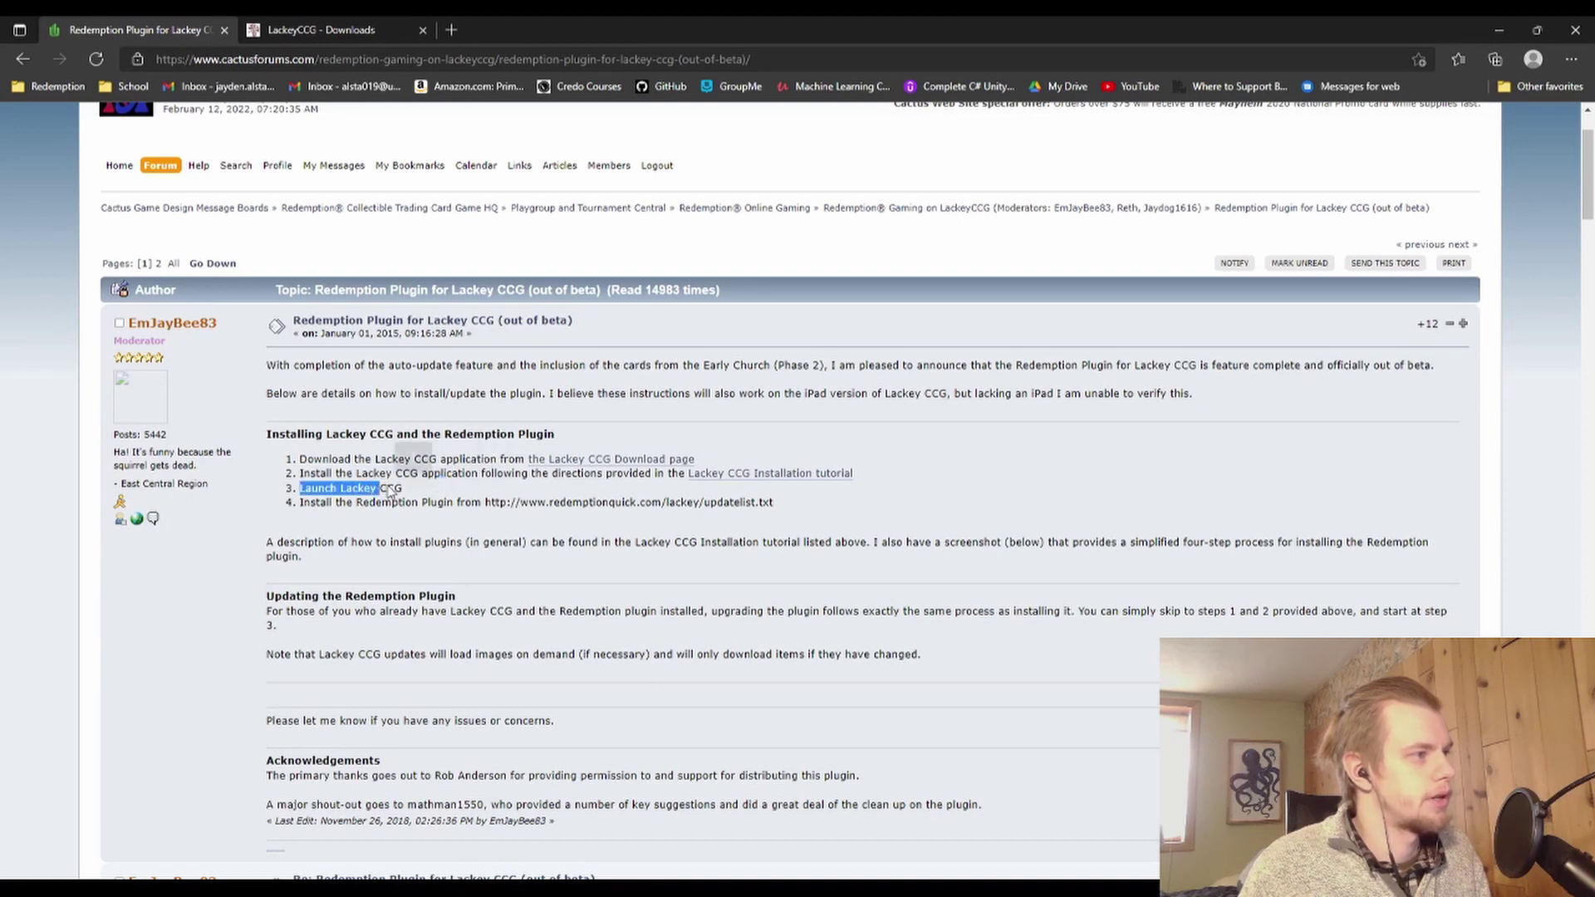
{"action": "left_click", "coordinate": [364, 501]}
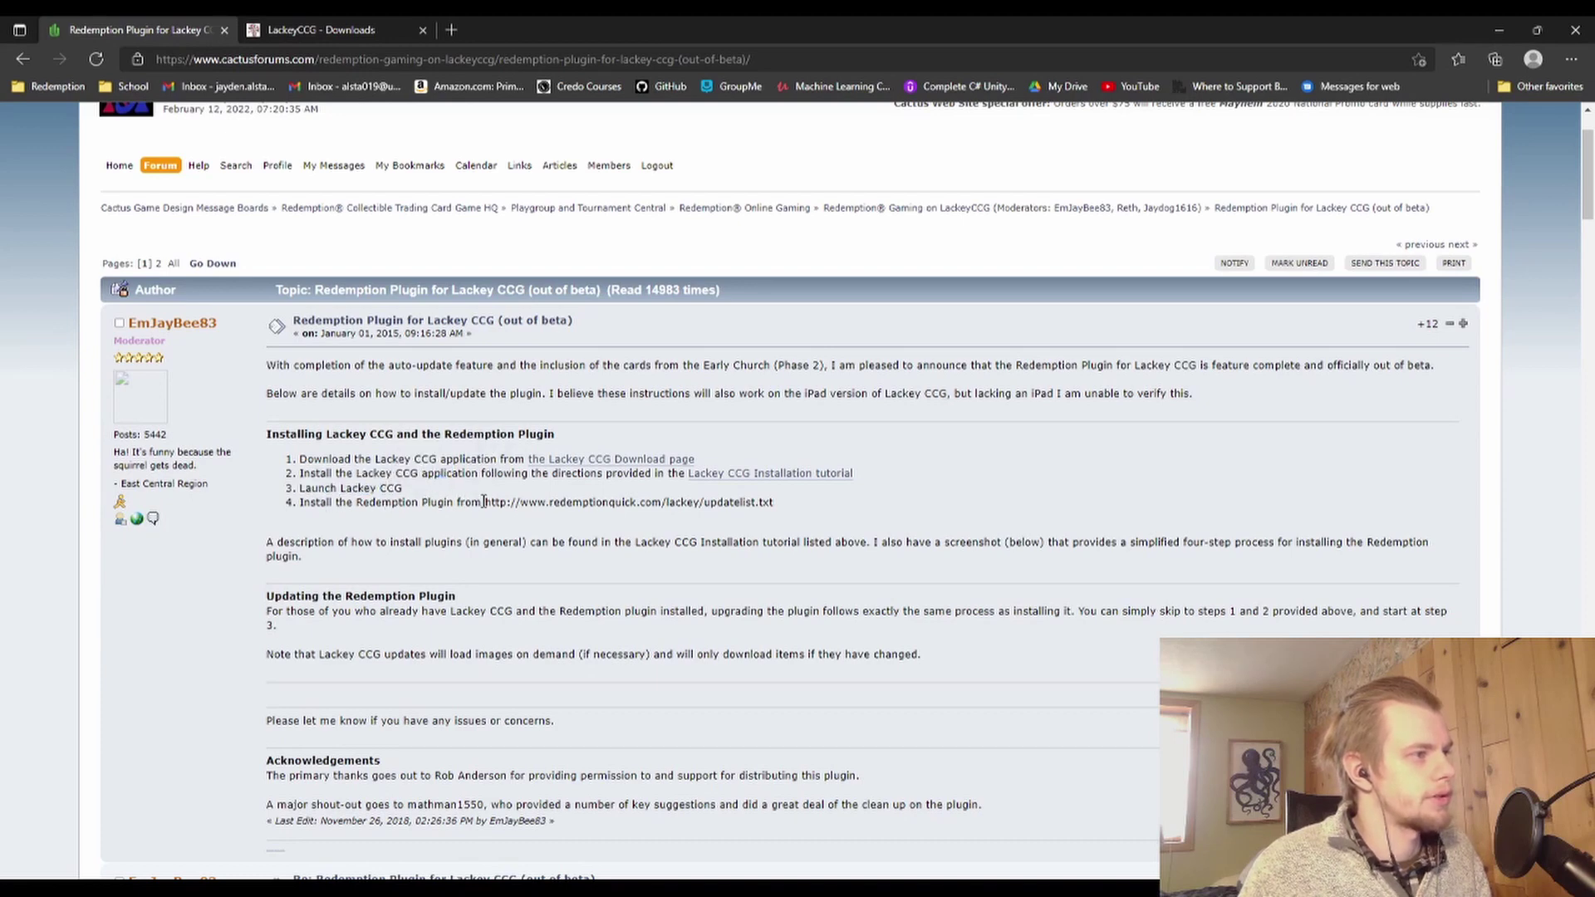
{"action": "left_click_drag", "start_coordinate": [487, 502], "coordinate": [777, 508]}
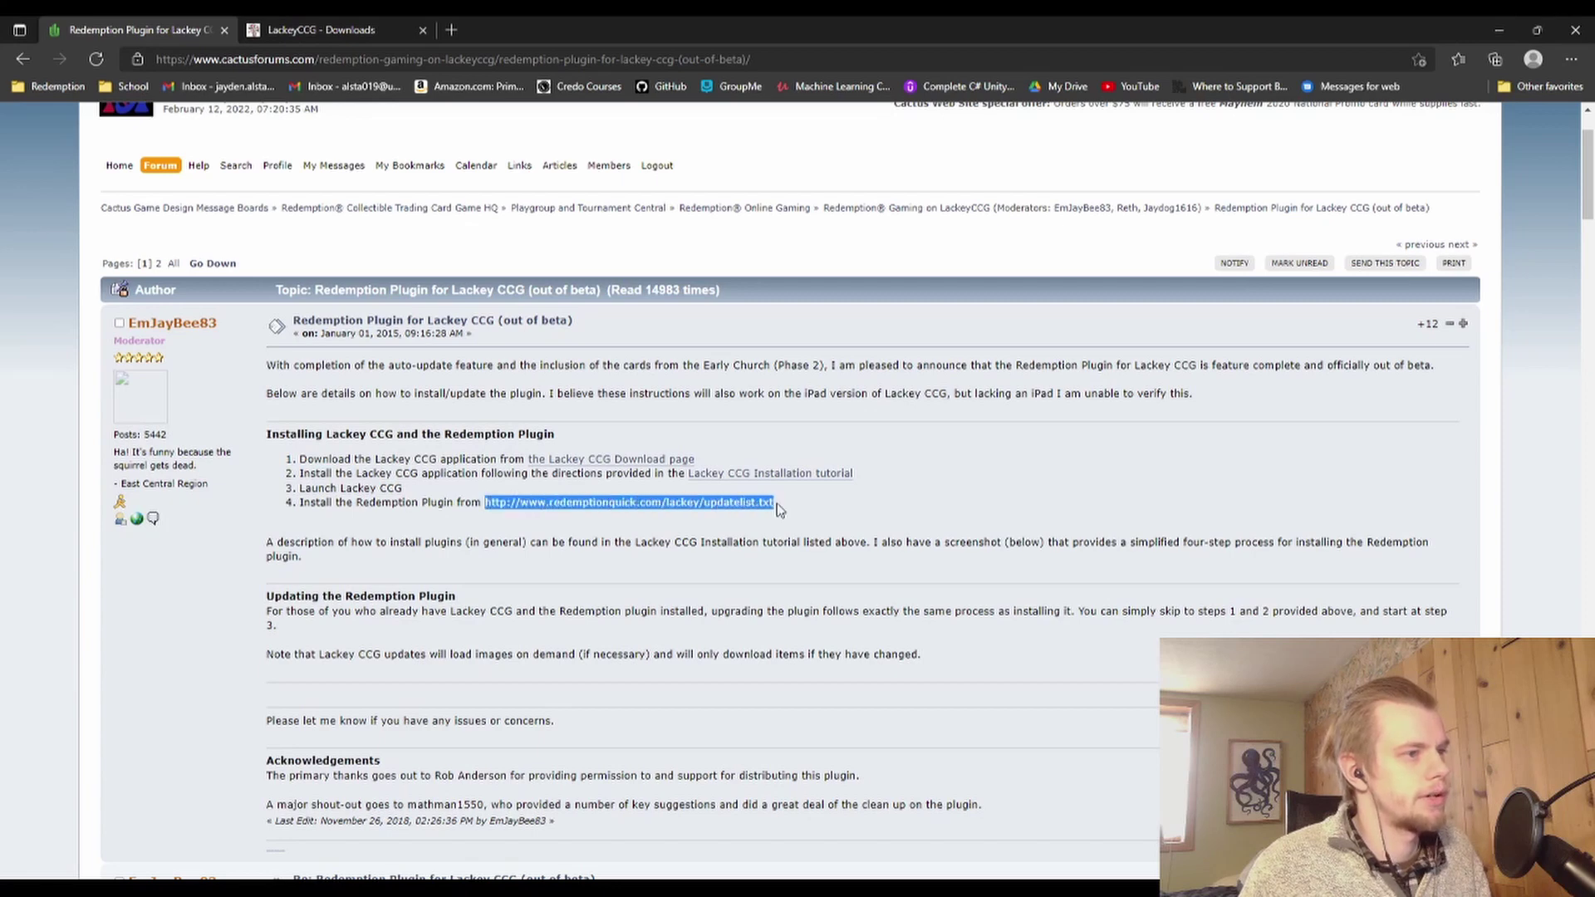
{"action": "right_click", "coordinate": [601, 502]}
{"action": "left_click", "coordinate": [653, 529]}
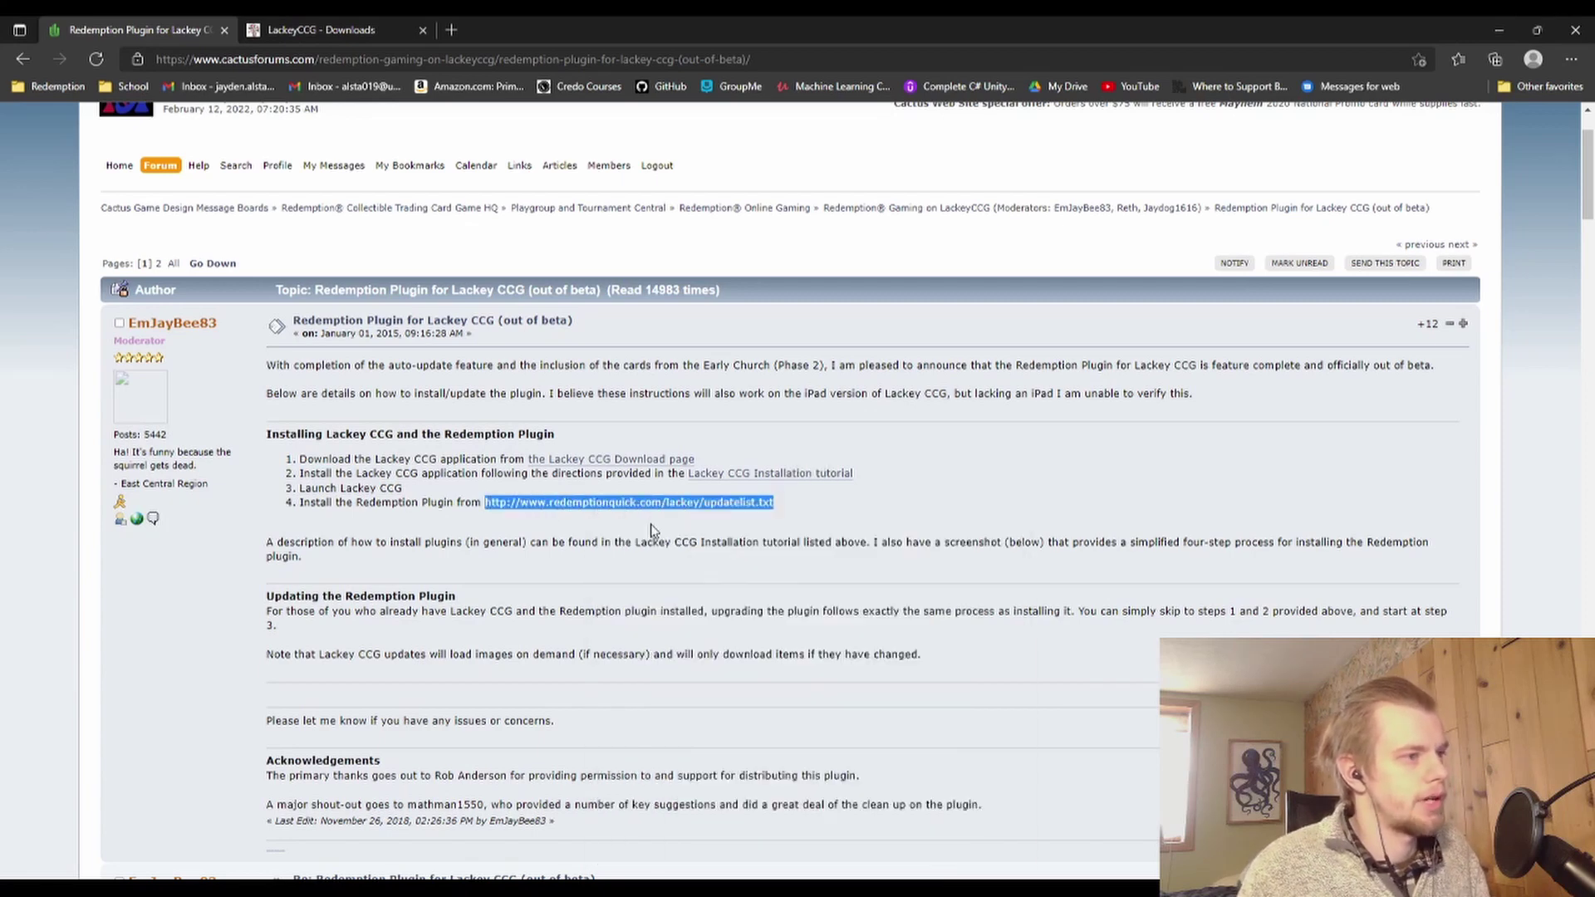
Step: Switch back to LackeyCCG, install the Redemption plugin from the copied update URL, and load it
{"action": "key", "text": "alt+Tab"}
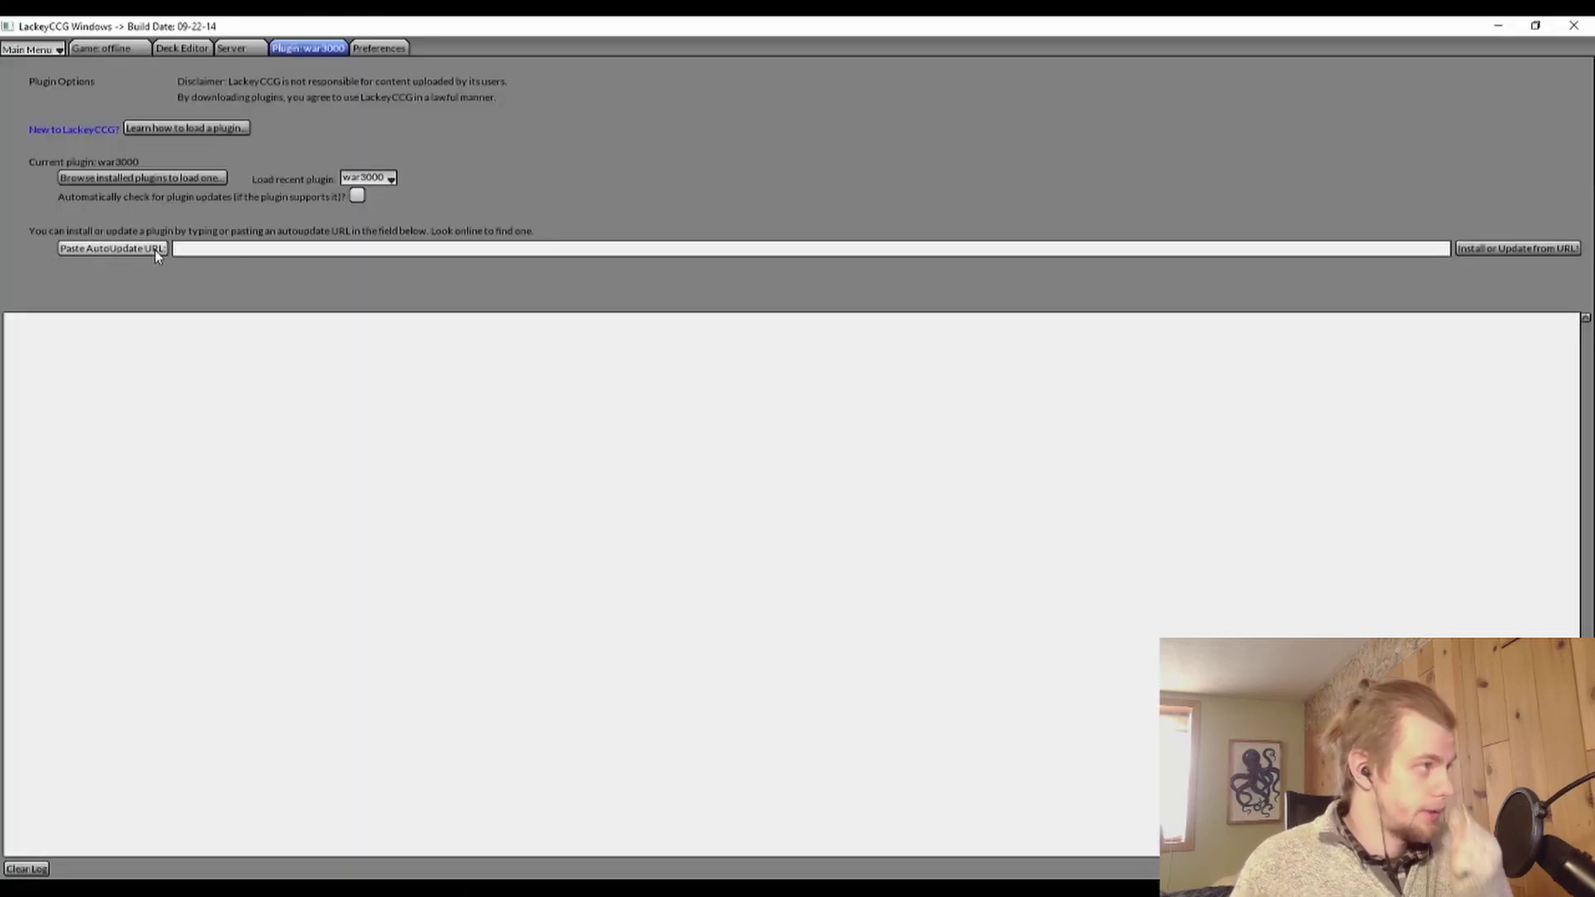
{"action": "left_click", "coordinate": [155, 251]}
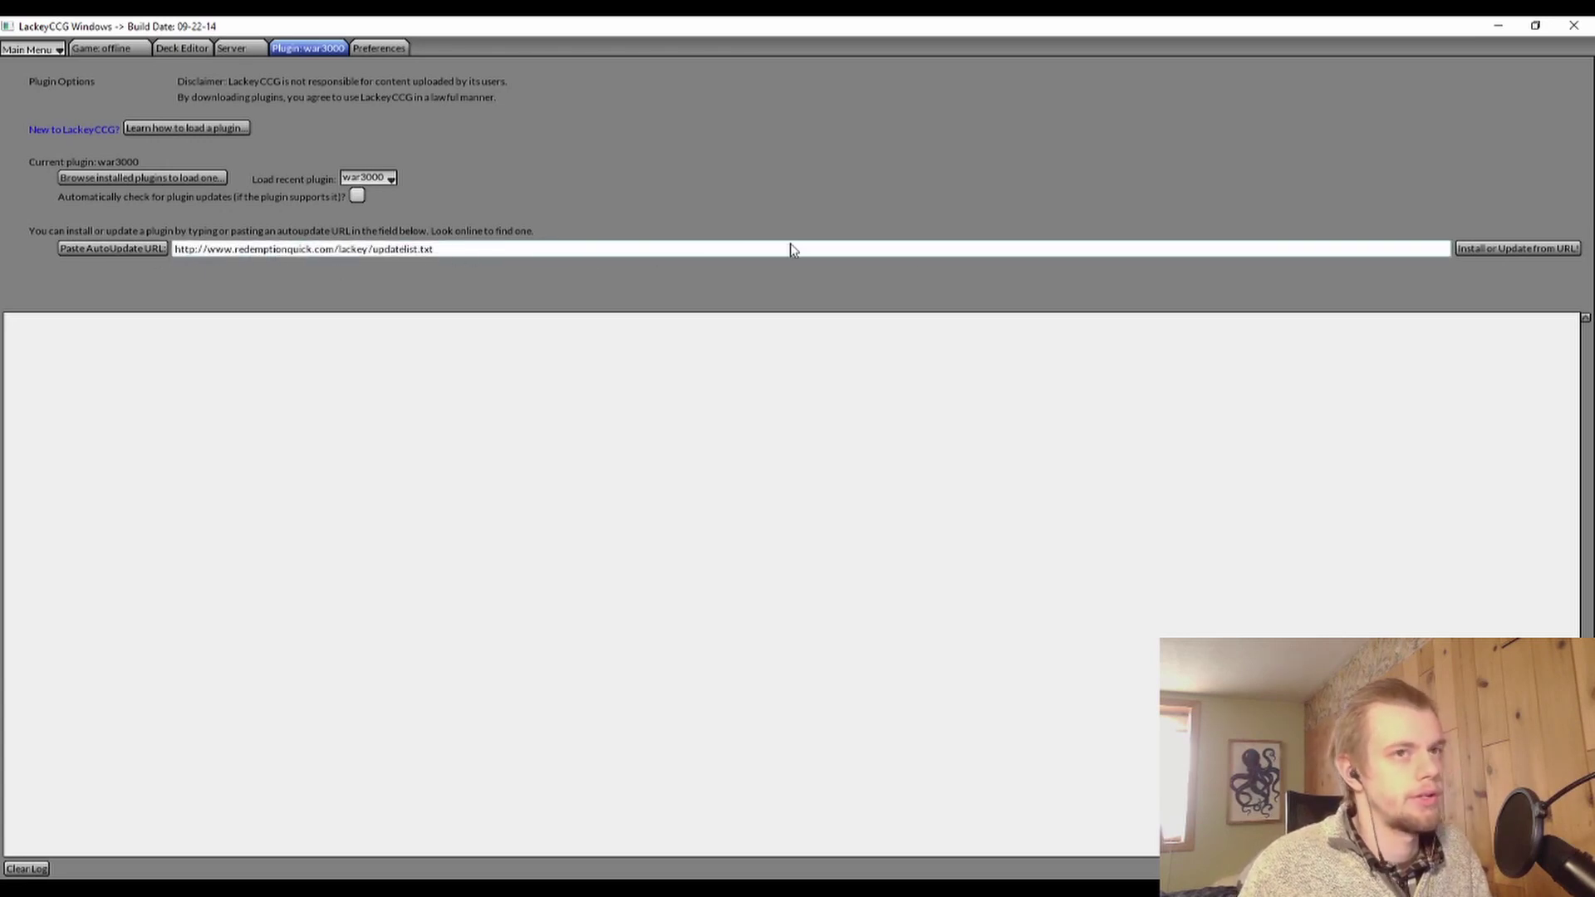
{"action": "left_click", "coordinate": [1520, 250]}
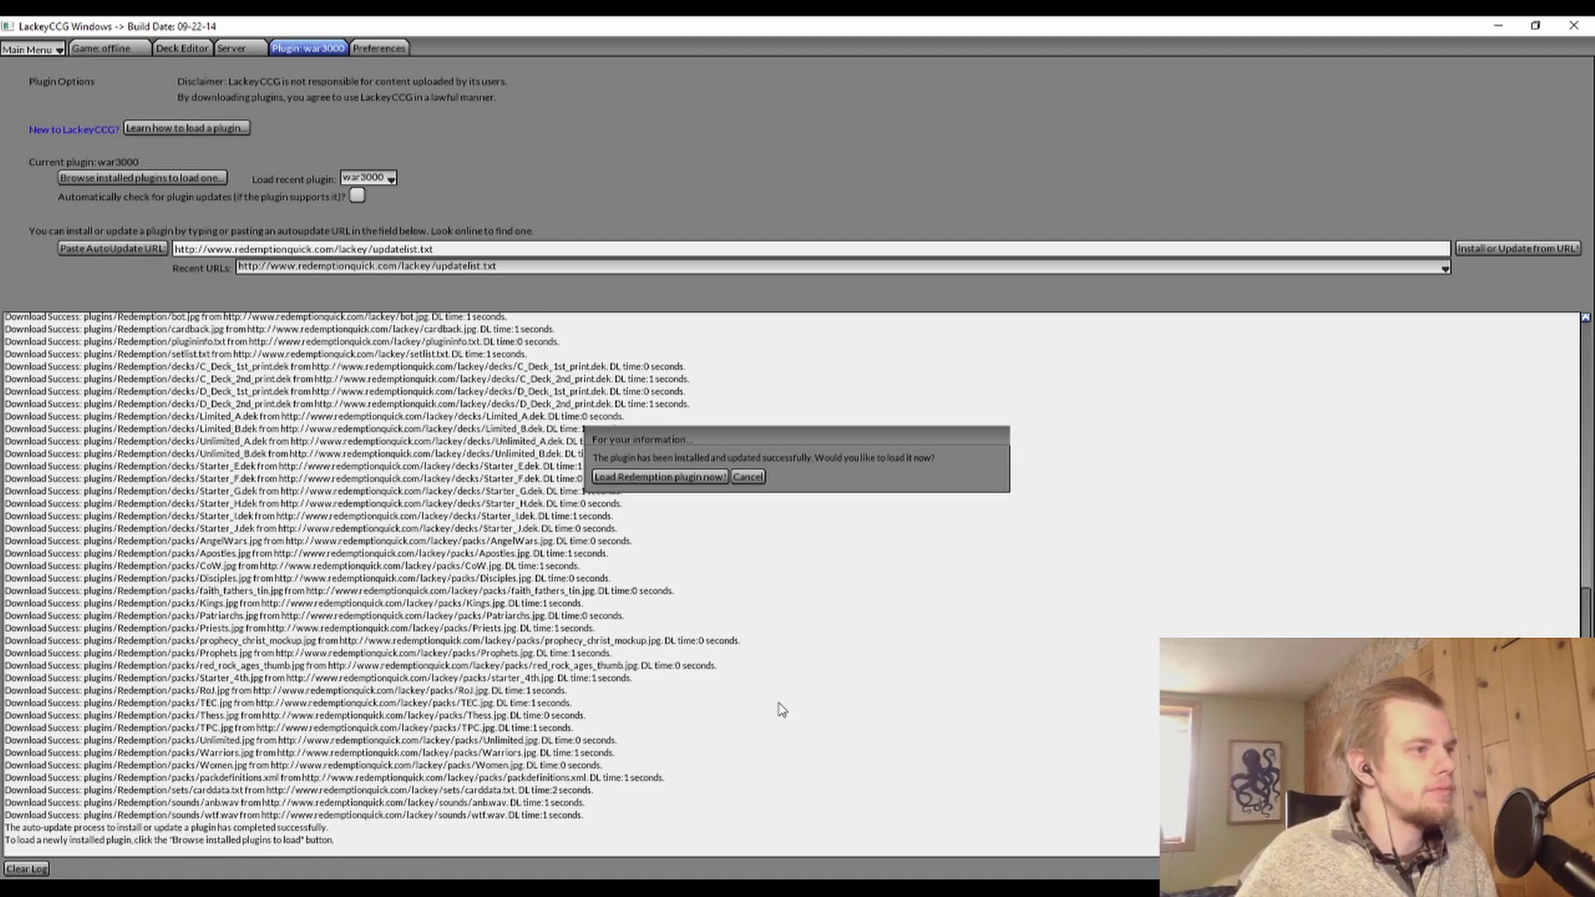
{"action": "left_click", "coordinate": [726, 476]}
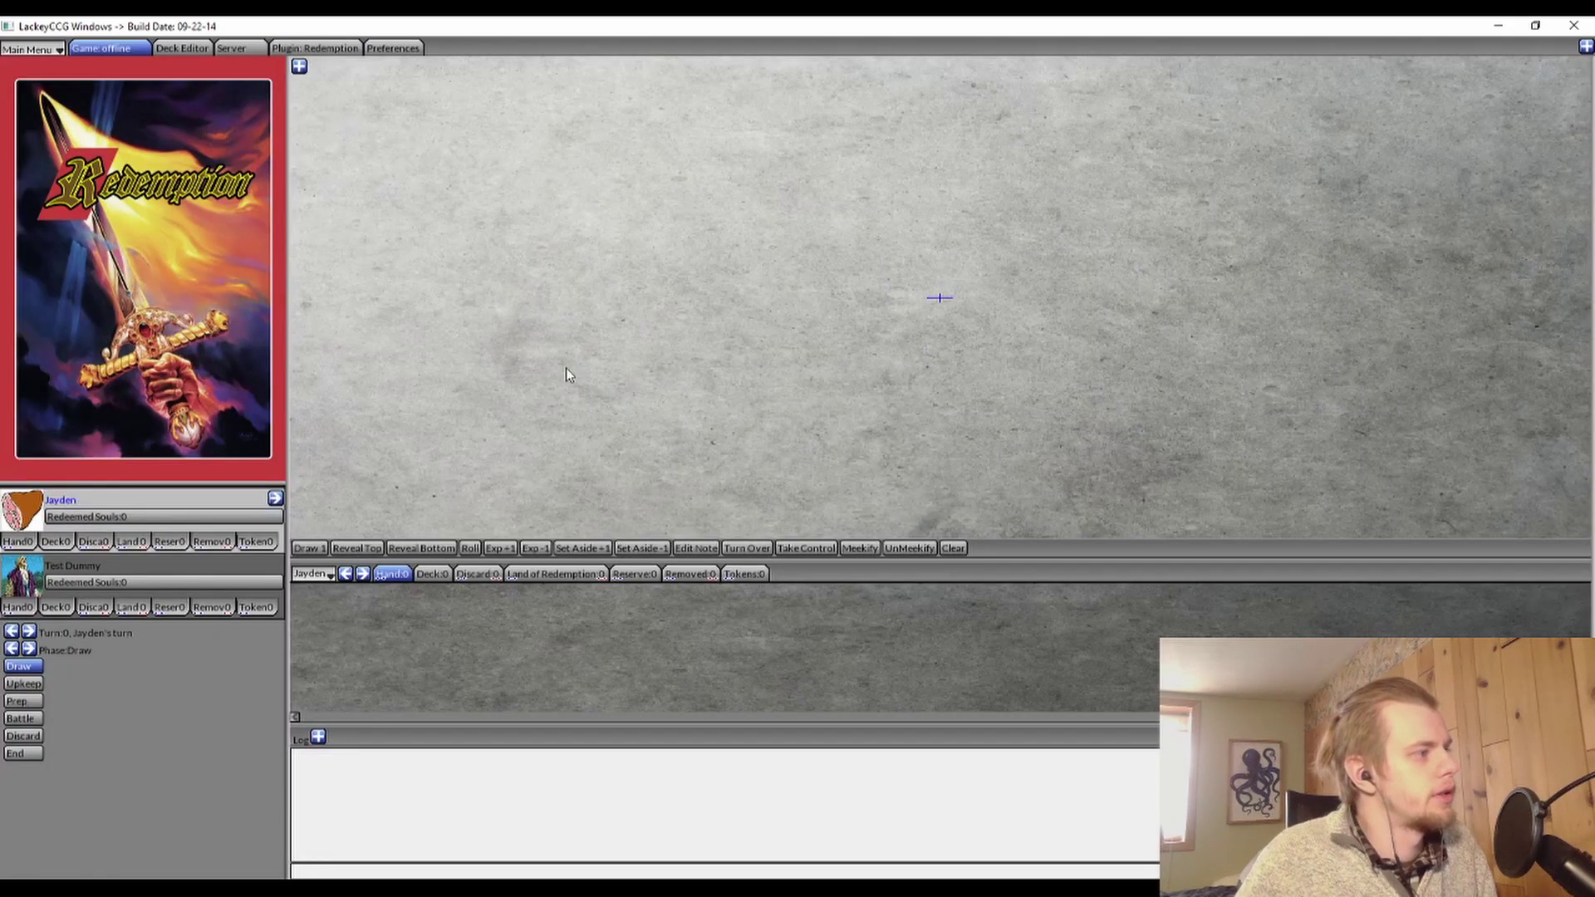